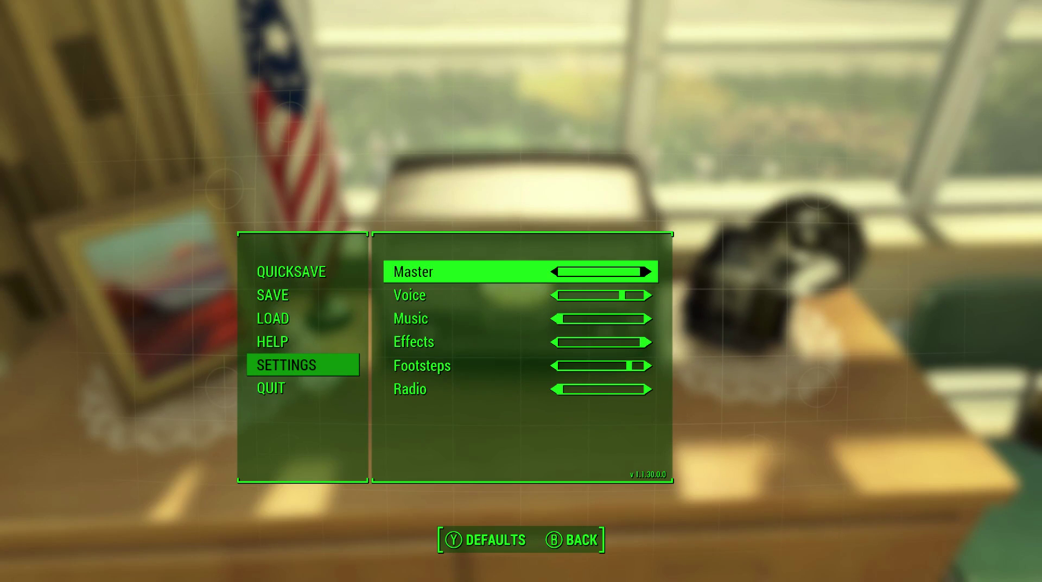
# - Examine the volume sliders in the game's audio settings, lower and raise one of them, and leave the settings
pyautogui.press('Down')
pyautogui.press('Down')
pyautogui.press('Down')
pyautogui.press('Down')
pyautogui.press('Down')
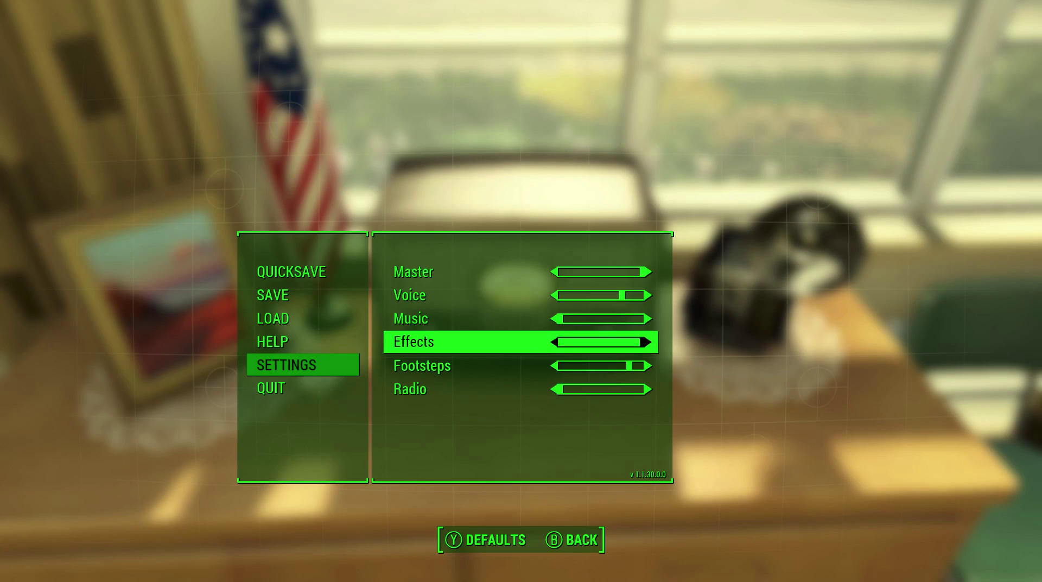
pyautogui.press('Up')
pyautogui.press('Up')
pyautogui.press('Left')
pyautogui.press('Left')
pyautogui.press('Left')
pyautogui.press('Right')
pyautogui.press('Right')
pyautogui.press('Right')
pyautogui.press('Escape')
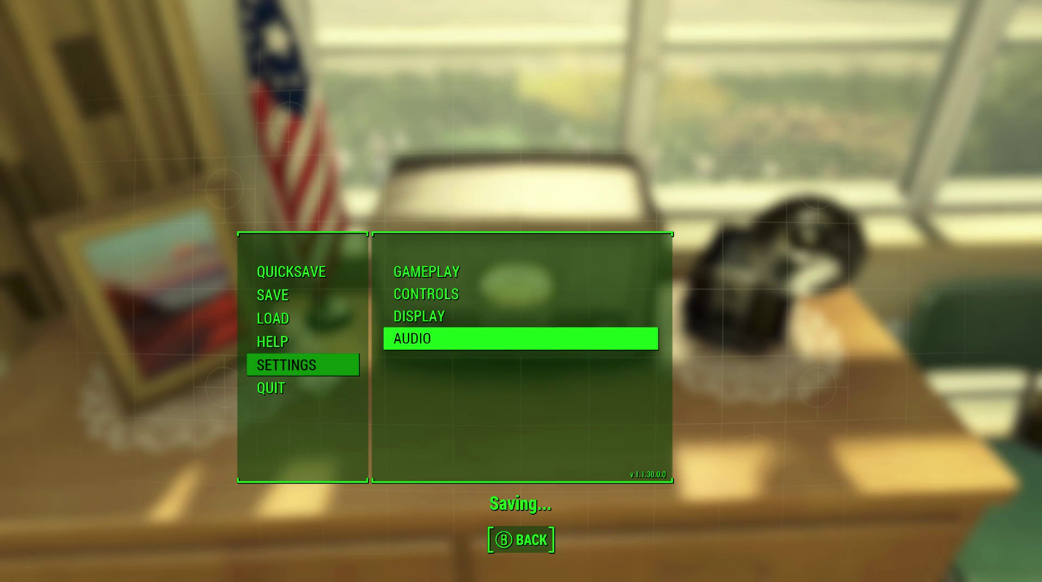
pyautogui.press('Escape')
pyautogui.press('Escape')
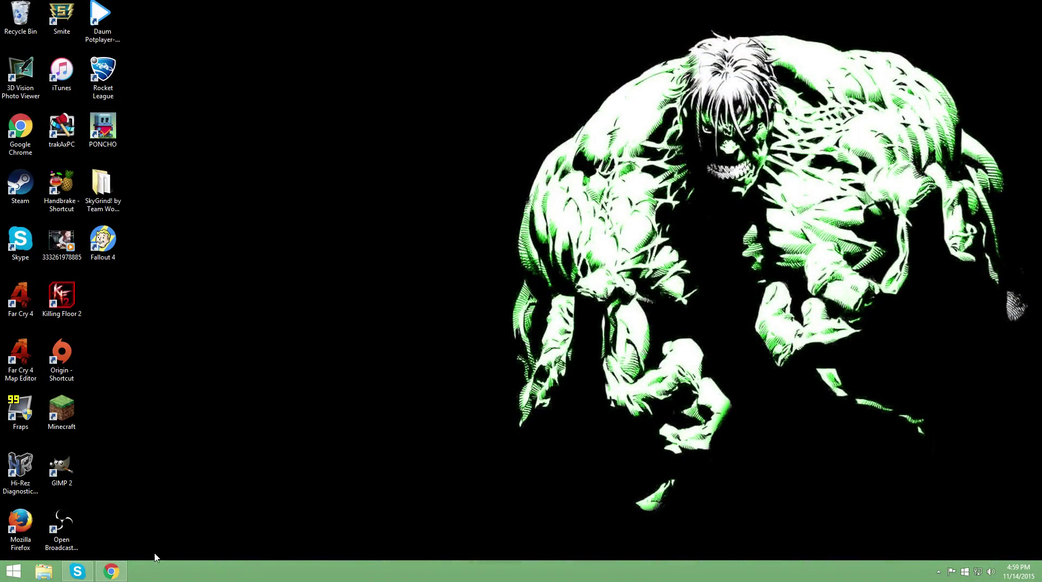
# - Switch to Chrome and review the Google search results for winrar, pot player and mp3 to xwm converter
pyautogui.click(115, 572)
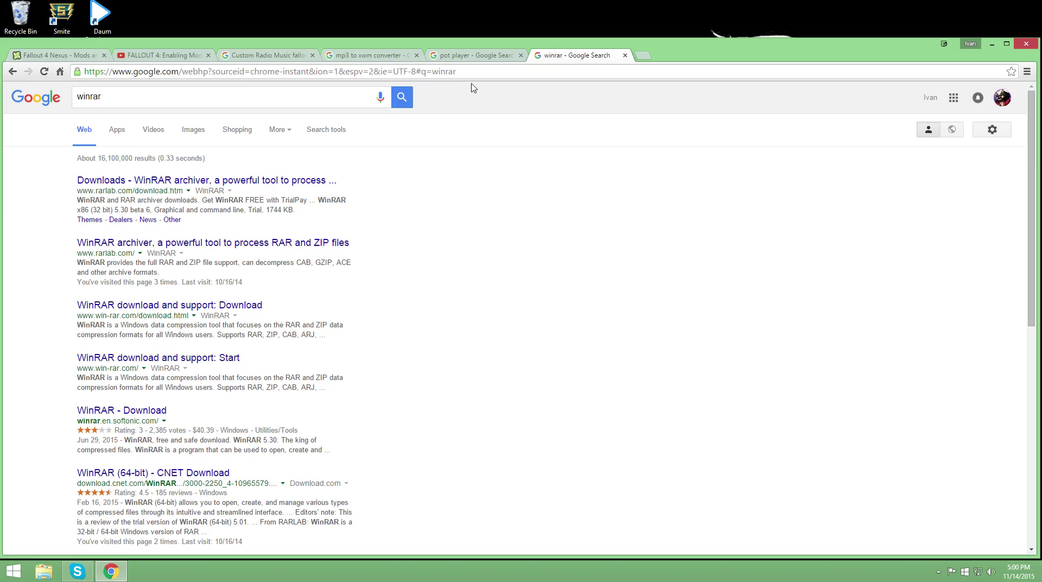
pyautogui.click(467, 58)
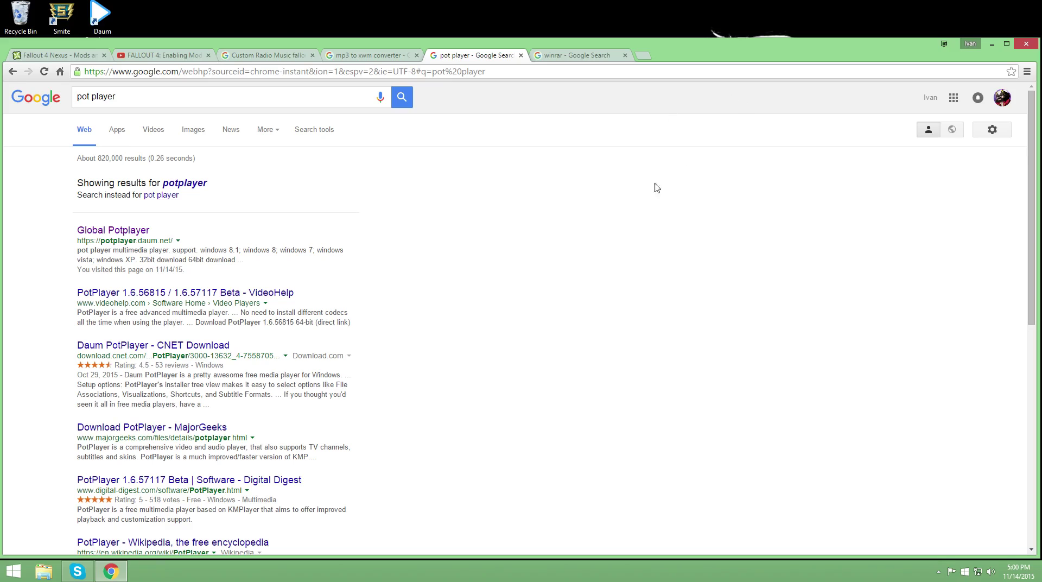
pyautogui.click(358, 53)
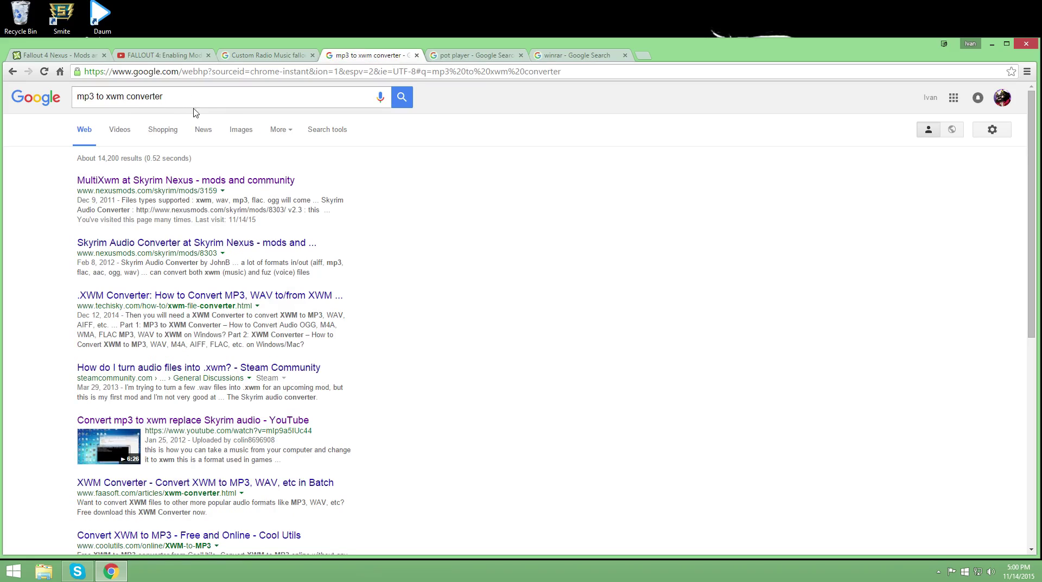
# - Open the MultiXwm page on Skyrim Nexus from the search results and show its manually downloadable files
pyautogui.click(245, 183)
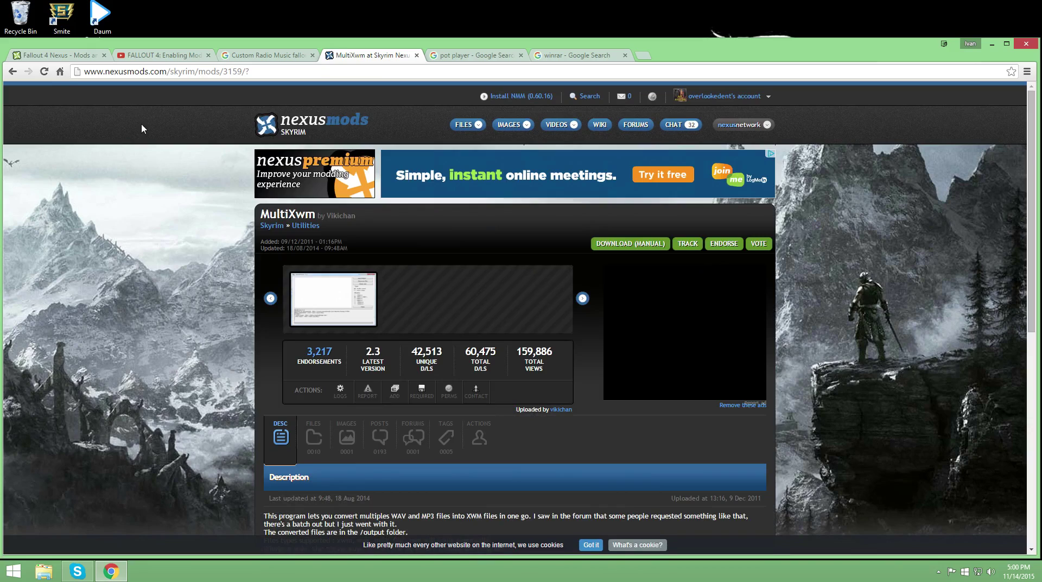
pyautogui.click(556, 125)
pyautogui.scroll(-2, 485, 261)
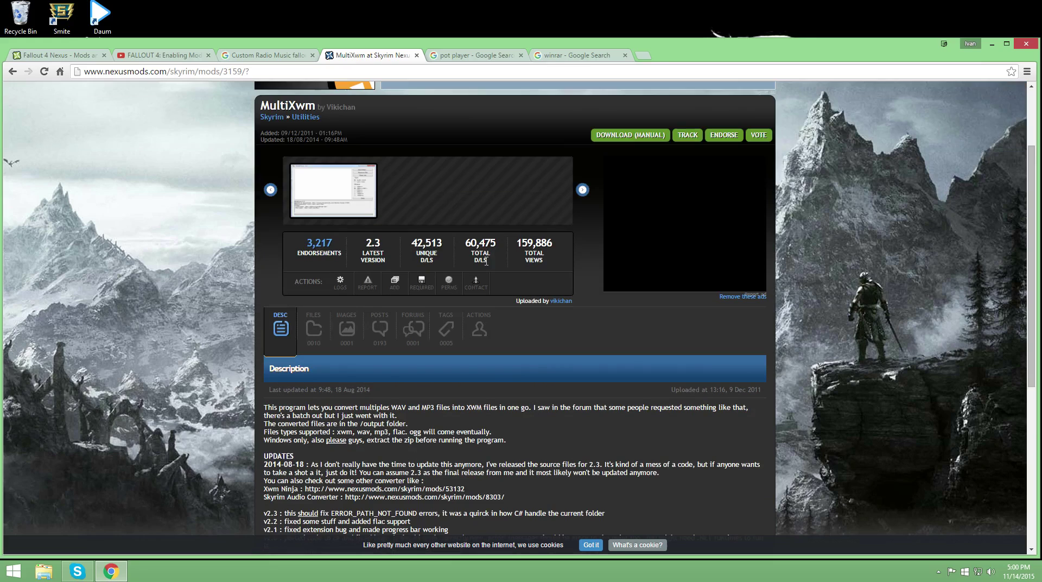
pyautogui.scroll(1, 513, 264)
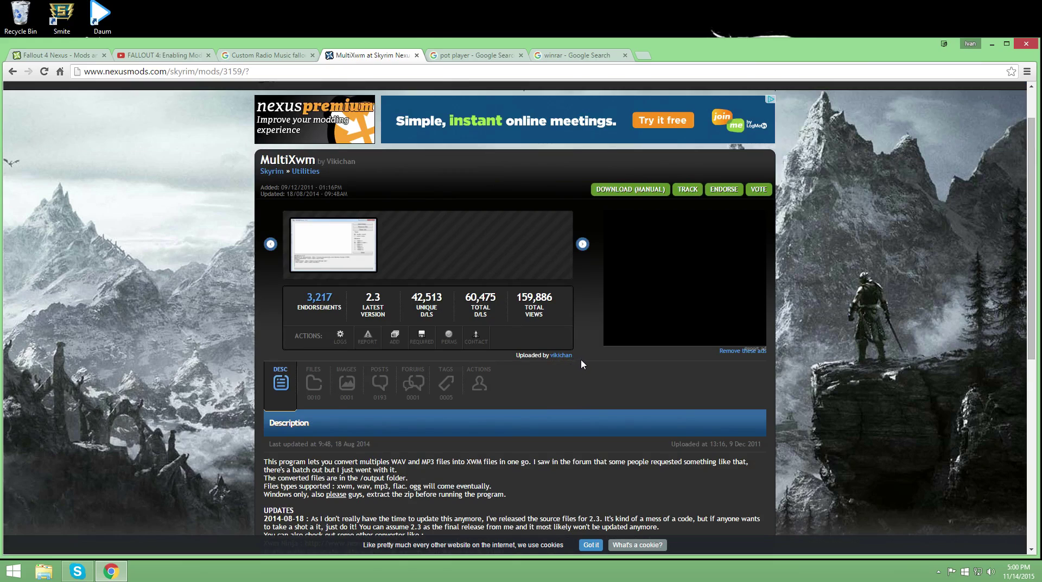
pyautogui.click(631, 191)
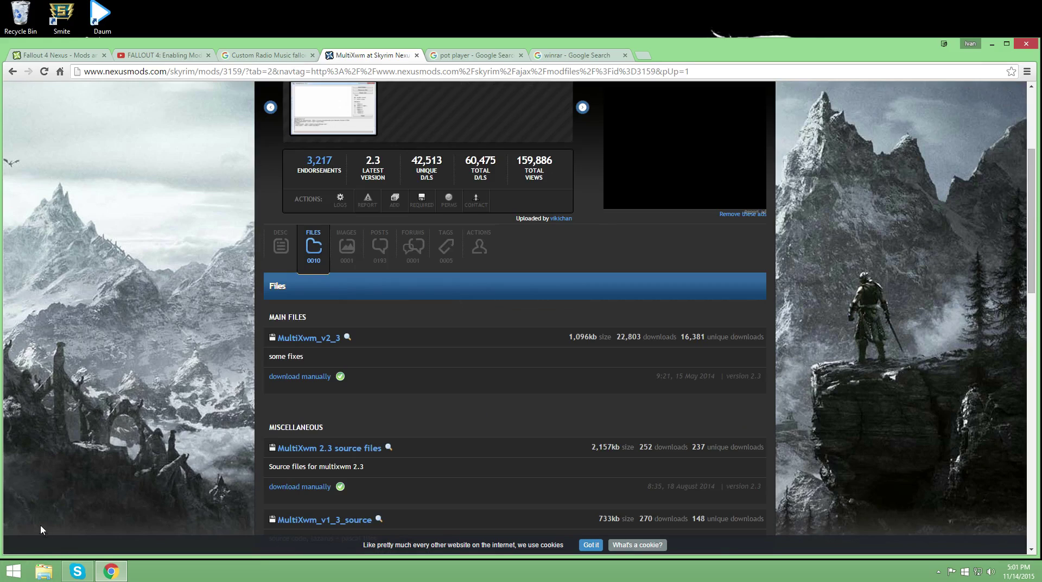
# - Switch to File Explorer and open the MultiXwm_v2_3-3159-2-3 archive in the Downloads folder
pyautogui.rightClick(16, 571)
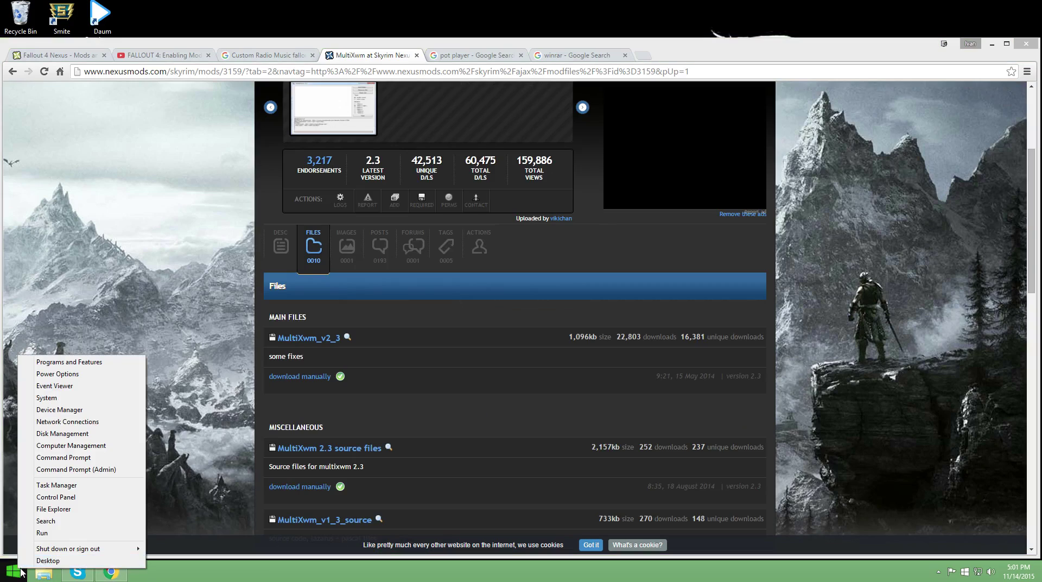
pyautogui.click(80, 511)
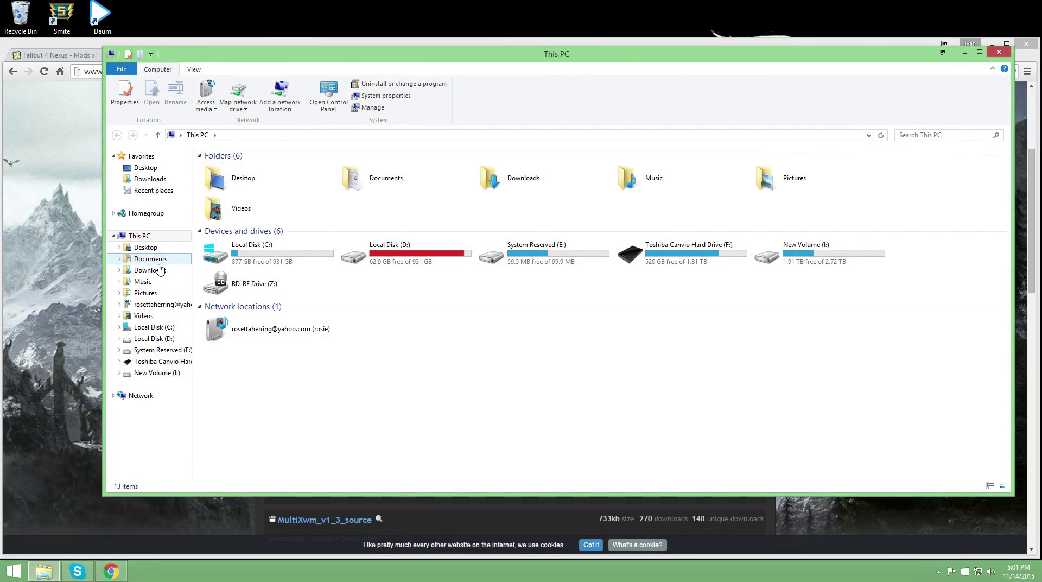
pyautogui.click(161, 271)
pyautogui.doubleClick(804, 179)
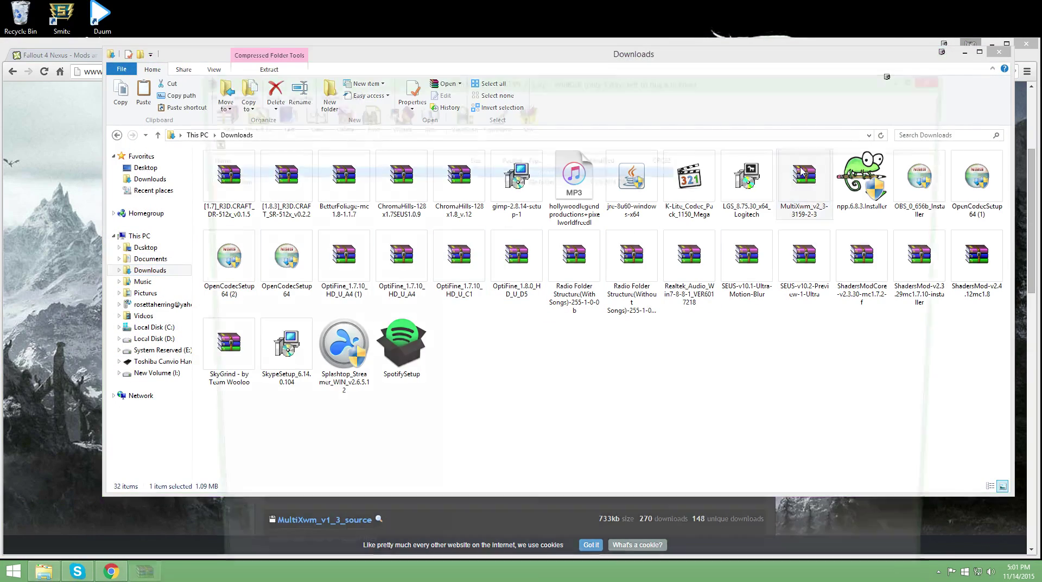
# - Run MultiXwm.exe from the opened archive
pyautogui.doubleClick(260, 181)
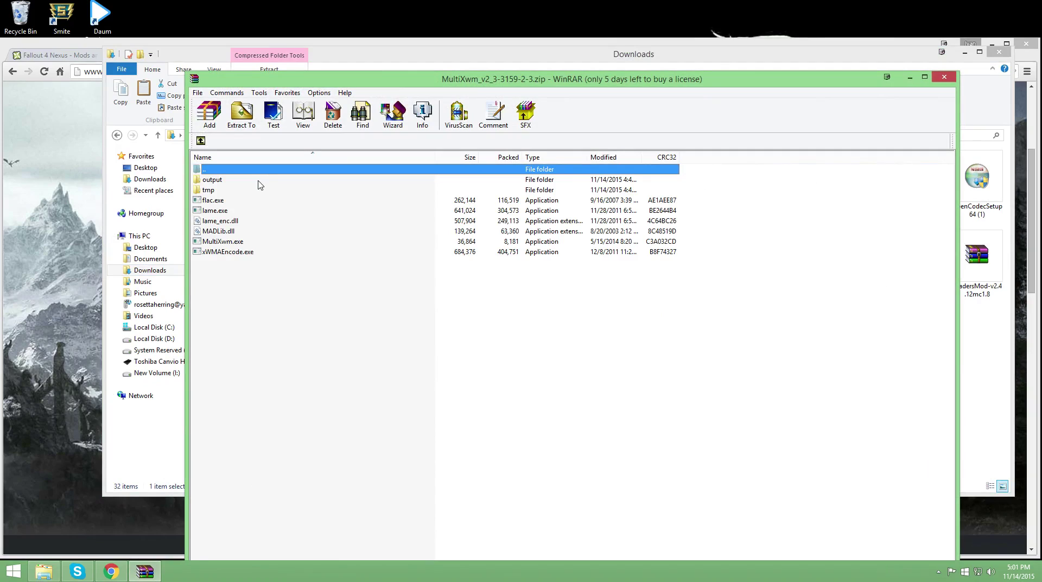
pyautogui.doubleClick(264, 253)
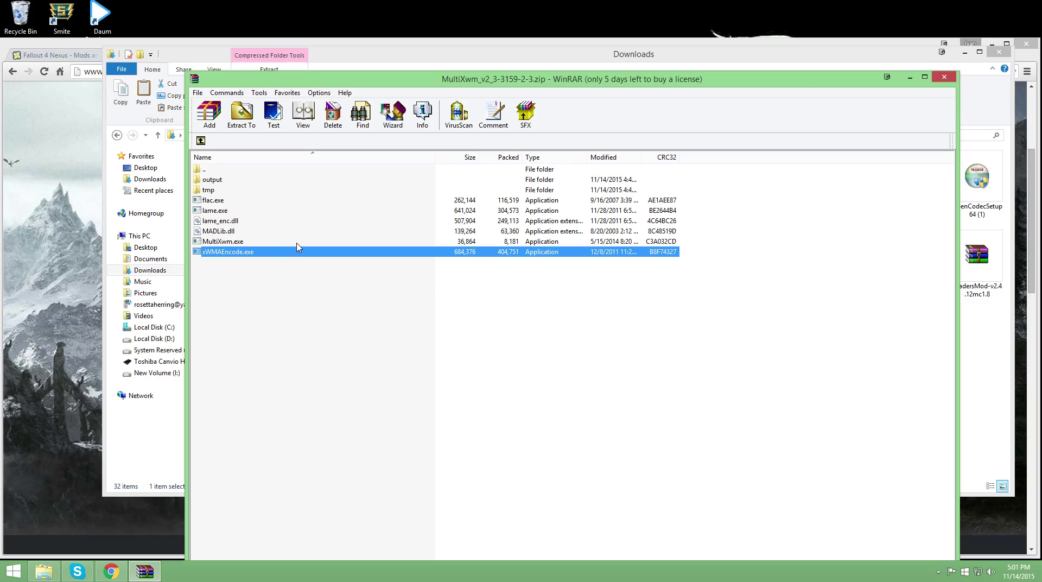
pyautogui.doubleClick(295, 242)
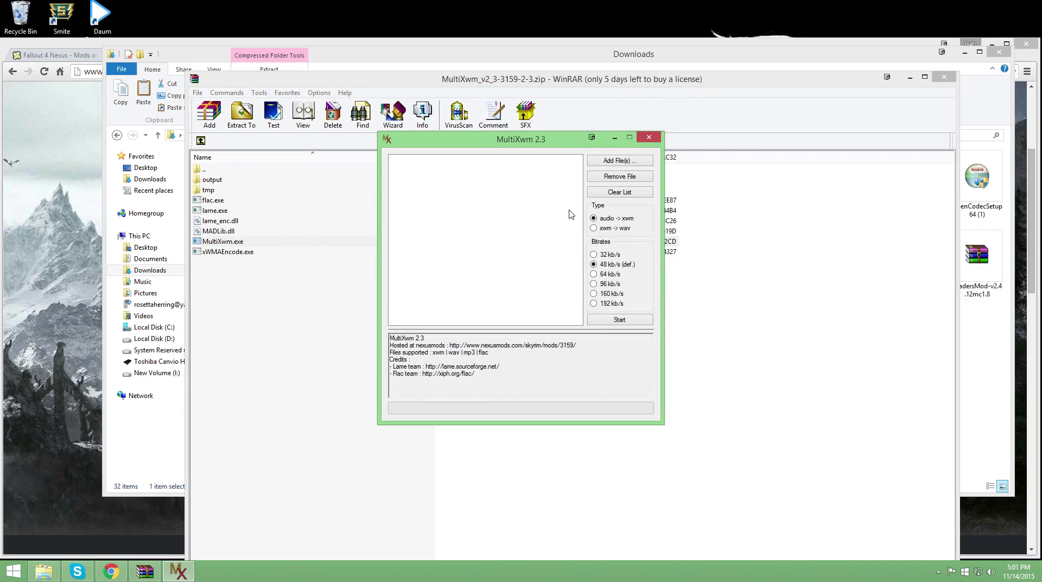
# - Add 90.mp3 from the reason music folder to the MultiXwm conversion list
pyautogui.click(601, 162)
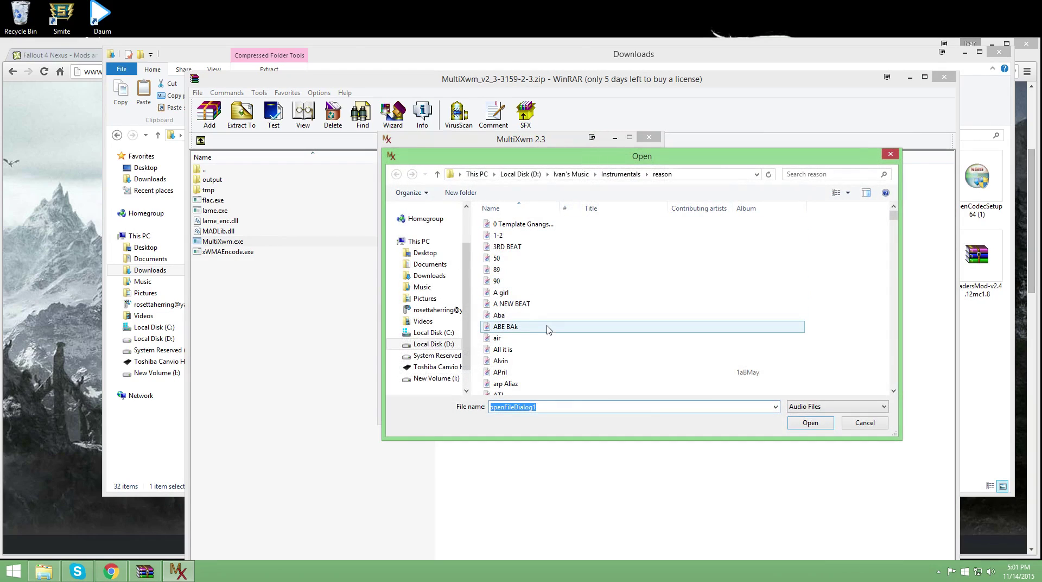
pyautogui.click(559, 281)
pyautogui.click(809, 423)
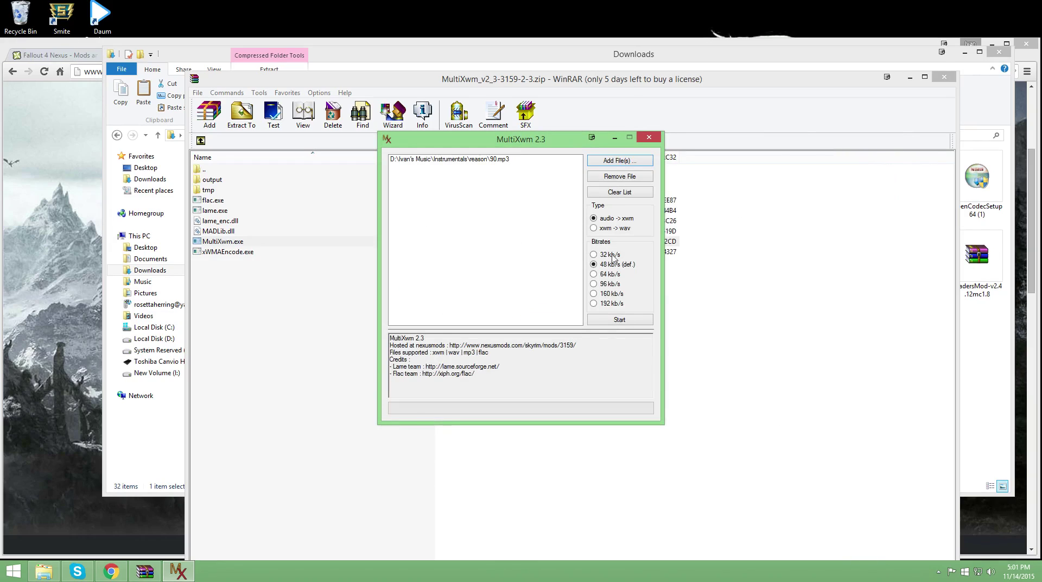
# - Convert 90.mp3 to xwm at the default 48 kb/s and store the output in the archive after closing the converter
pyautogui.click(630, 321)
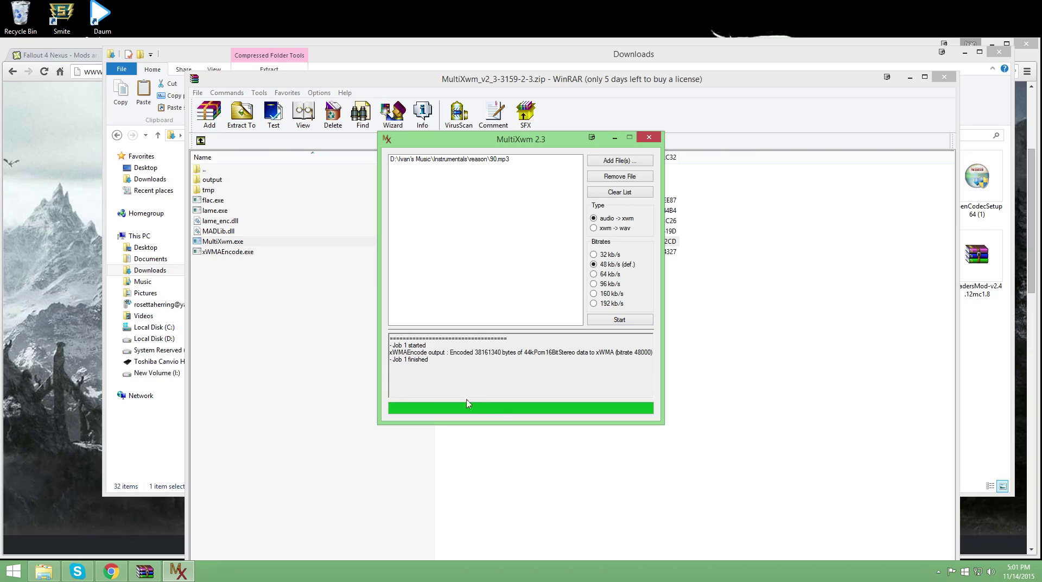
pyautogui.click(650, 138)
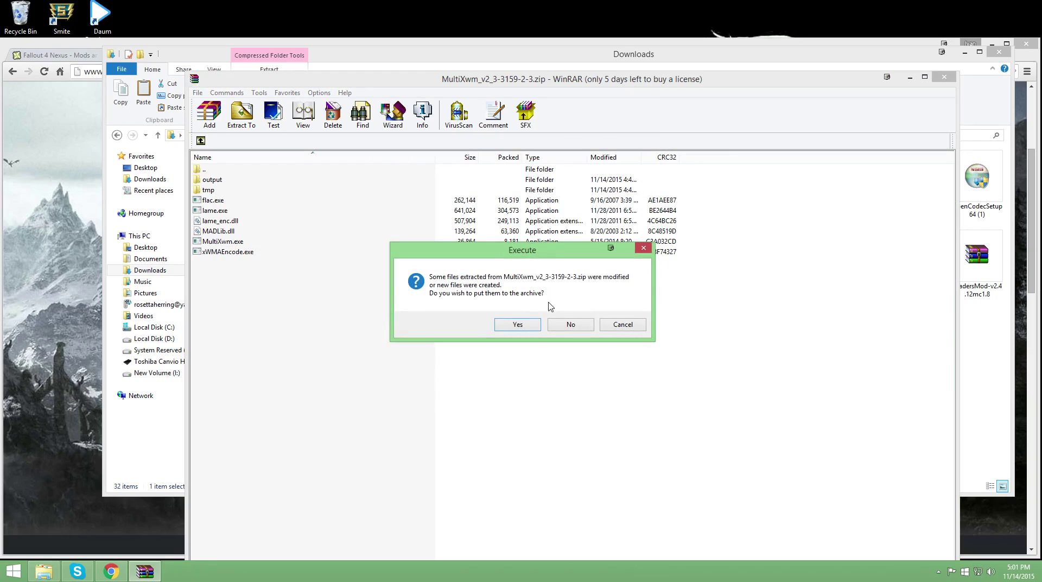
pyautogui.click(534, 329)
# - Copy 90.xwm from the archive's output folder to the desktop and close the archive
pyautogui.doubleClick(230, 180)
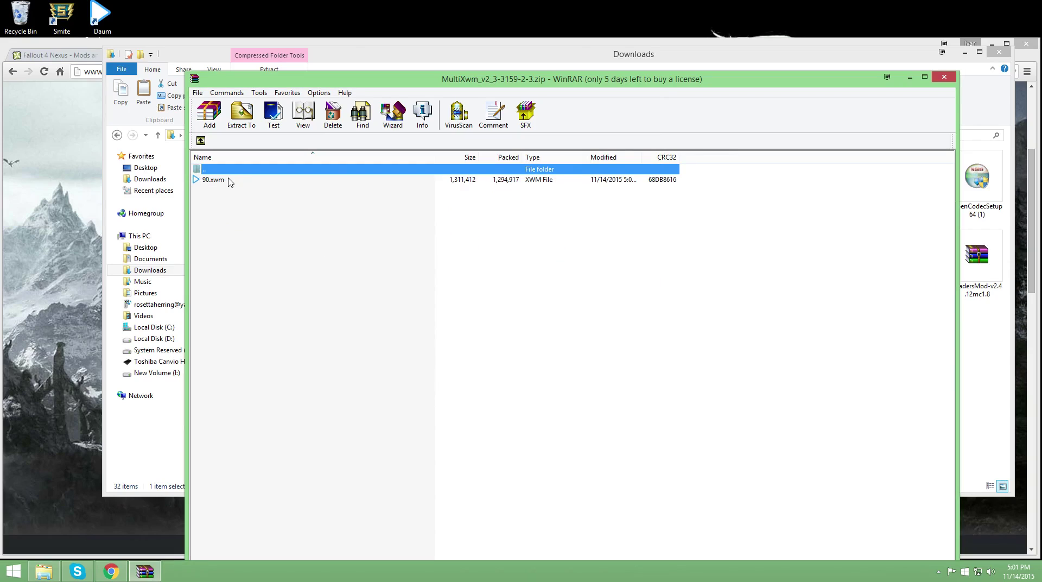
pyautogui.click(214, 183)
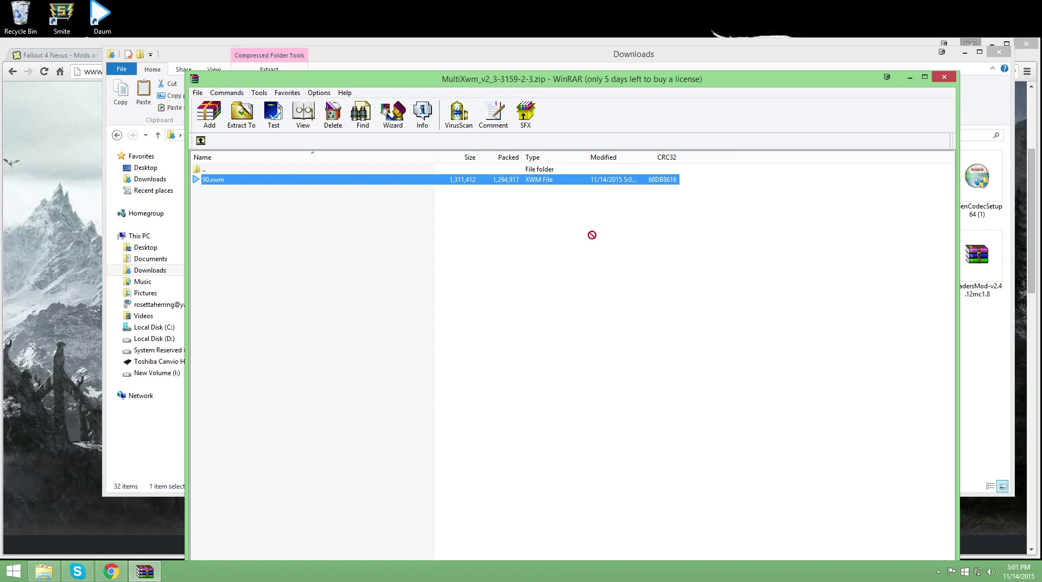
pyautogui.moveTo(791, 24); pyautogui.dragTo(791, 25)
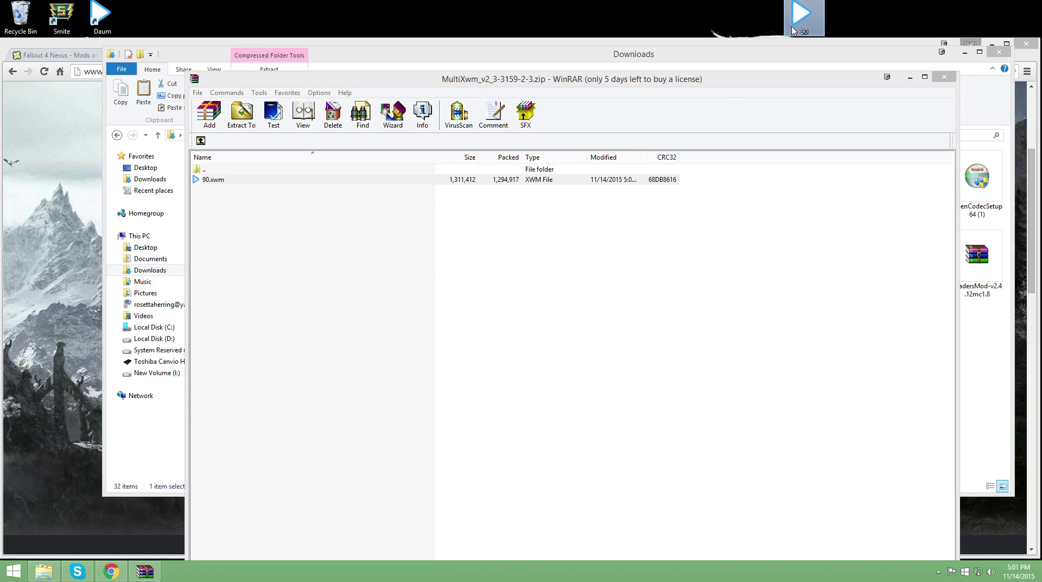
pyautogui.click(942, 79)
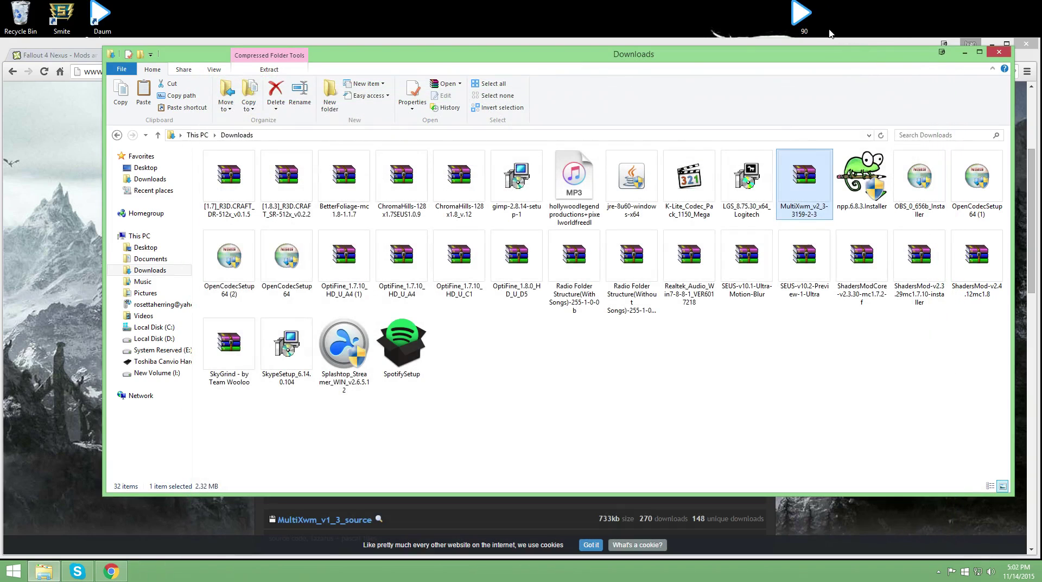
# - Test the converted 90 file from the desktop in PotPlayer, closing the player and the Downloads window
pyautogui.doubleClick(802, 27)
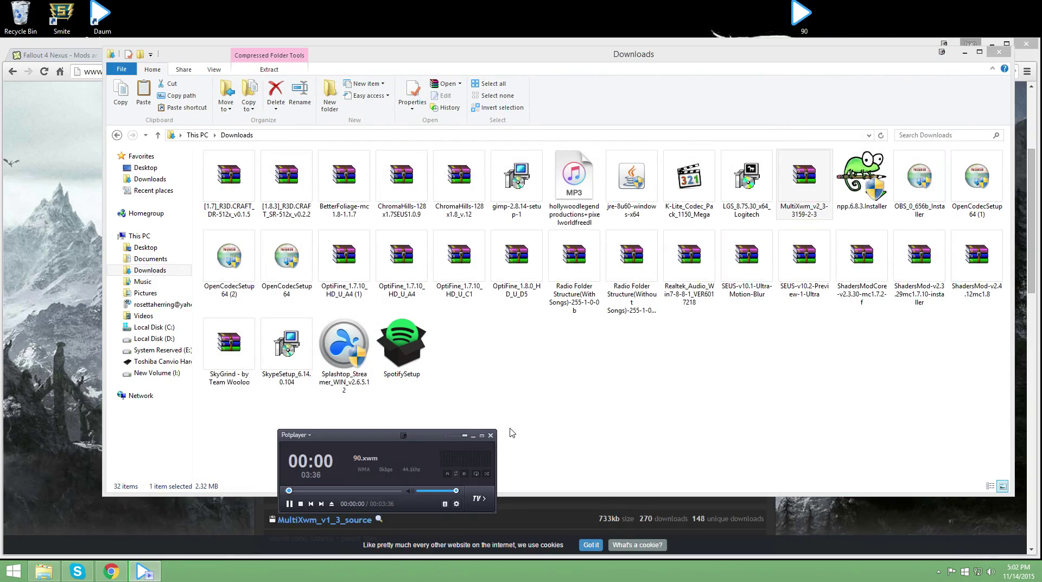
pyautogui.click(490, 435)
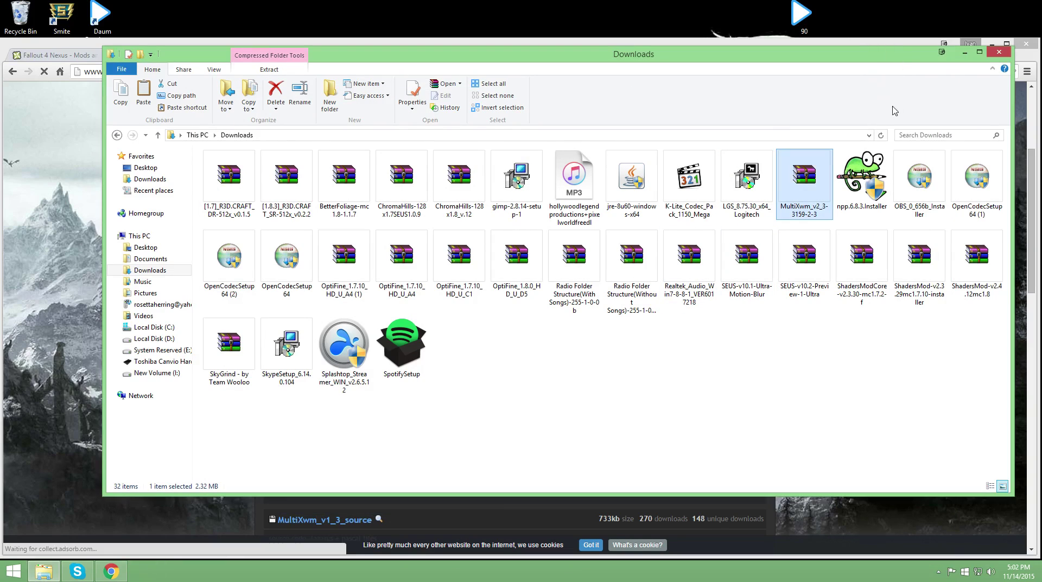
pyautogui.click(998, 51)
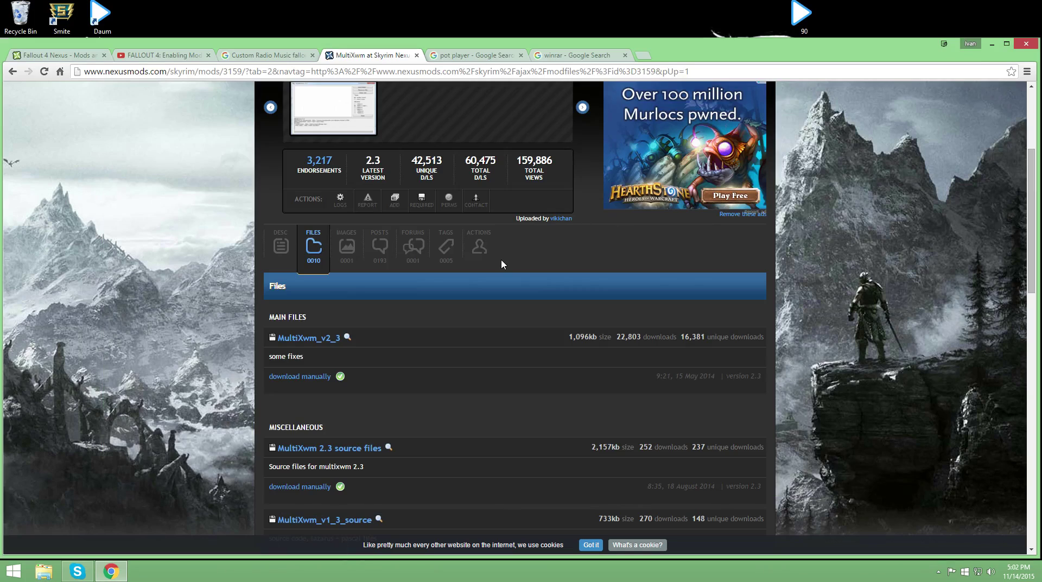
# - View the "FALLOUT 4: Enabling Modding for PC" video page and the Fallout 4 Nexus page in Chrome
pyautogui.click(150, 58)
pyautogui.moveTo(227, 261)
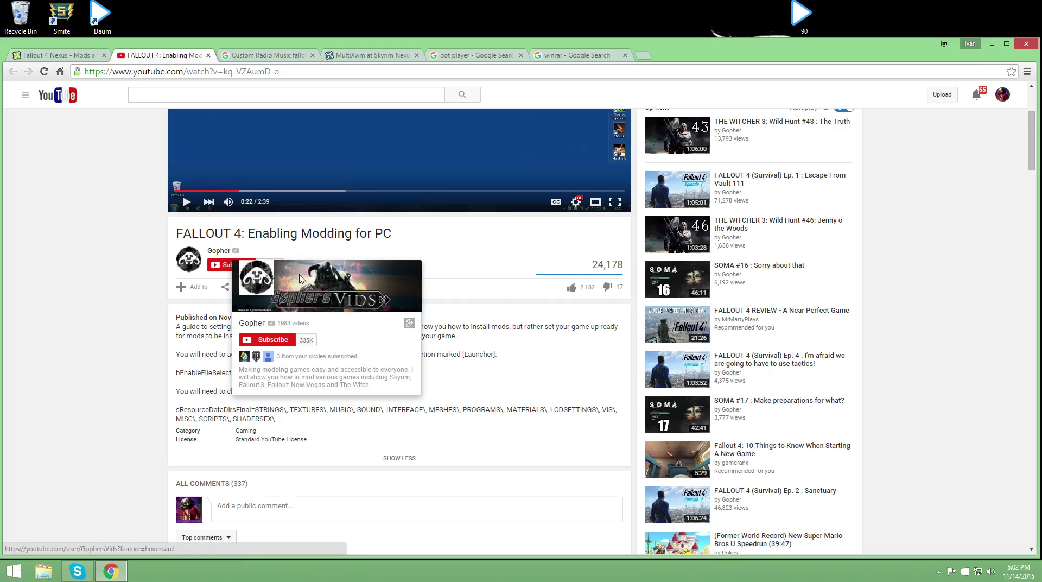
pyautogui.click(70, 60)
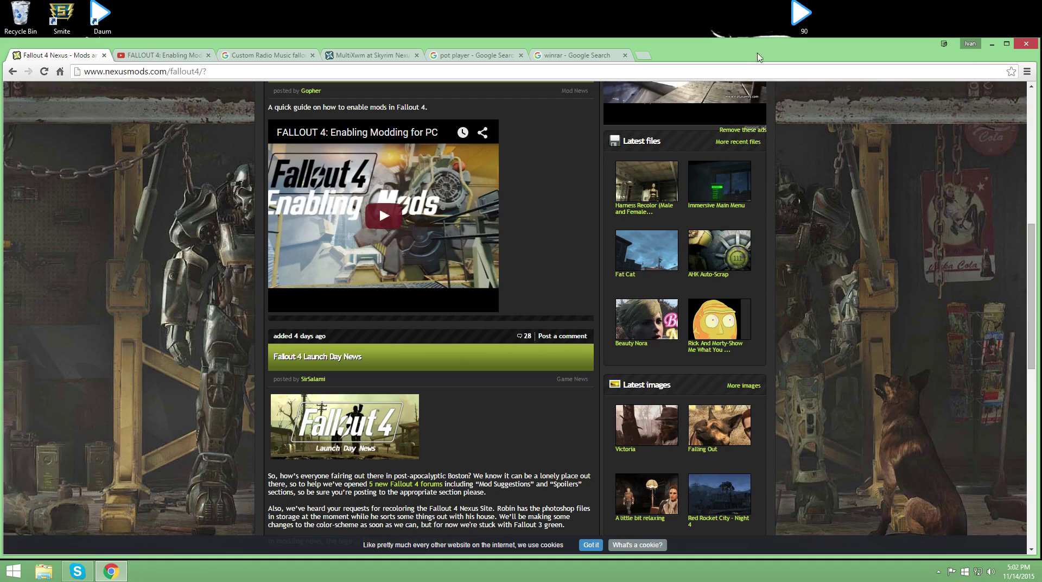
# - Switch to File Explorer and open the Fallout4 folder under Documents, my games
pyautogui.rightClick(16, 573)
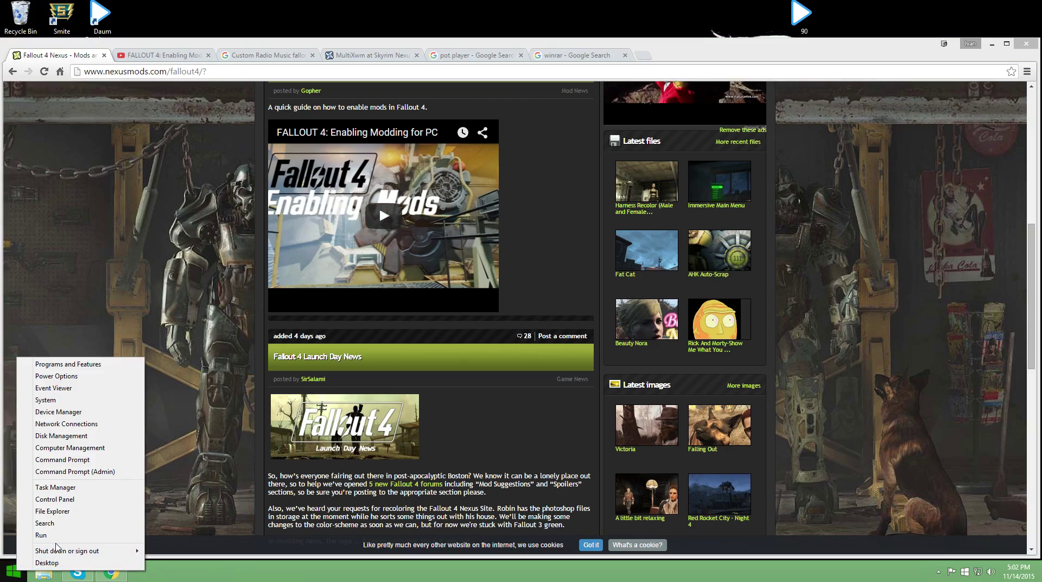
pyautogui.click(65, 512)
pyautogui.click(155, 259)
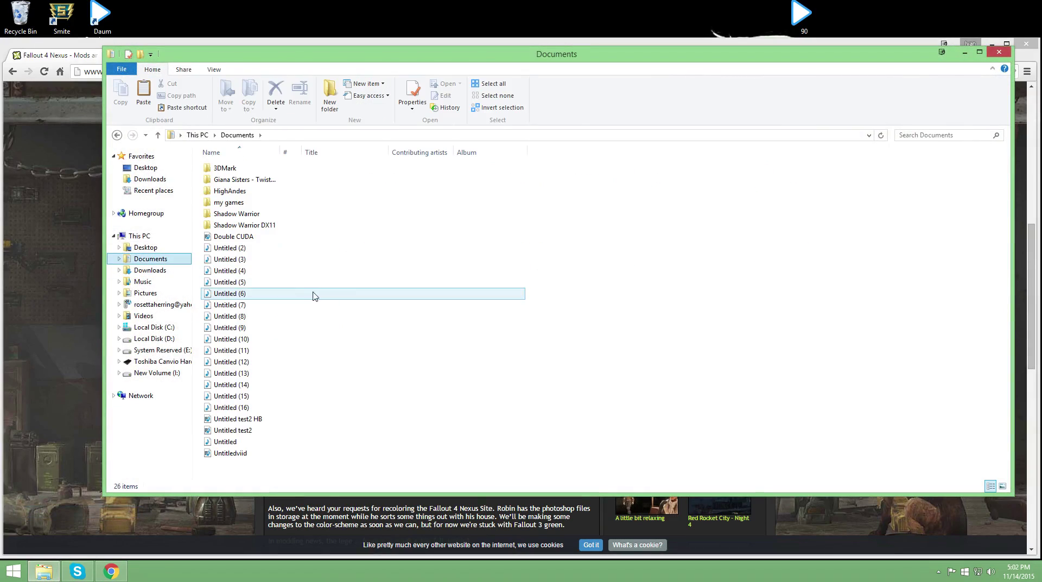
pyautogui.doubleClick(293, 203)
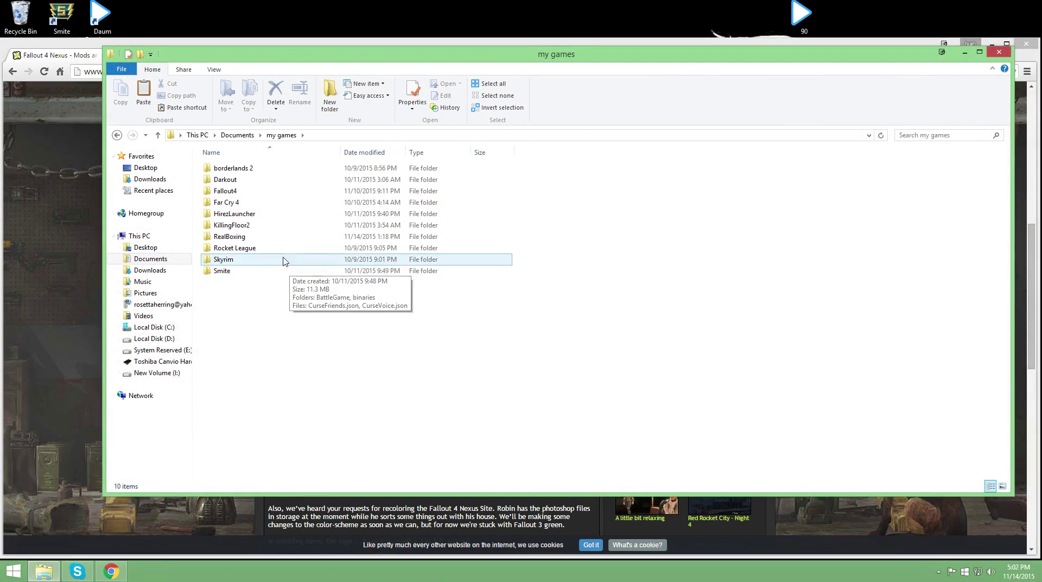
pyautogui.doubleClick(258, 192)
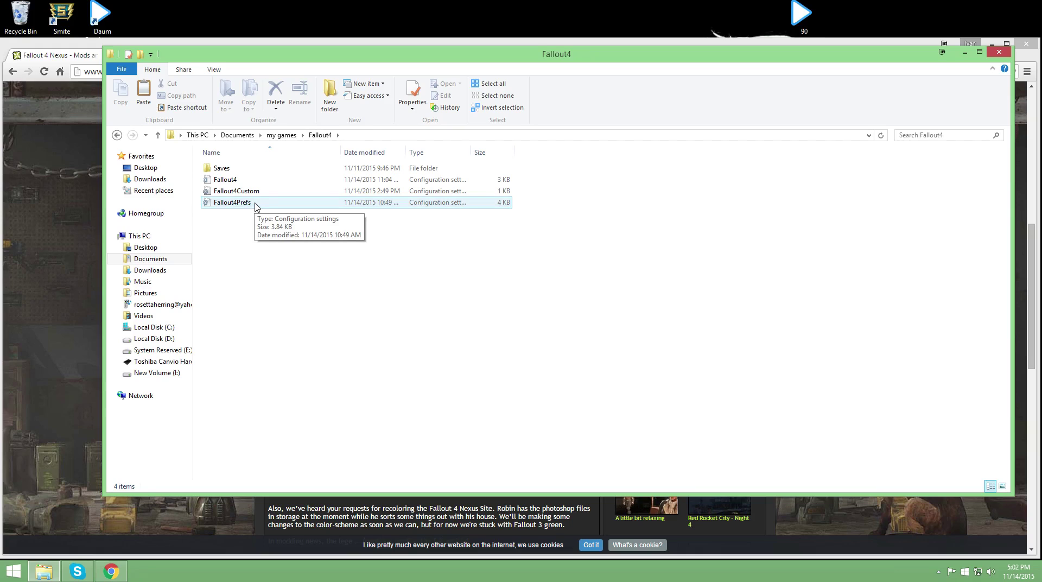
# - Open the Fallout4Prefs configuration file in Notepad and find the bEnableFileSelection line in its [Launcher] section
pyautogui.doubleClick(255, 204)
pyautogui.scroll(-20, 445, 292)
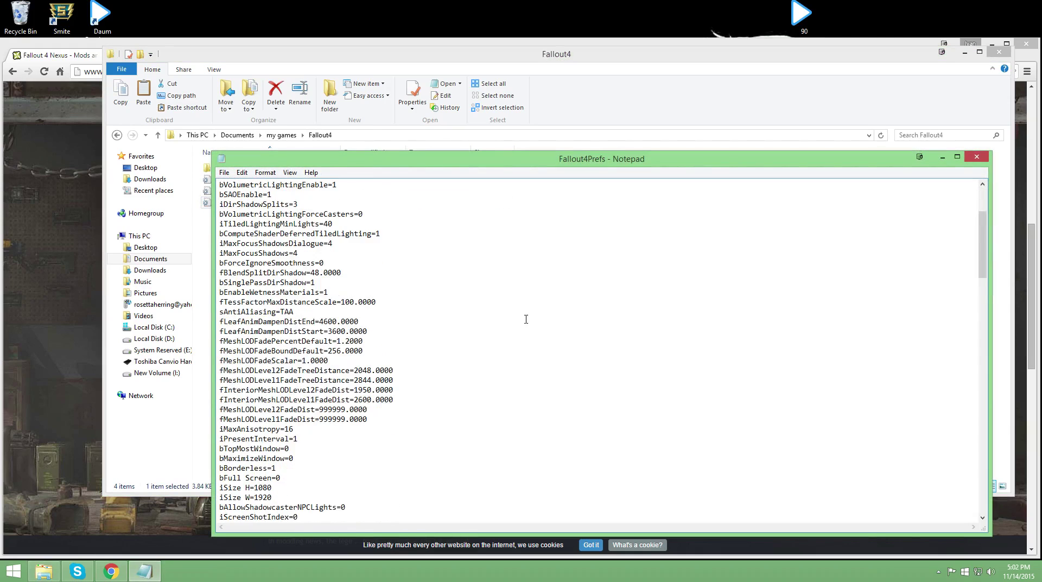
pyautogui.scroll(-20, 494, 396)
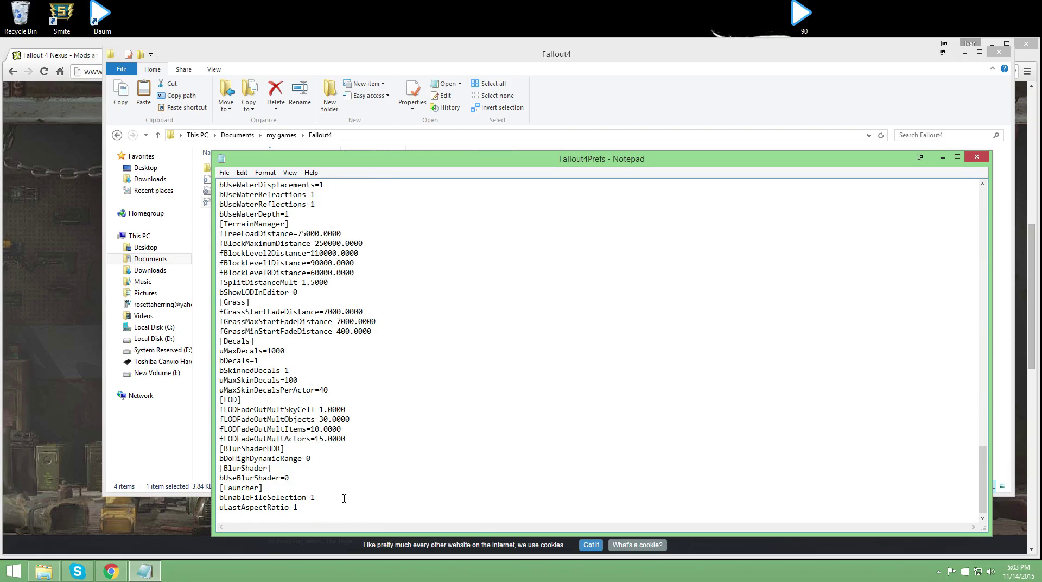
# - Cut the bEnableFileSelection=1 line and paste it back below [Launcher], closing Fallout4Prefs without saving
pyautogui.moveTo(344, 498); pyautogui.dragTo(200, 502)
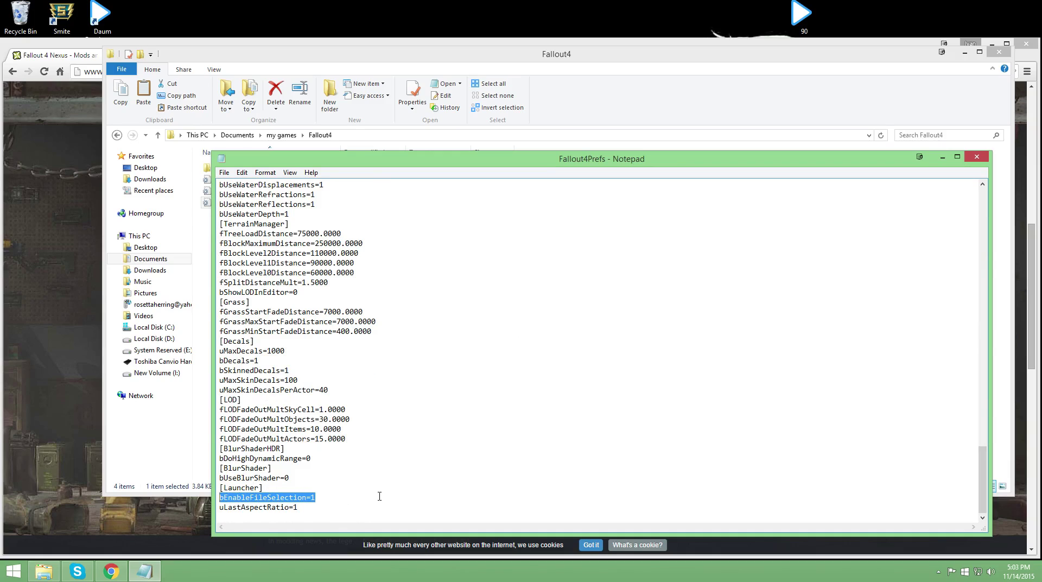
pyautogui.hotkey('ctrl', 'x')
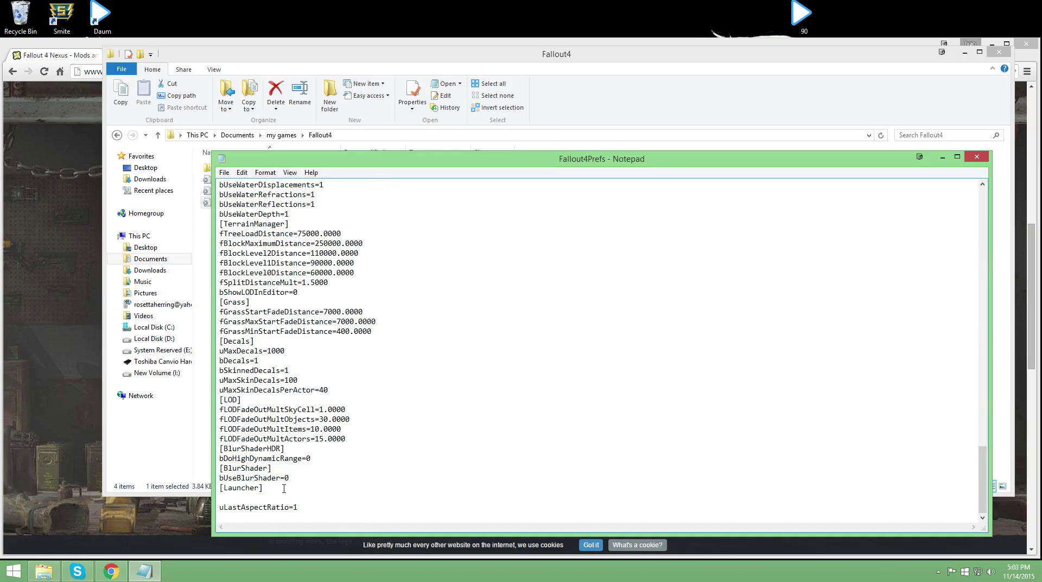
pyautogui.press('BackSpace')
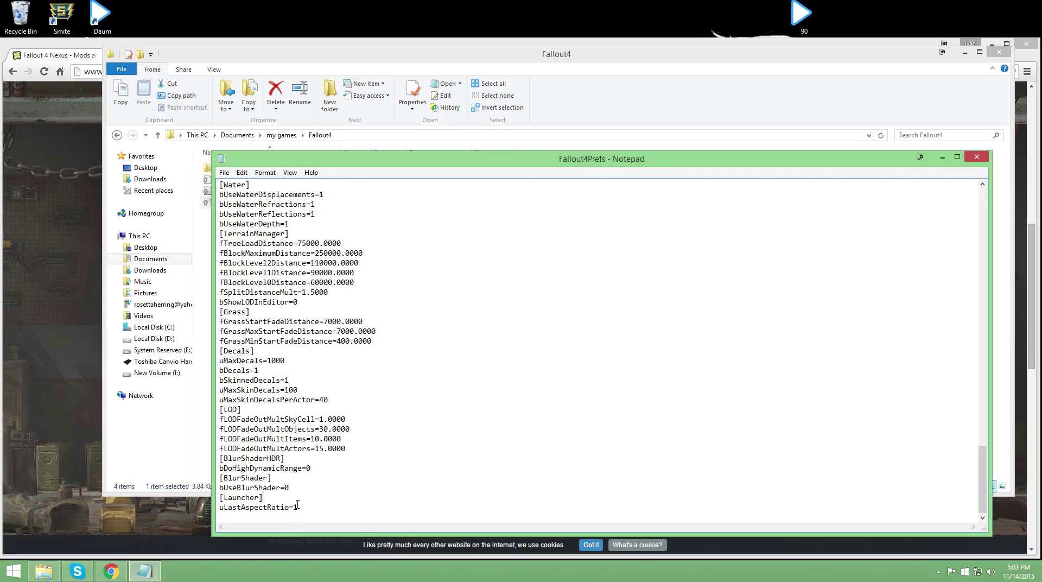
pyautogui.press('Return')
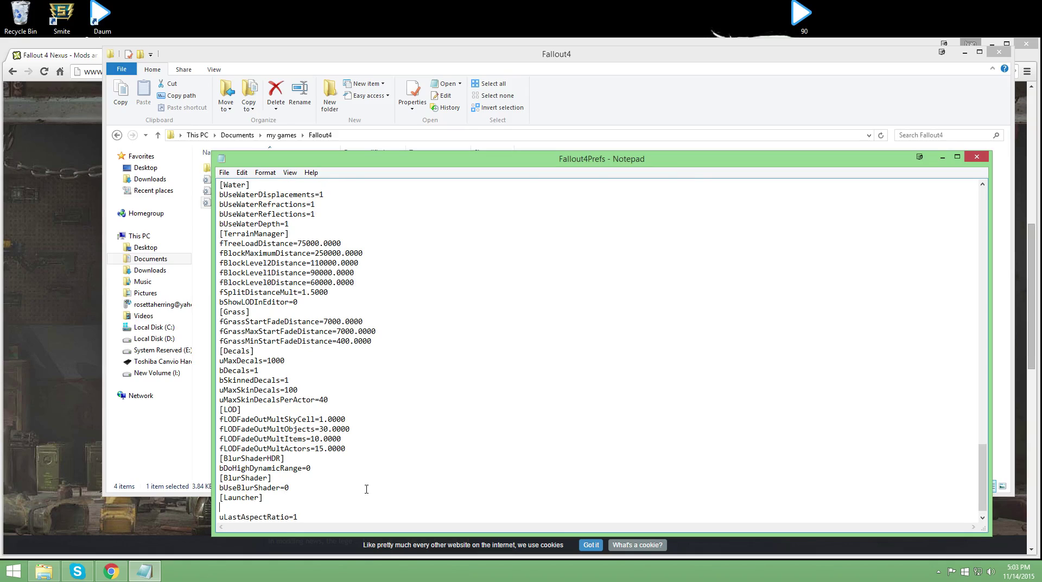
pyautogui.hotkey('ctrl', 'v')
pyautogui.click(223, 172)
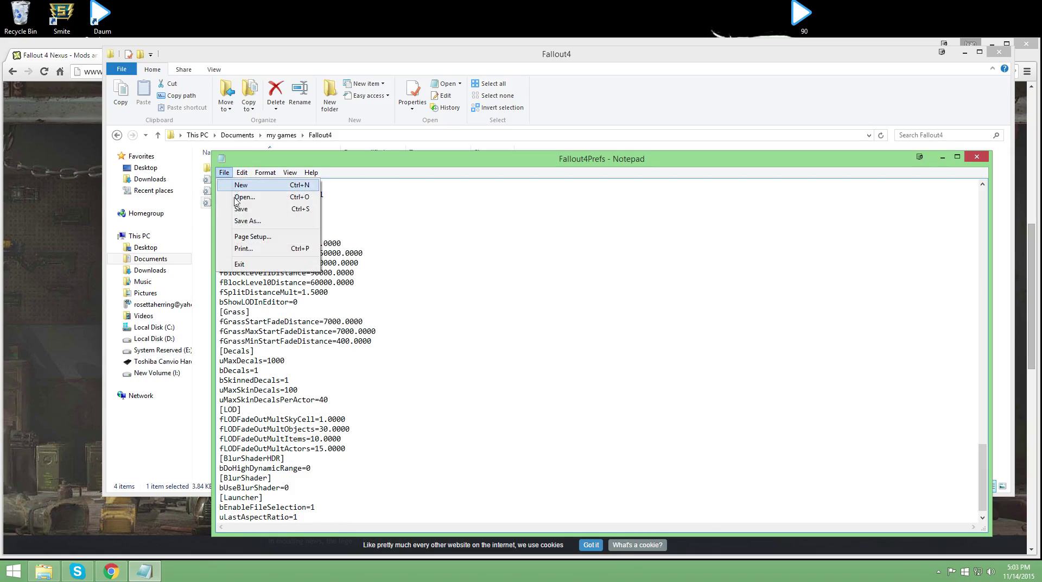
pyautogui.click(976, 157)
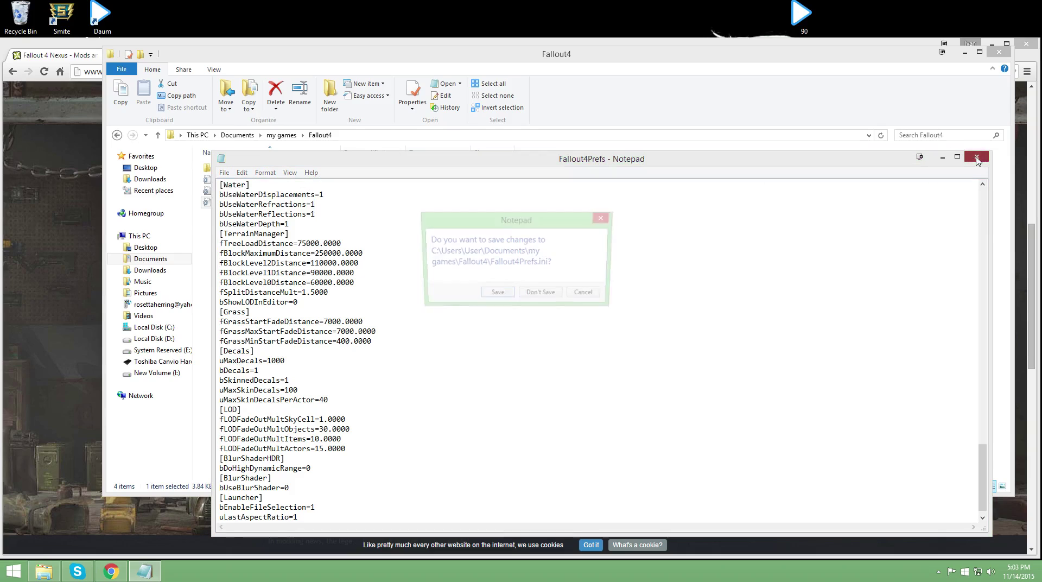
pyautogui.click(547, 298)
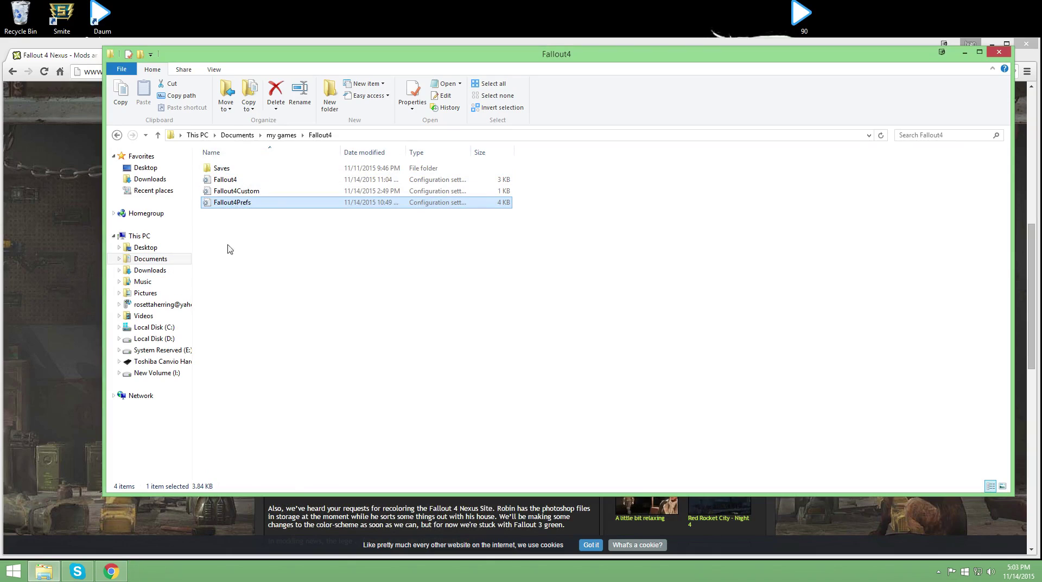
# - Check the read-only attribute in the properties of the Fallout4Prefs file and cancel the dialog
pyautogui.rightClick(279, 205)
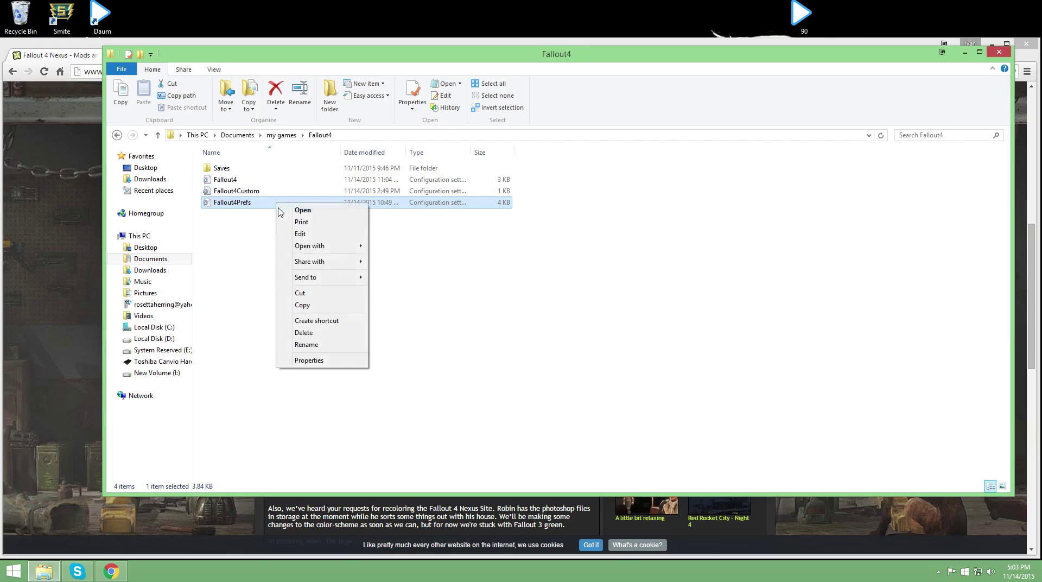
pyautogui.click(320, 361)
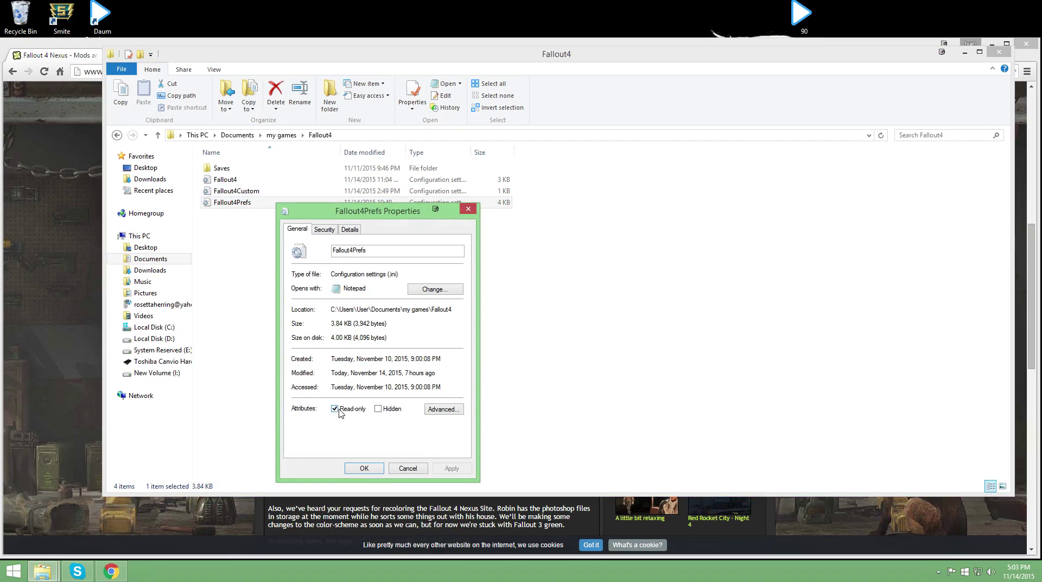
pyautogui.click(407, 468)
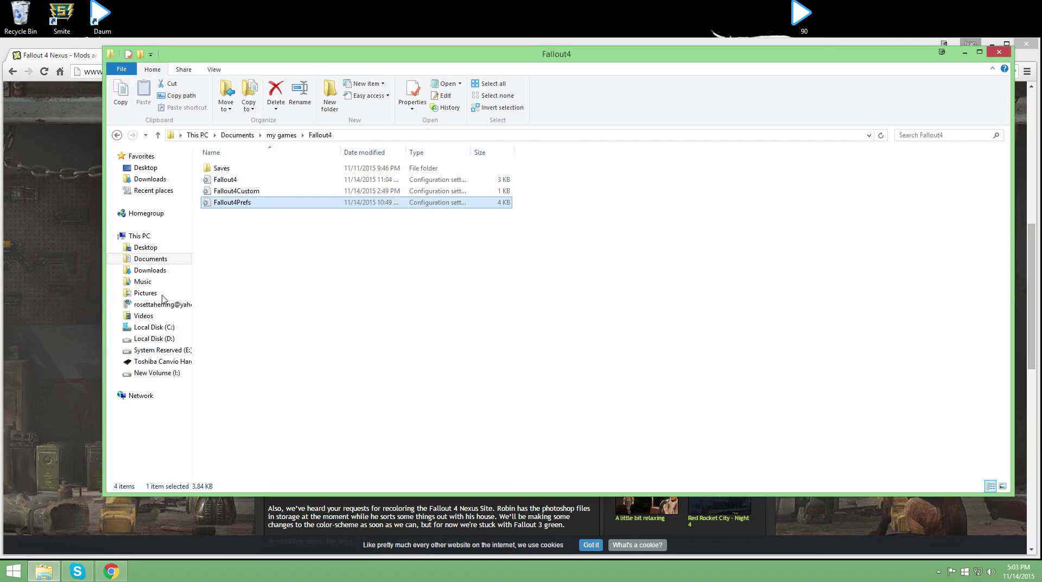
# - Switch to Chrome, open the Custom Radio Music mod page from the Google results, and show its manual download files
pyautogui.click(78, 268)
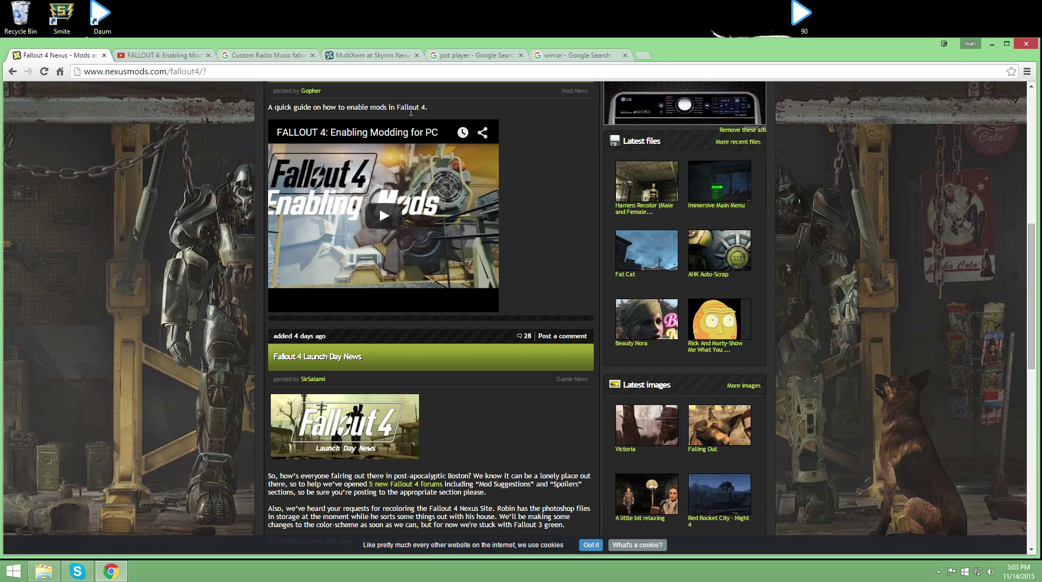
pyautogui.click(293, 56)
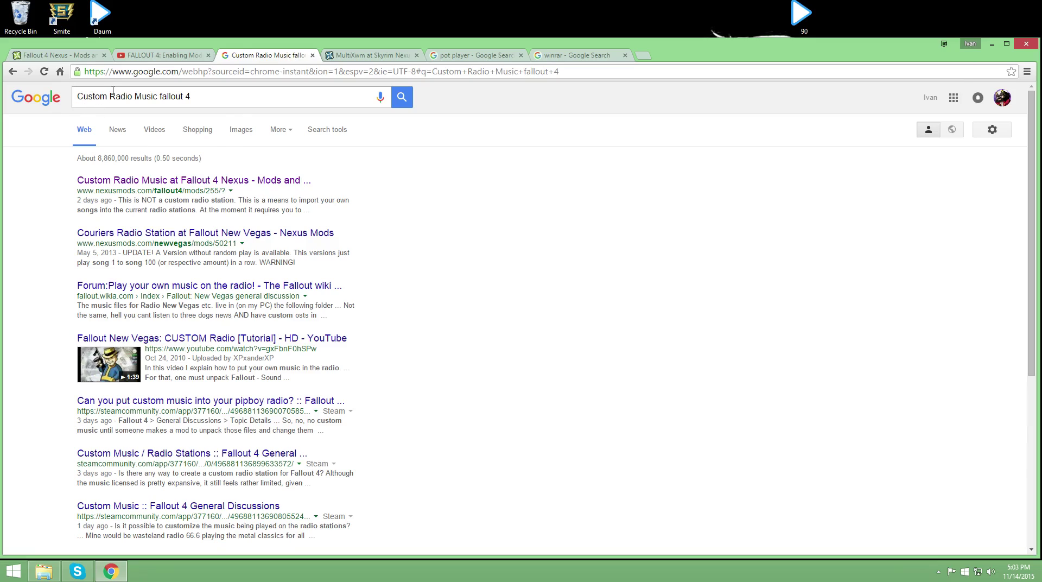
pyautogui.click(211, 180)
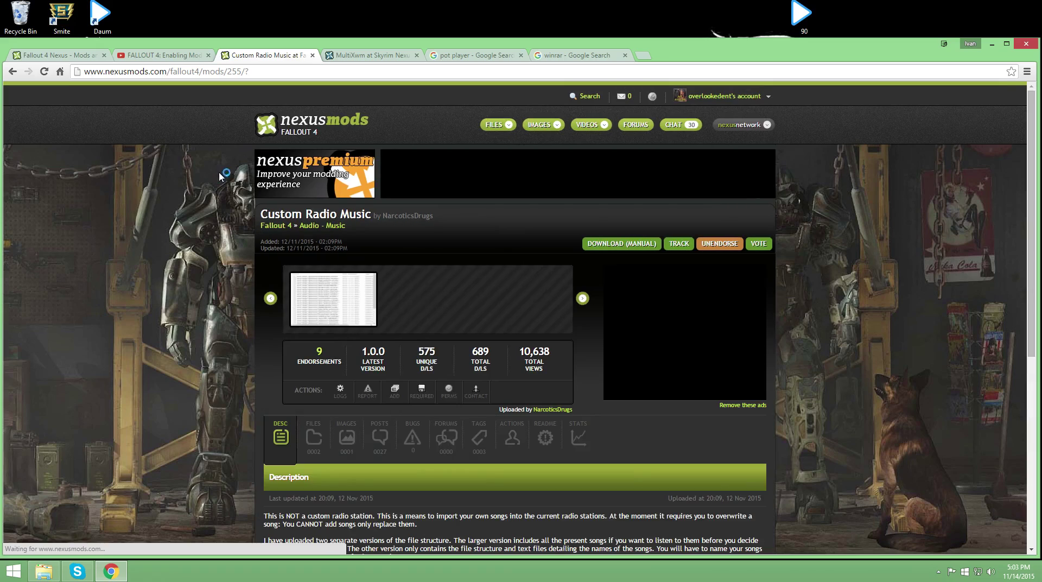
pyautogui.moveTo(757, 130)
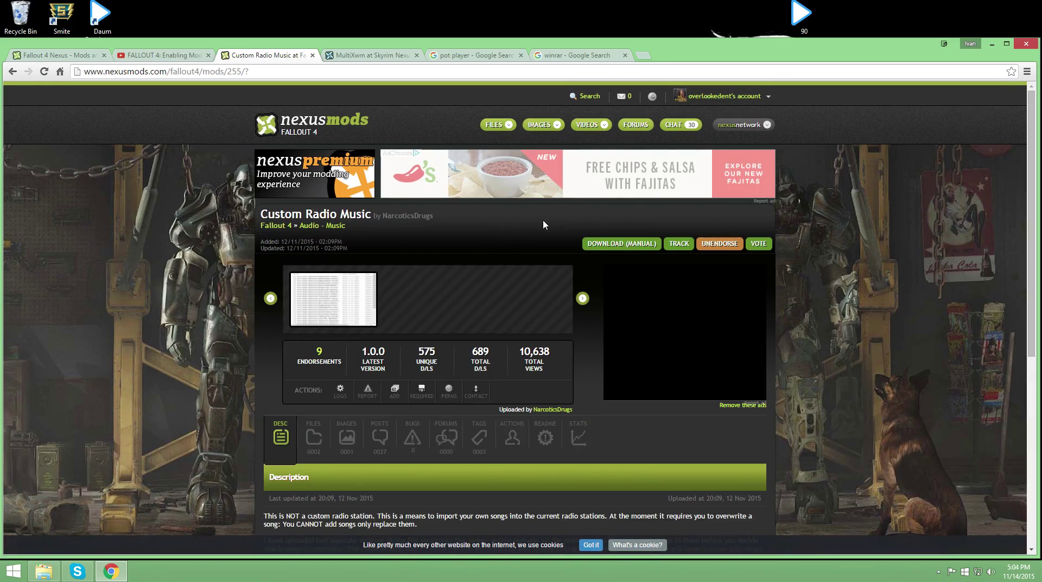
pyautogui.click(615, 245)
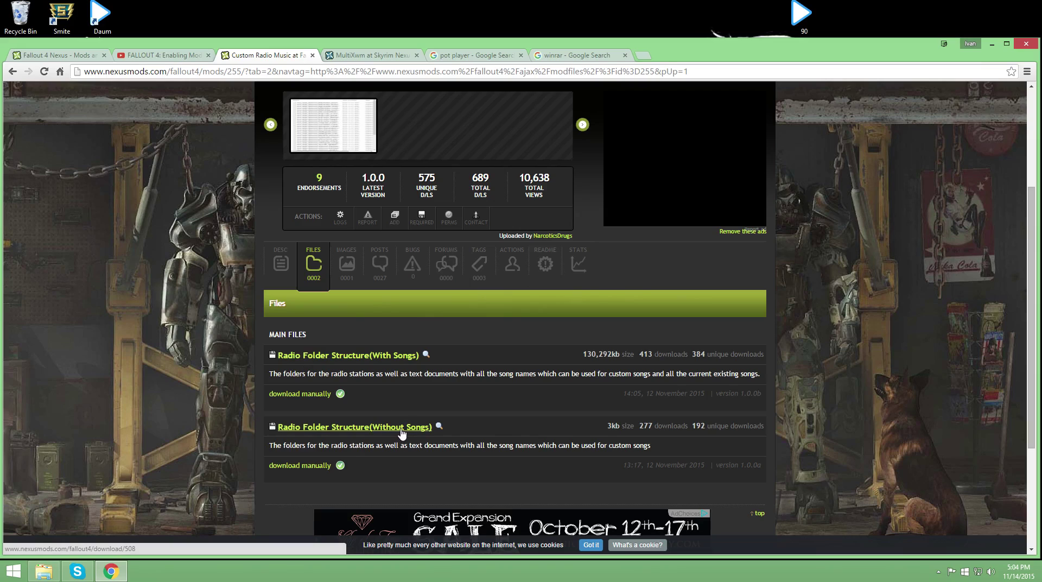
# - Switch to File Explorer and open the Radio Folder Structure(Without Songs) archive from the Downloads folder in WinRAR
pyautogui.rightClick(13, 570)
pyautogui.click(64, 504)
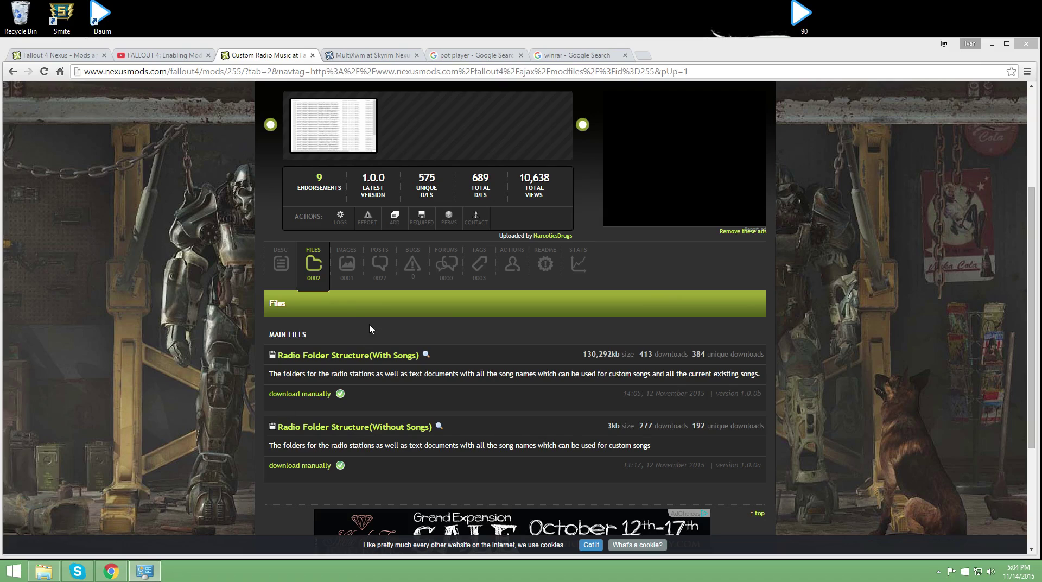
pyautogui.rightClick(13, 570)
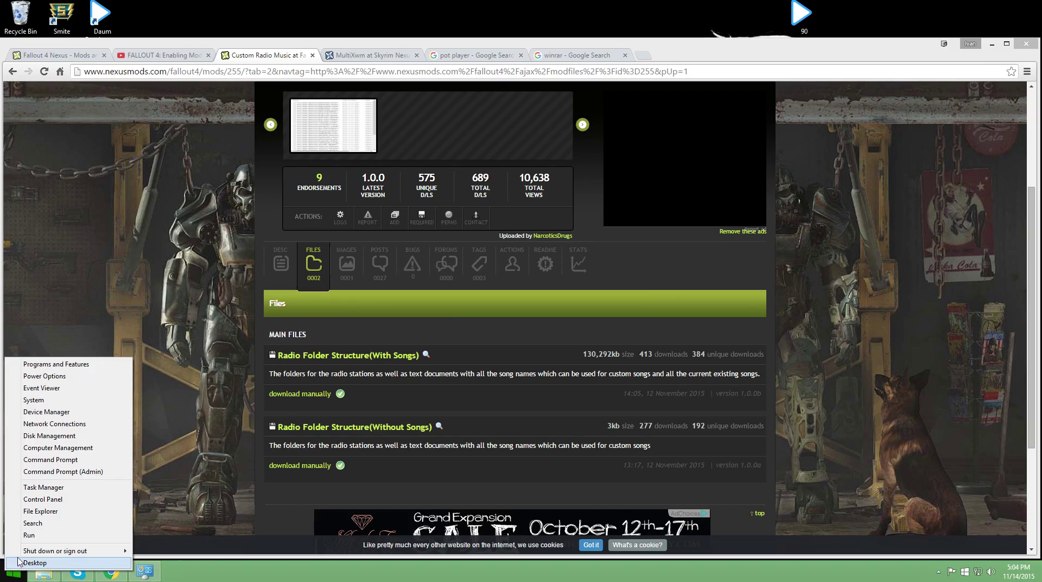
pyautogui.click(57, 522)
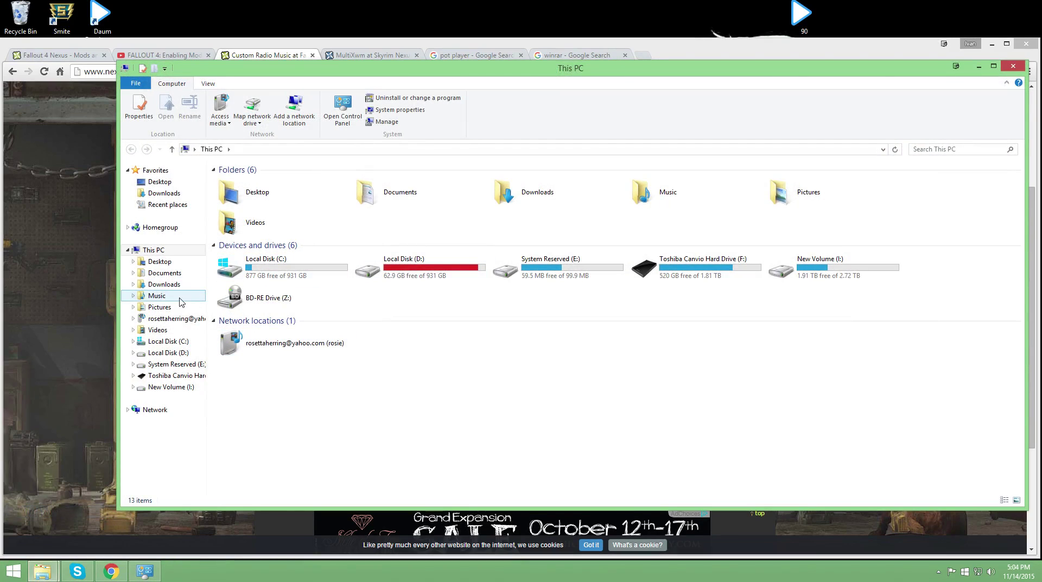
pyautogui.click(179, 284)
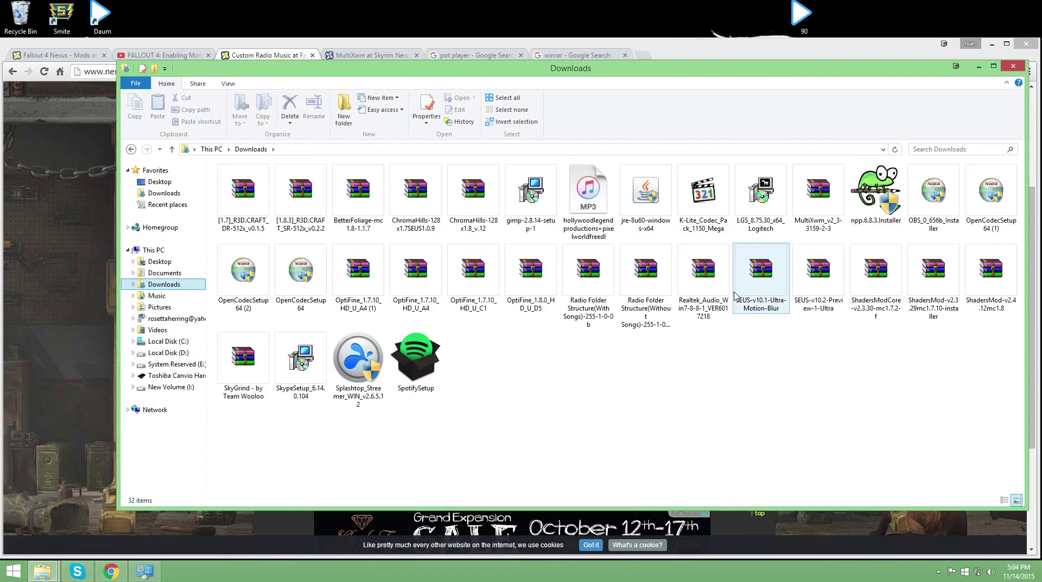
pyautogui.doubleClick(654, 315)
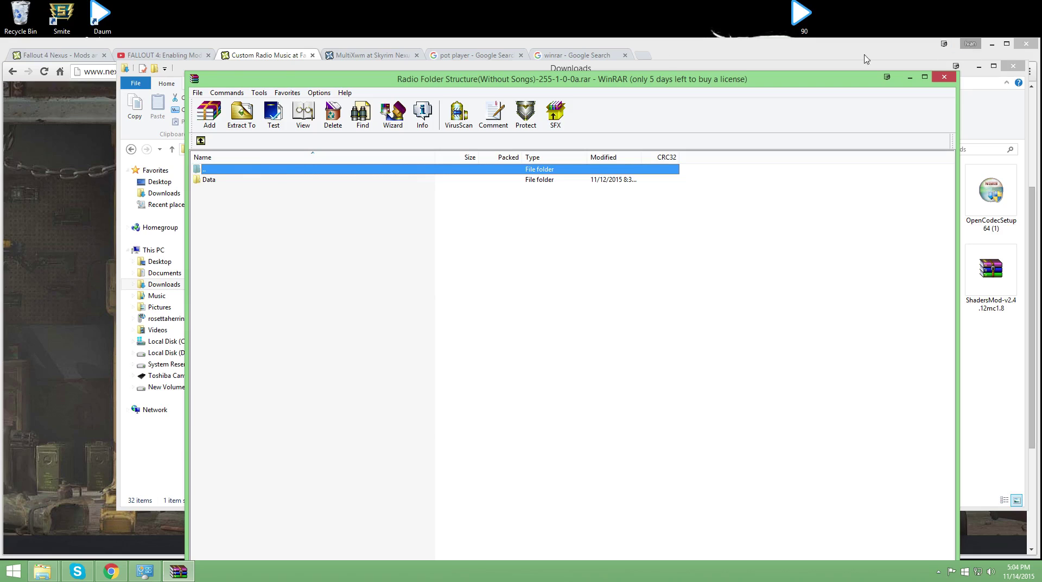
# - Extract the archive's Data folder to the desktop and close the WinRAR and Downloads windows
pyautogui.click(211, 182)
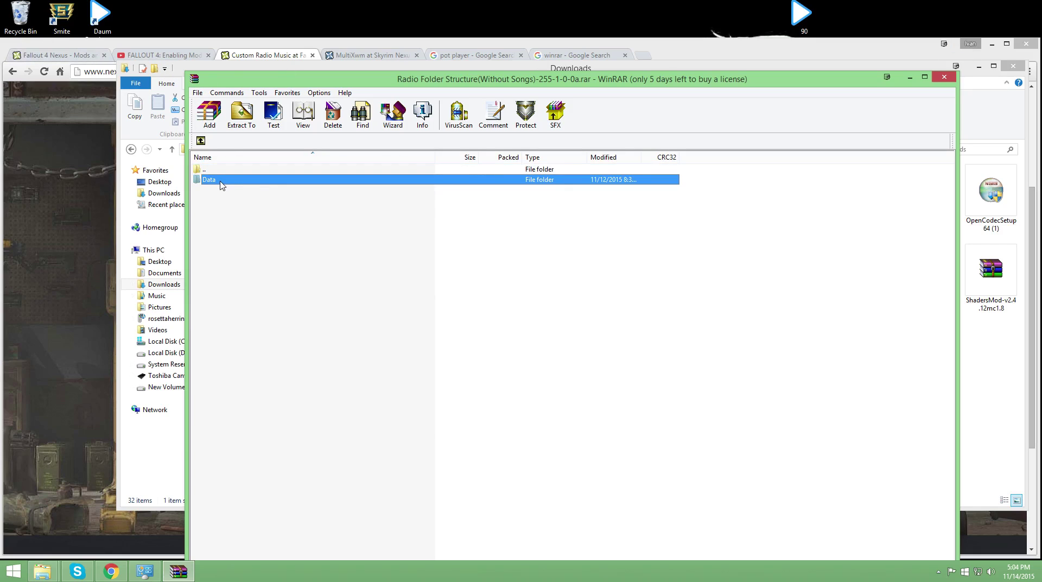
pyautogui.moveTo(221, 183); pyautogui.dragTo(186, 25)
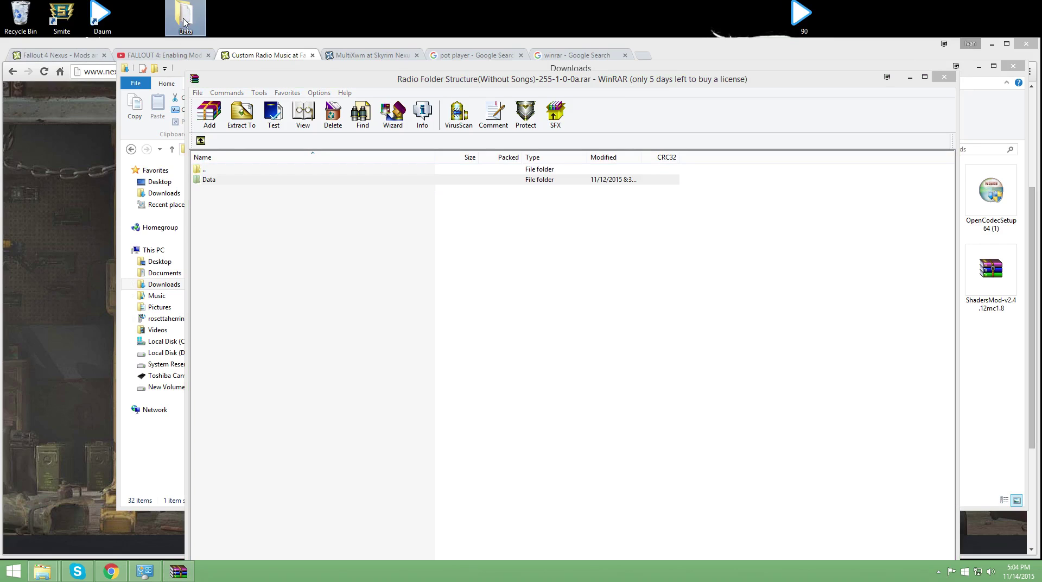
pyautogui.click(944, 77)
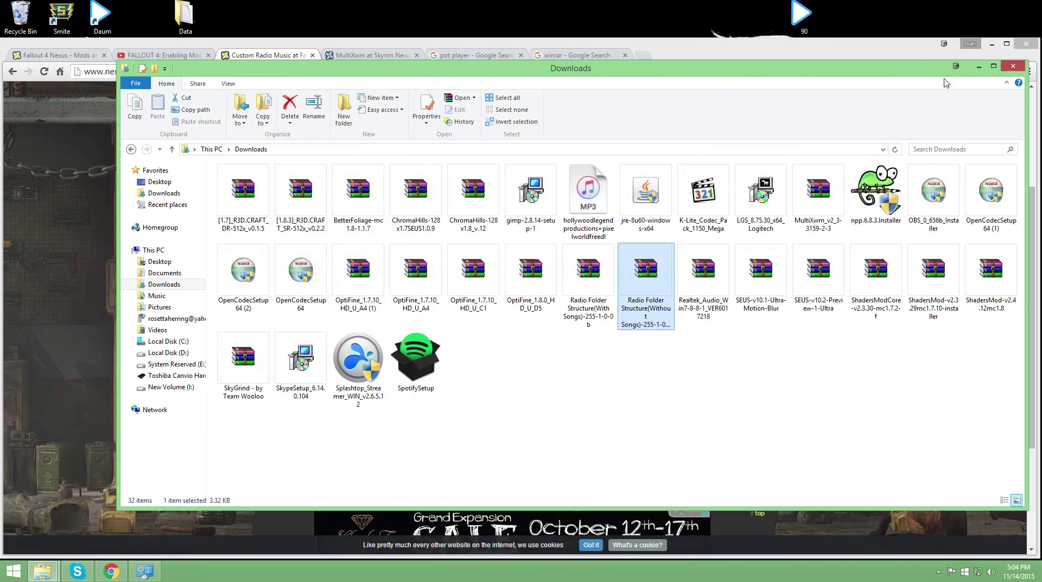
pyautogui.click(1013, 65)
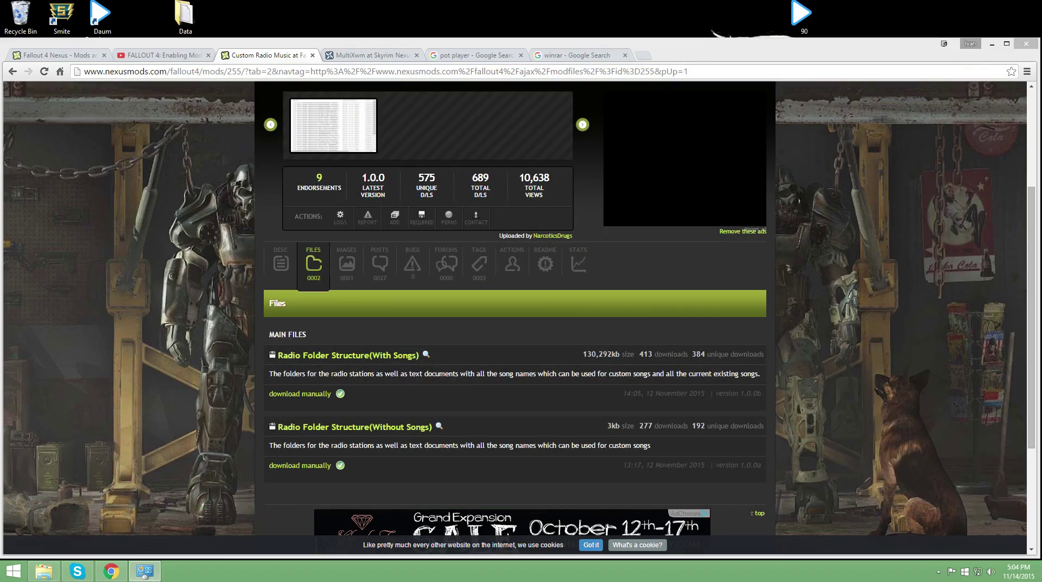
# - Open the Readme from the desktop's Data folder and read its Fallout4.ini instructions alongside the Fallout4 documents folder
pyautogui.click(188, 25)
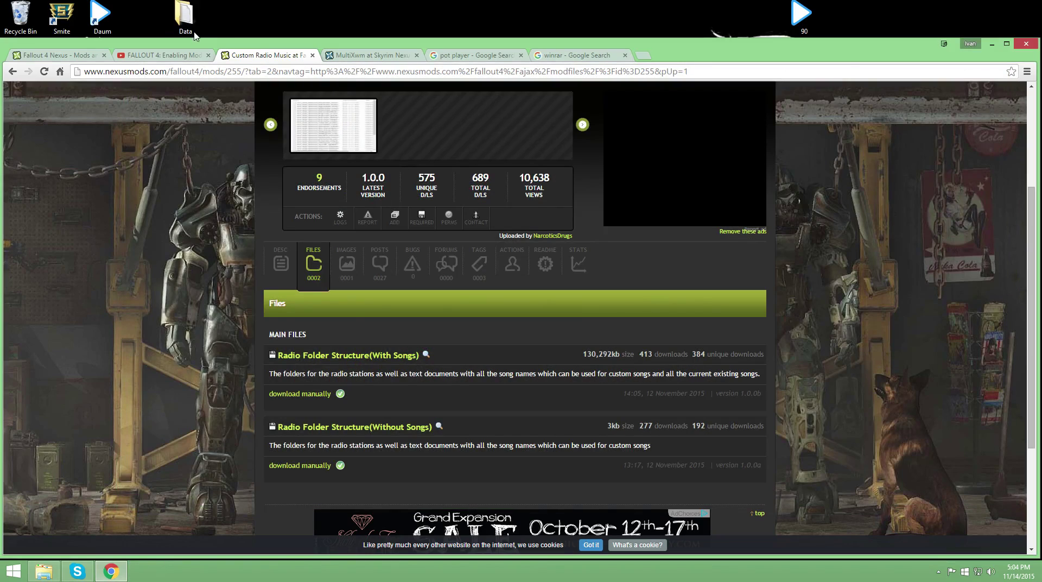
pyautogui.doubleClick(188, 24)
pyautogui.doubleClick(247, 196)
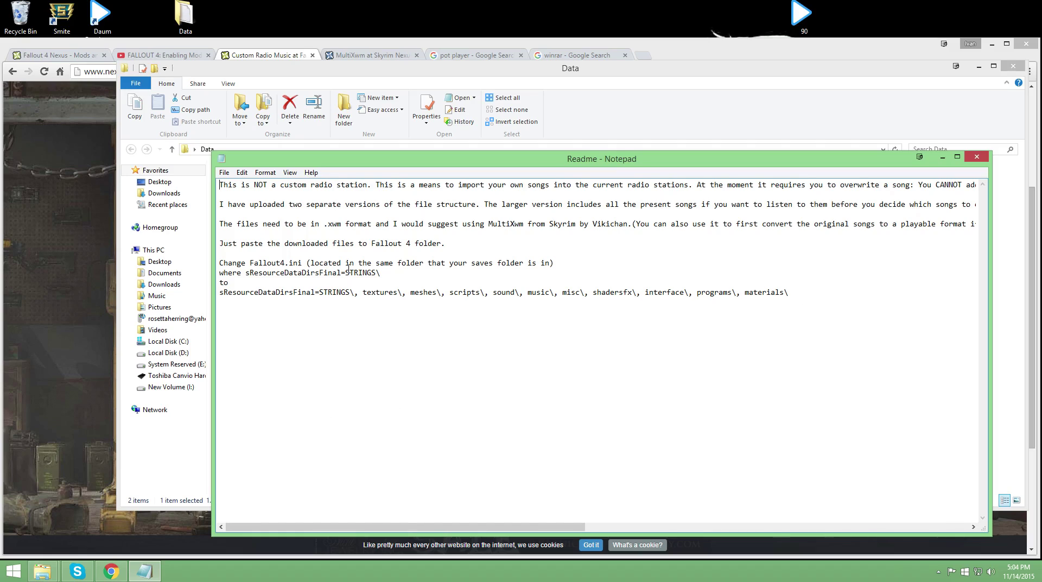
pyautogui.click(42, 571)
pyautogui.click(70, 518)
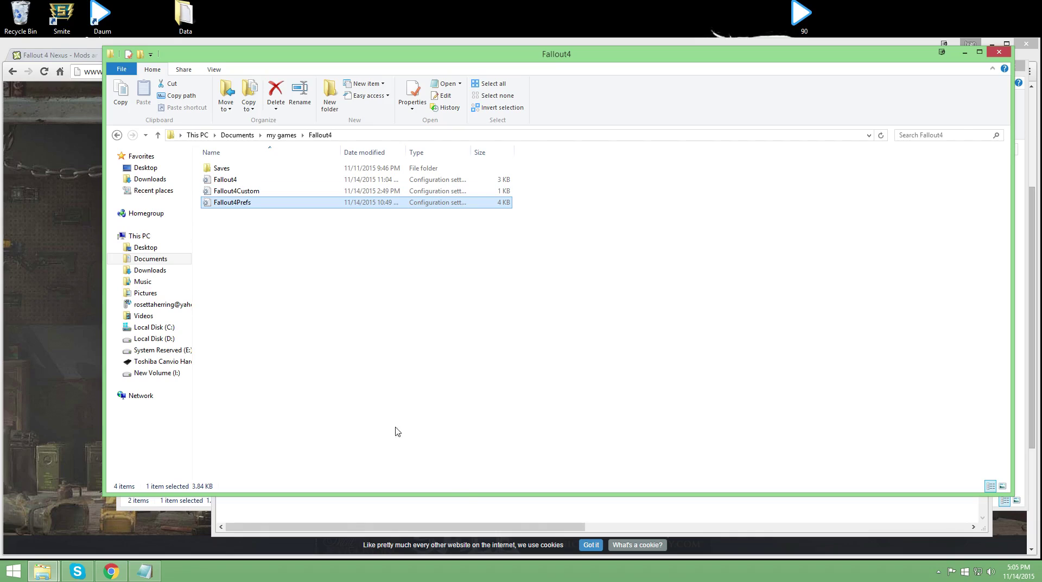
pyautogui.click(470, 515)
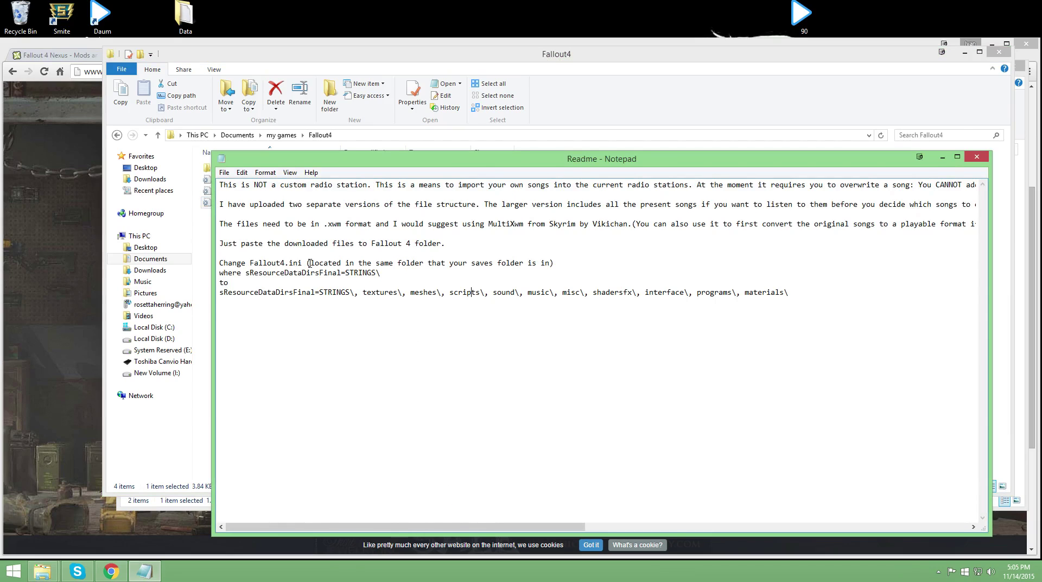
# - Open the Fallout4 configuration file from the Fallout4 folder and find the sResourceDataDirsFinal line under [Archive]
pyautogui.click(332, 65)
pyautogui.click(243, 184)
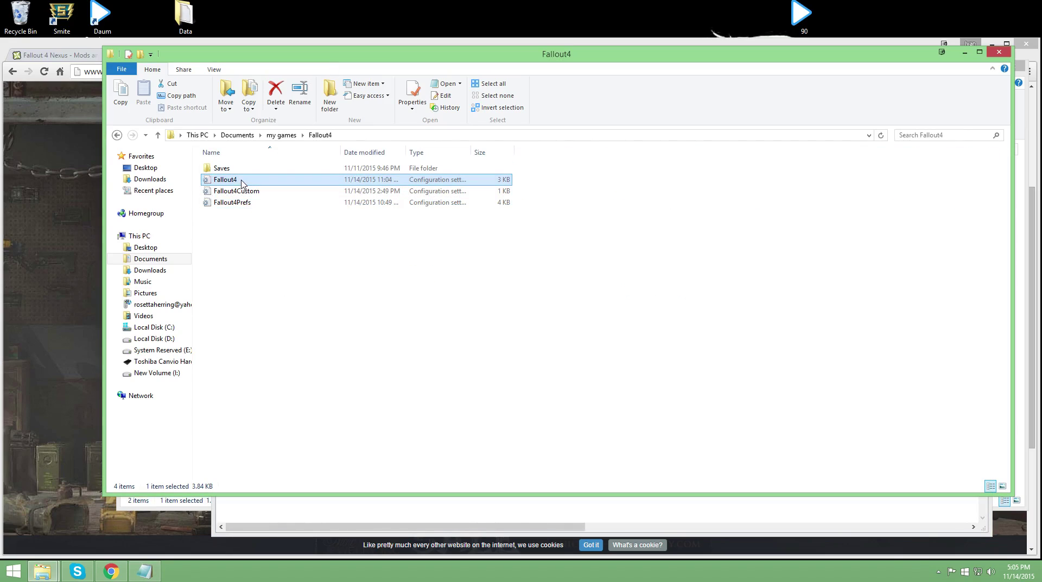
pyautogui.click(260, 205)
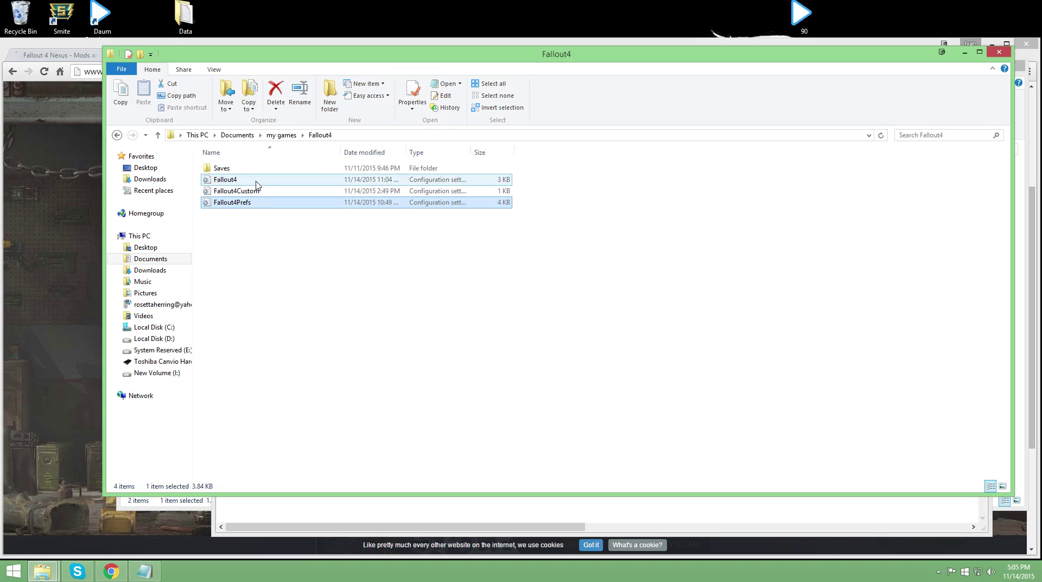
pyautogui.click(260, 180)
pyautogui.doubleClick(260, 180)
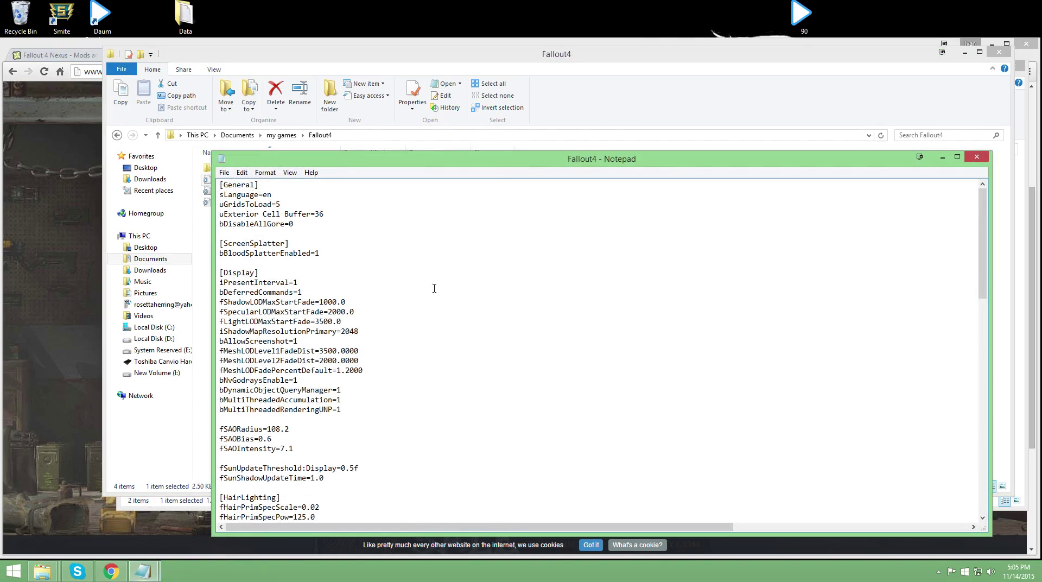
pyautogui.scroll(-7, 475, 314)
pyautogui.scroll(-13, 472, 324)
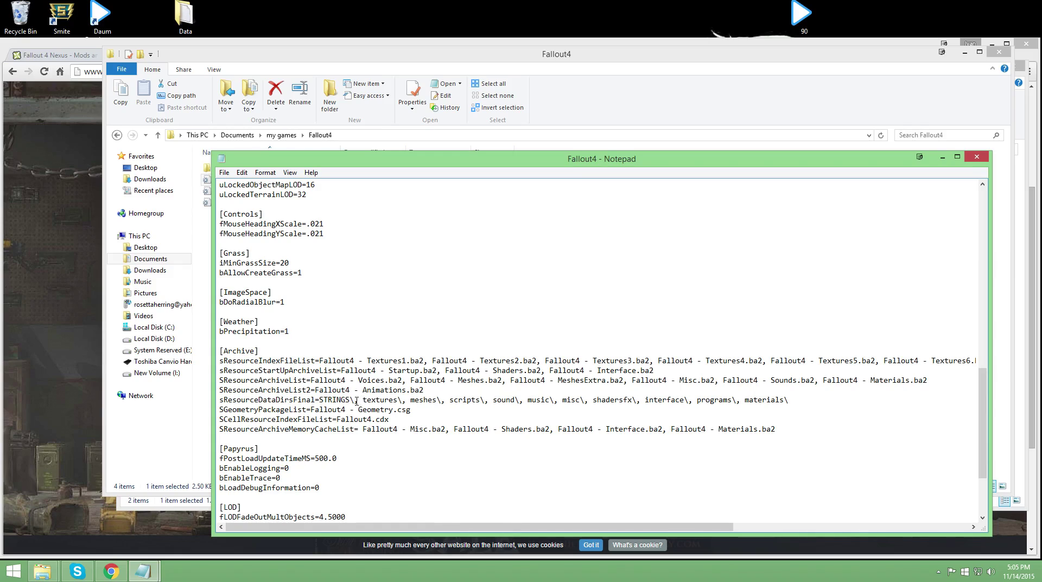
# - Cut the sResourceDataDirsFinal line back to STRINGS\ and copy the full replacement line from the Readme
pyautogui.moveTo(356, 402); pyautogui.dragTo(806, 400)
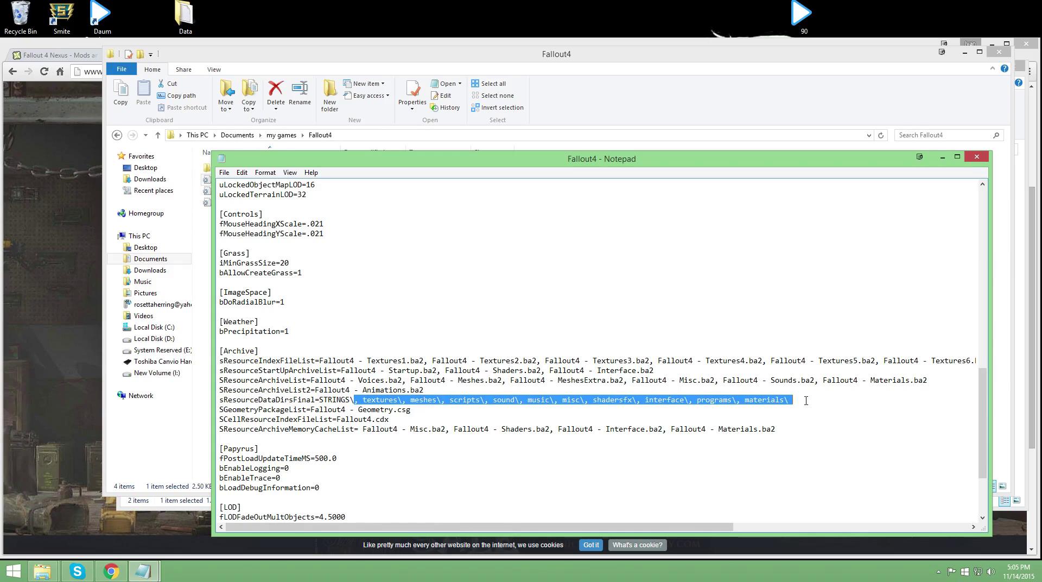
pyautogui.press('Delete')
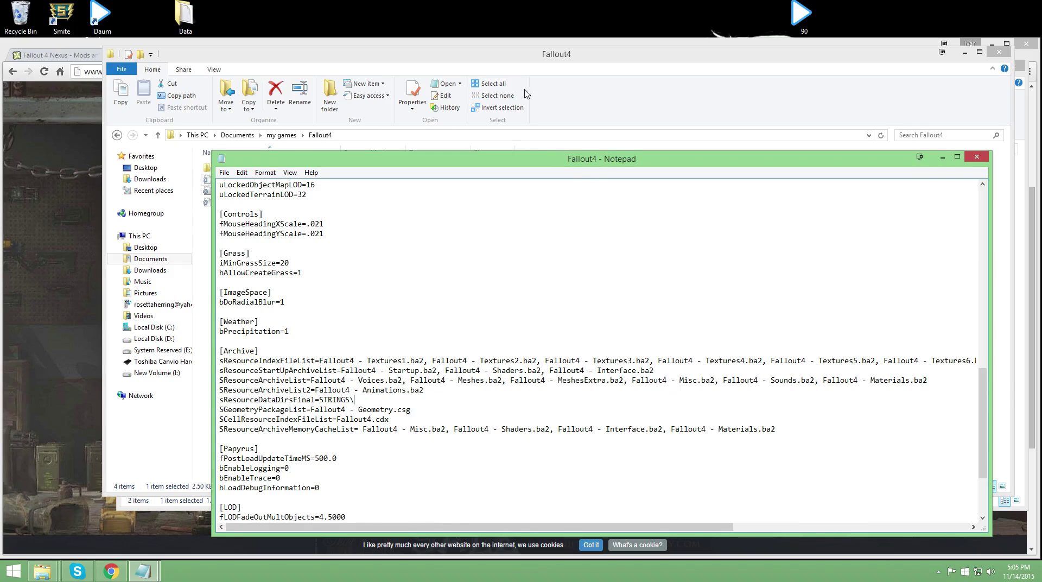
pyautogui.click(572, 54)
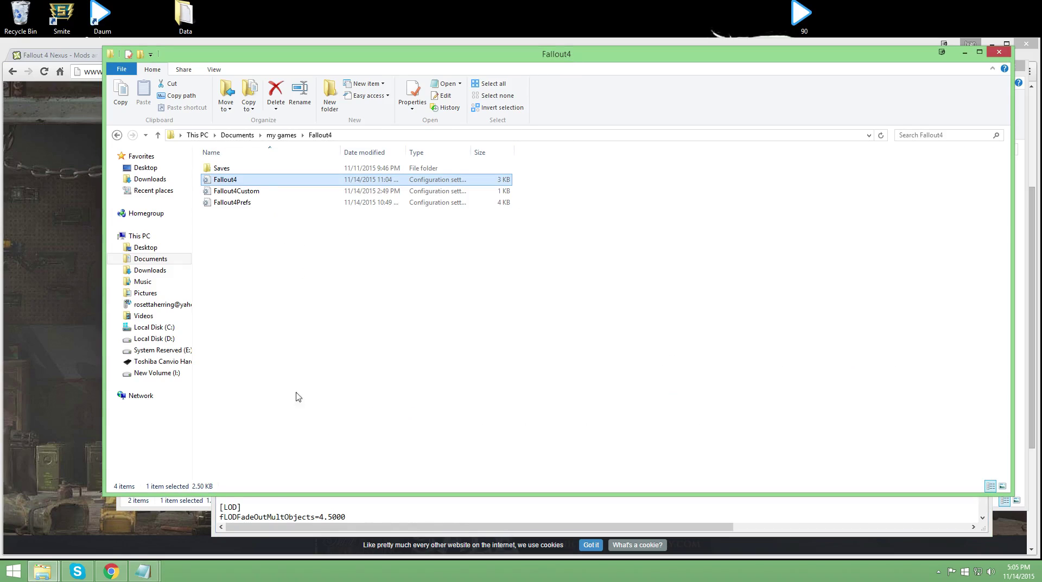
pyautogui.click(156, 564)
pyautogui.click(100, 533)
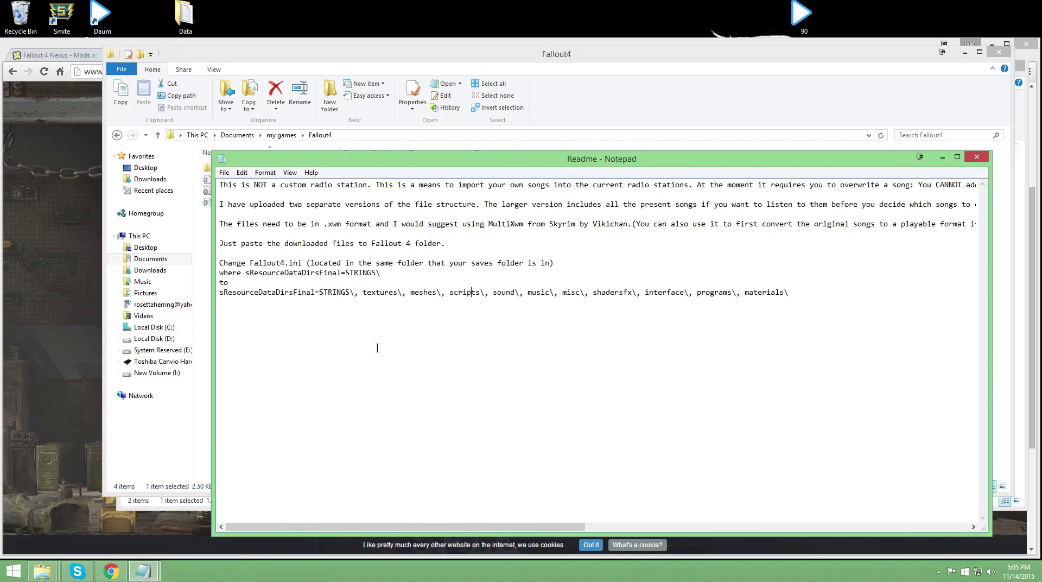
pyautogui.moveTo(792, 294); pyautogui.dragTo(190, 310)
pyautogui.hotkey('ctrl', 'c')
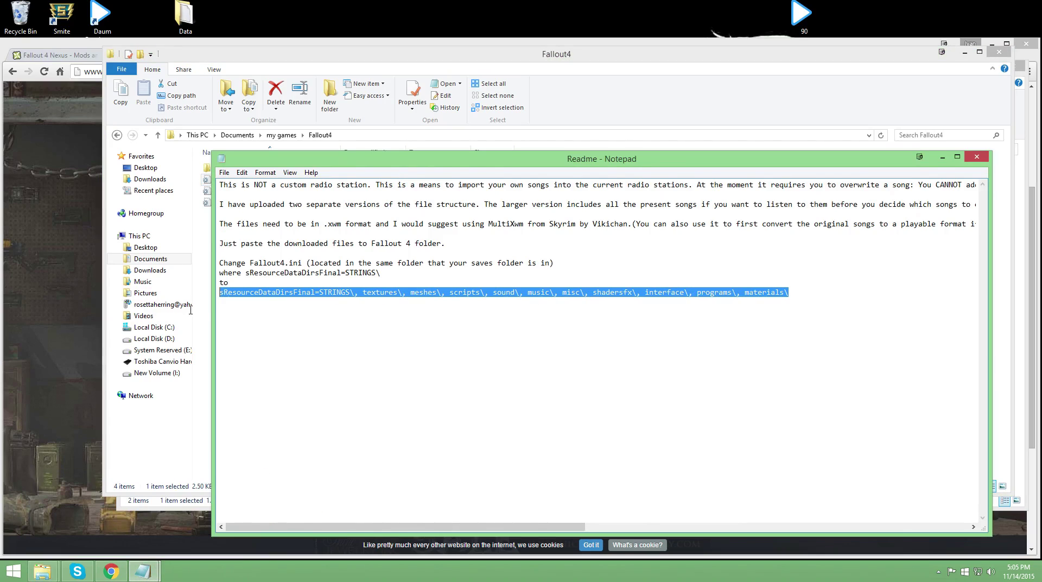
# - Close the Readme and replace the shortened sResourceDataDirsFinal line in the Fallout4 configuration file with the copied line
pyautogui.click(975, 159)
pyautogui.click(242, 526)
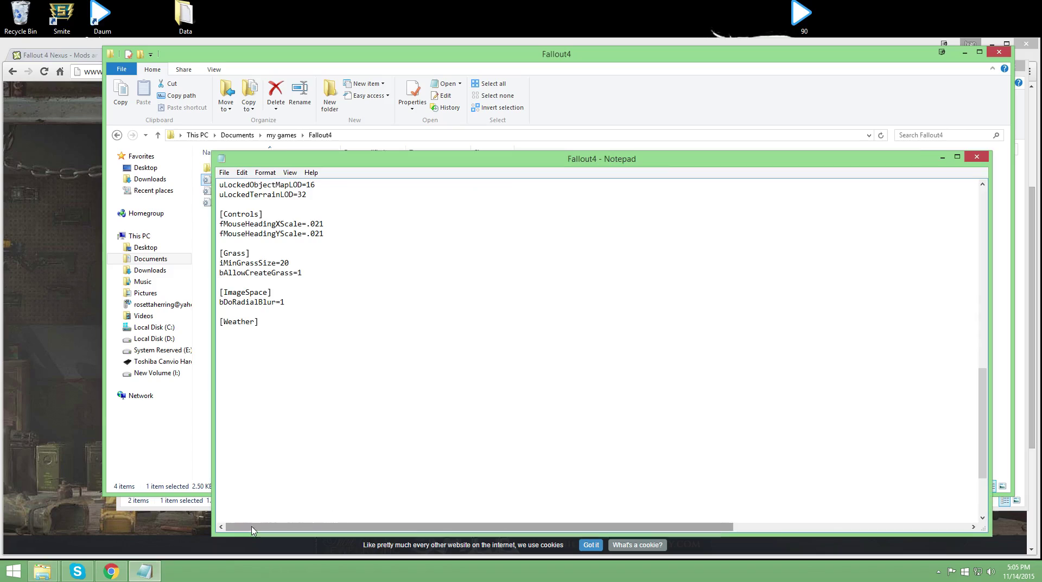
pyautogui.moveTo(374, 400); pyautogui.dragTo(208, 399)
pyautogui.hotkey('ctrl', 'v')
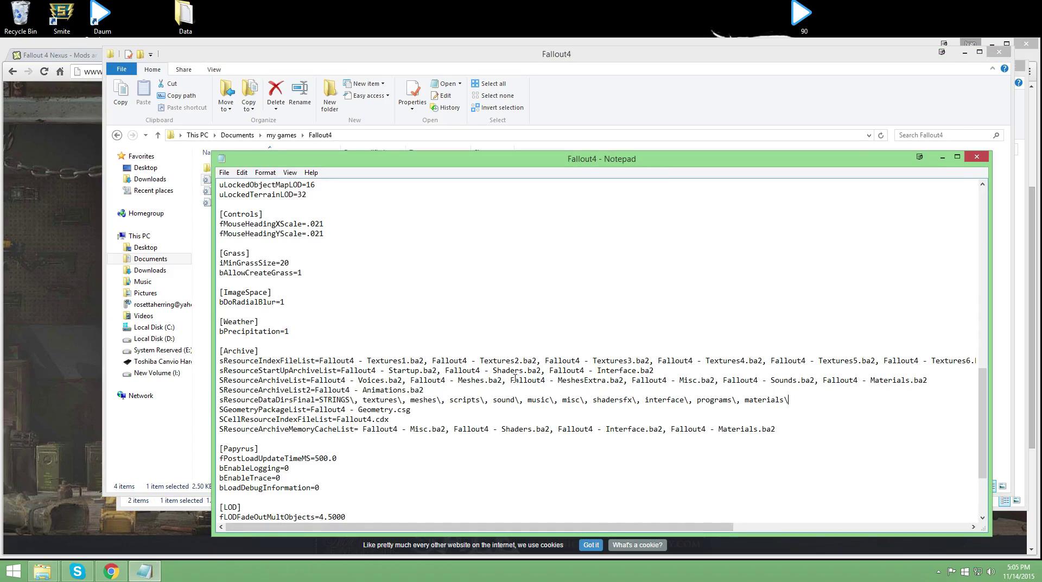
# - Close the Fallout4 configuration file without saving the changes
pyautogui.click(224, 172)
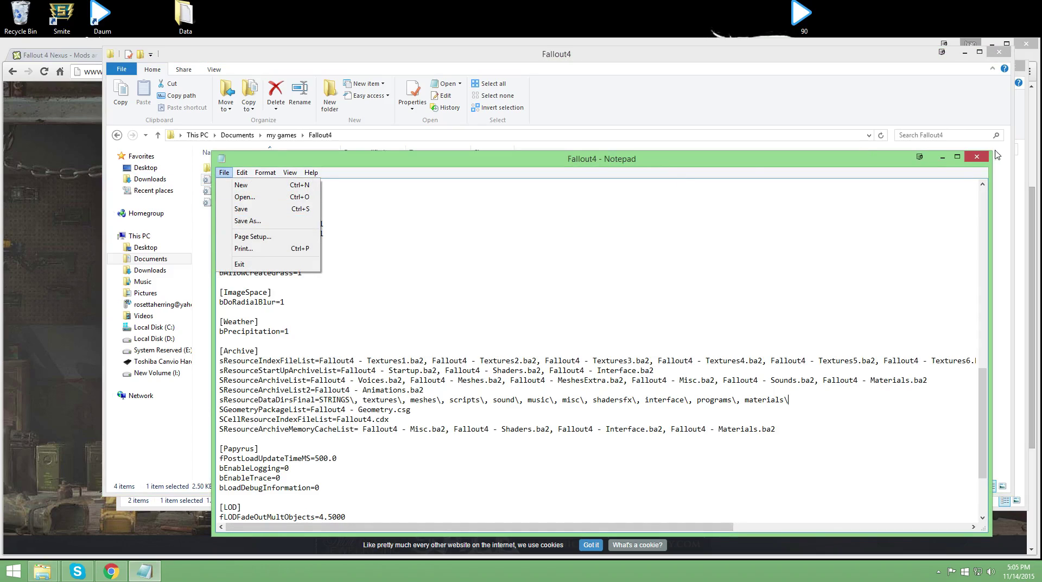
pyautogui.click(977, 157)
pyautogui.click(977, 158)
pyautogui.click(563, 298)
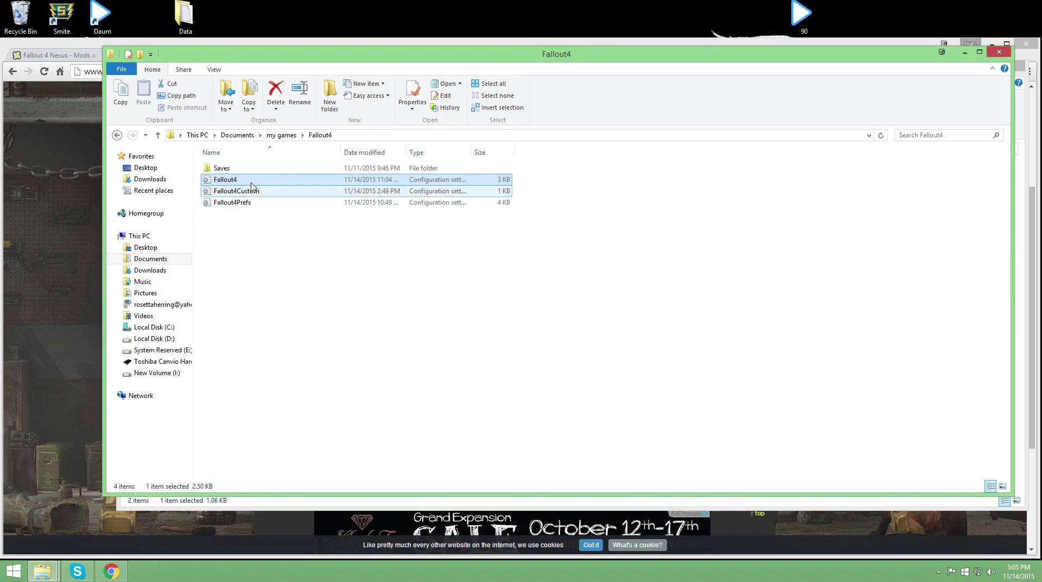
# - Check the Read-only attribute in the Fallout4 configuration file's properties and cancel the dialog
pyautogui.rightClick(264, 179)
pyautogui.click(303, 337)
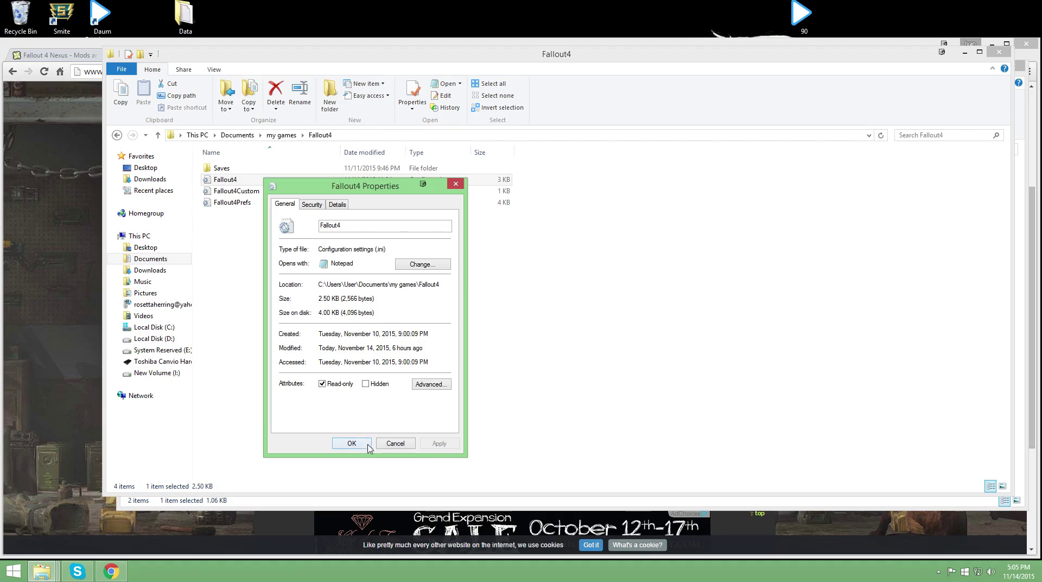
pyautogui.click(395, 444)
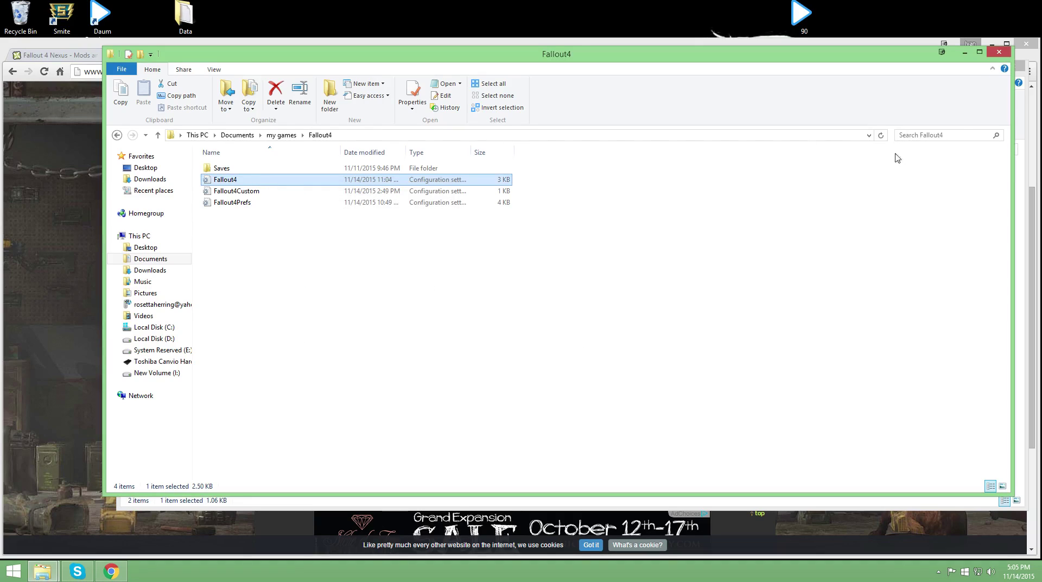
# - Clear away the Fallout4 folder and browser windows and open the folder Data\sound\fx\mus\radio
pyautogui.click(999, 53)
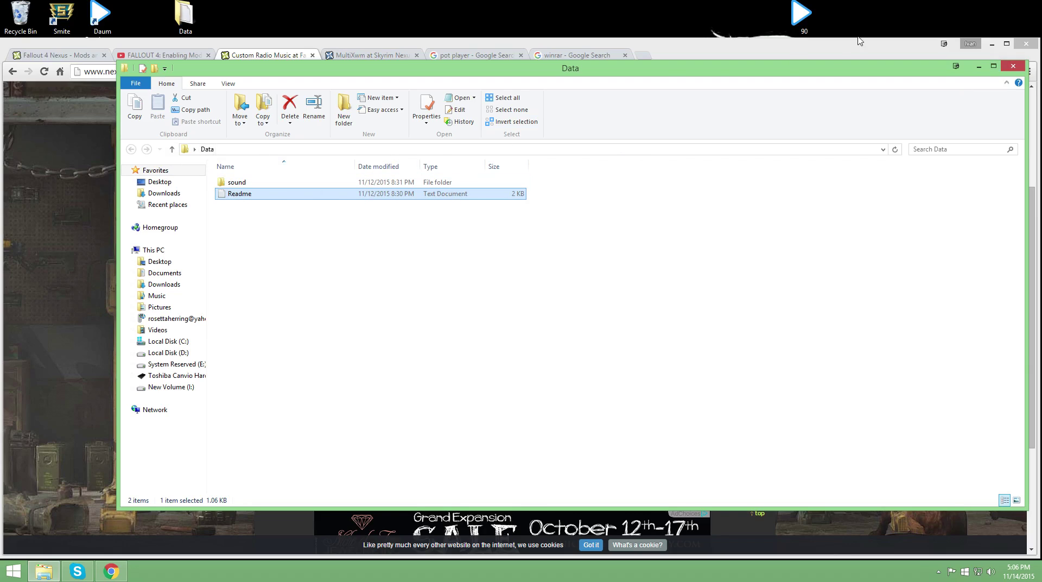
pyautogui.click(991, 44)
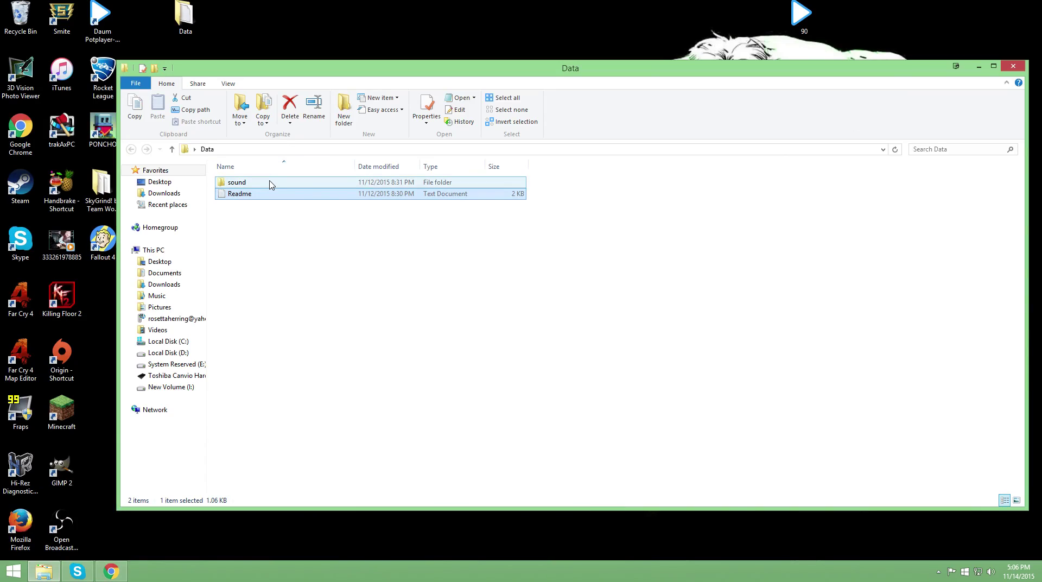
pyautogui.doubleClick(271, 185)
pyautogui.doubleClick(273, 185)
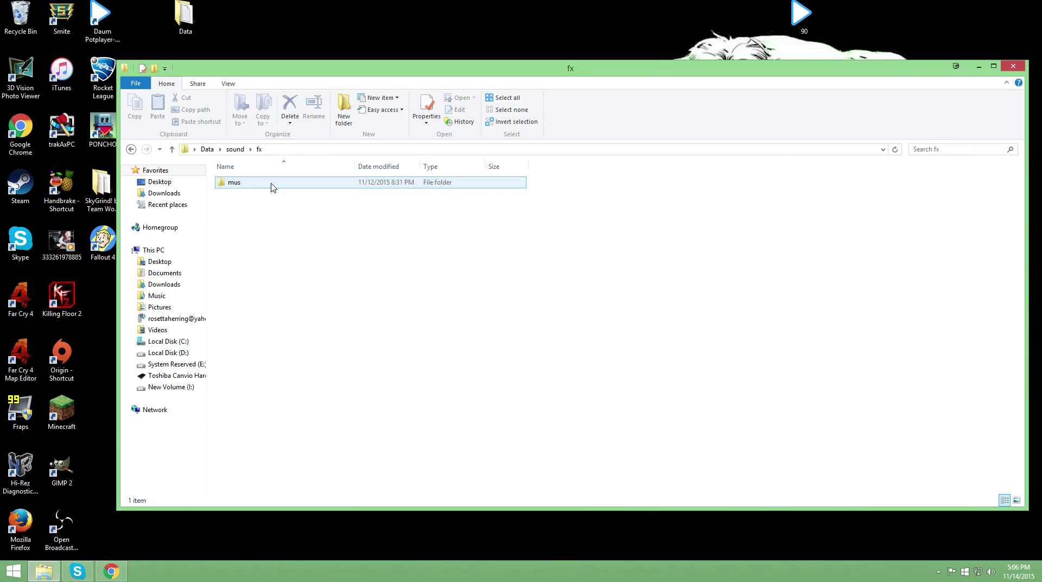
pyautogui.doubleClick(272, 185)
pyautogui.doubleClick(273, 185)
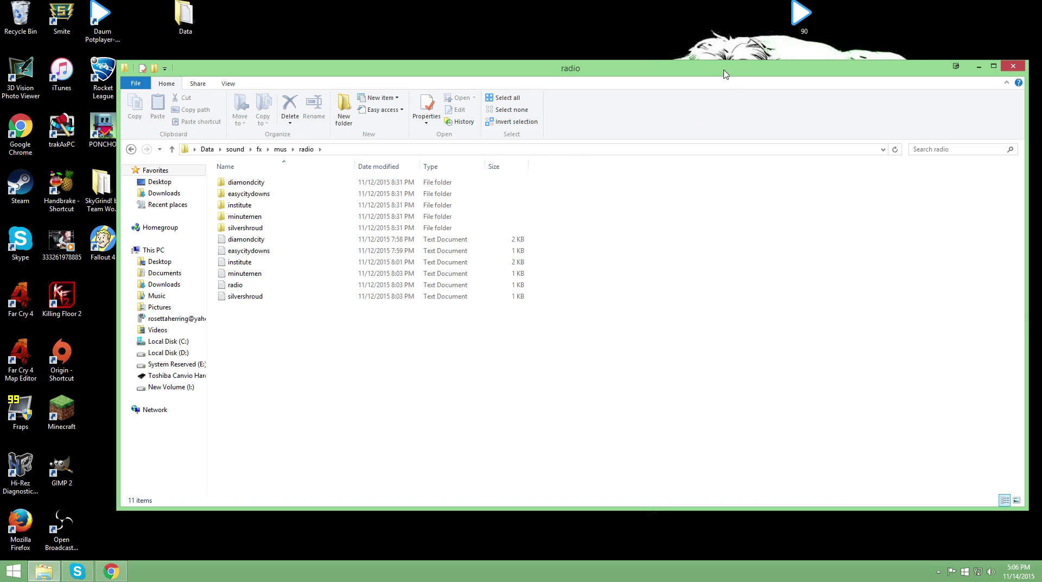
# - Look inside the easycitydowns folder and read the song file names in the diamondcity text document
pyautogui.moveTo(726, 74); pyautogui.dragTo(689, 80)
pyautogui.doubleClick(287, 200)
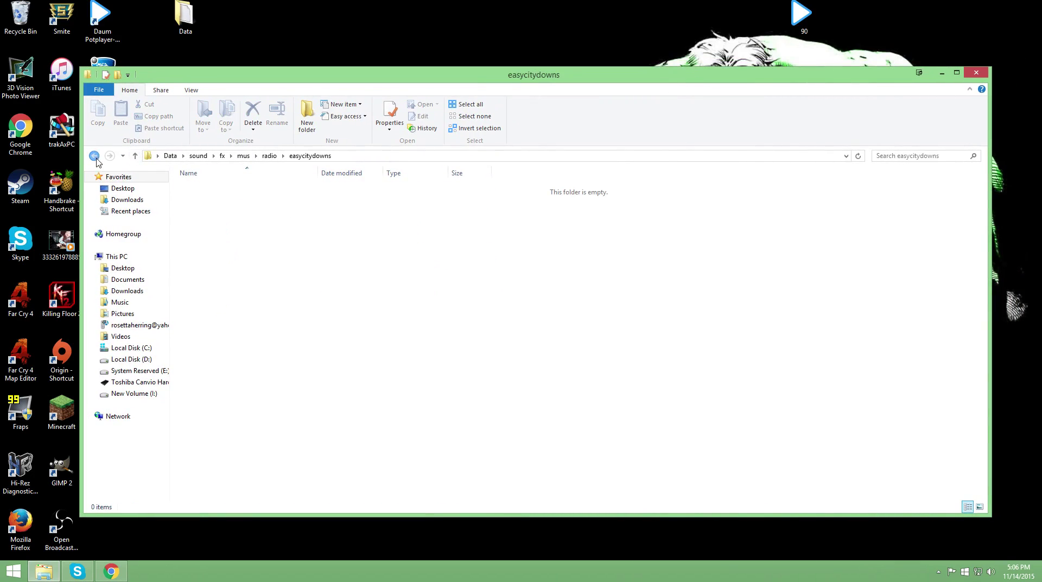
pyautogui.click(95, 156)
pyautogui.doubleClick(200, 246)
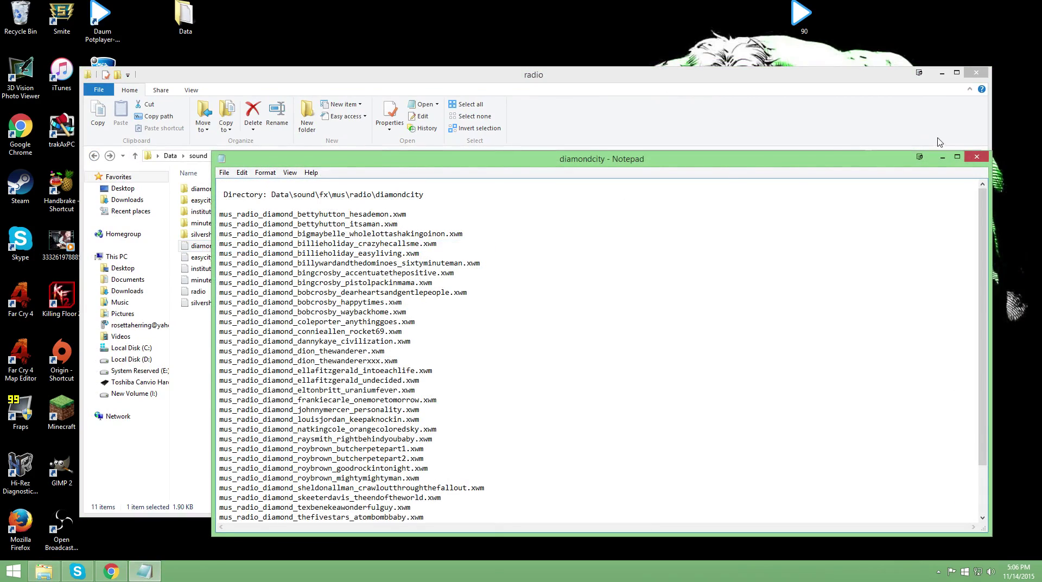
pyautogui.click(976, 157)
pyautogui.moveTo(225, 332); pyautogui.dragTo(296, 333)
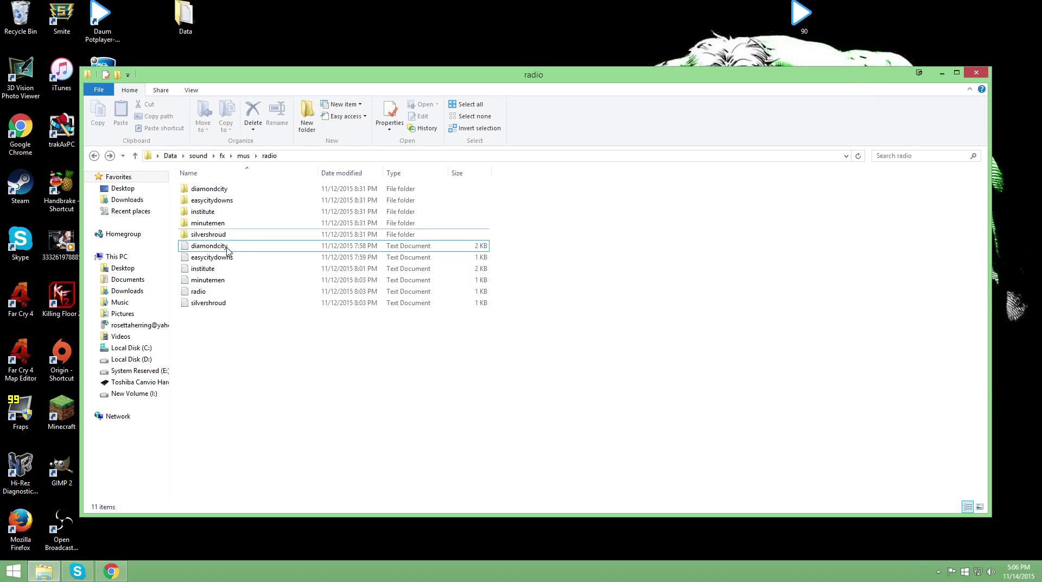
# - Open the radio text document, place its window beside the folder's file names and review the listed mus_patriotic song names
pyautogui.doubleClick(233, 291)
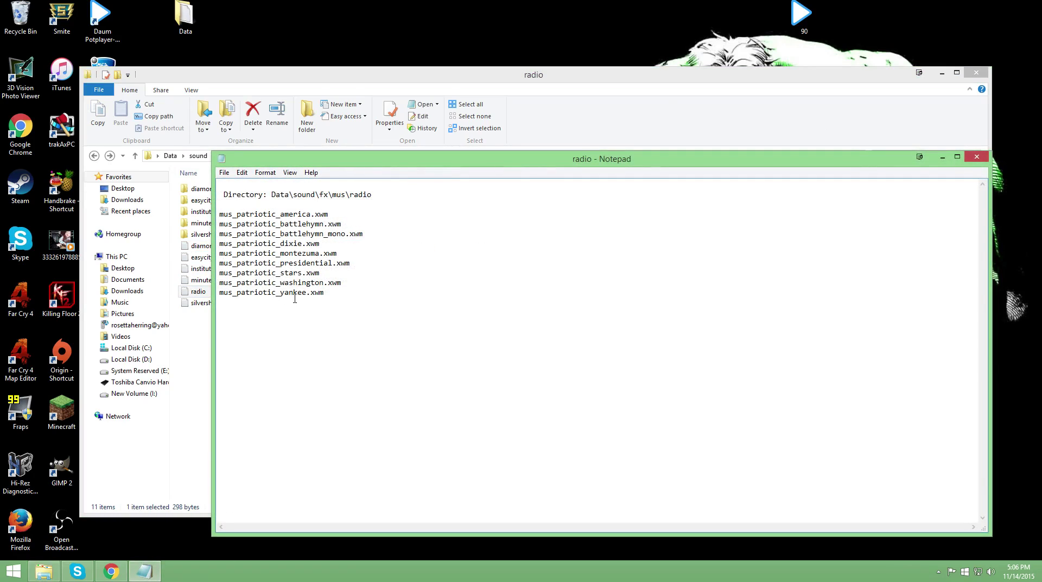
pyautogui.moveTo(338, 300); pyautogui.dragTo(193, 219)
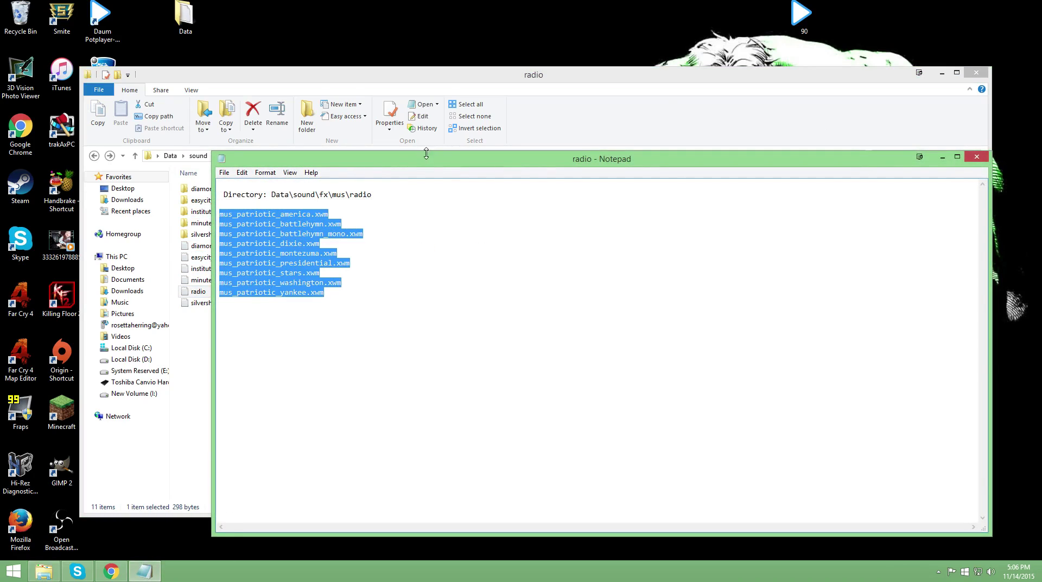
pyautogui.moveTo(427, 159); pyautogui.dragTo(539, 163)
pyautogui.click(507, 255)
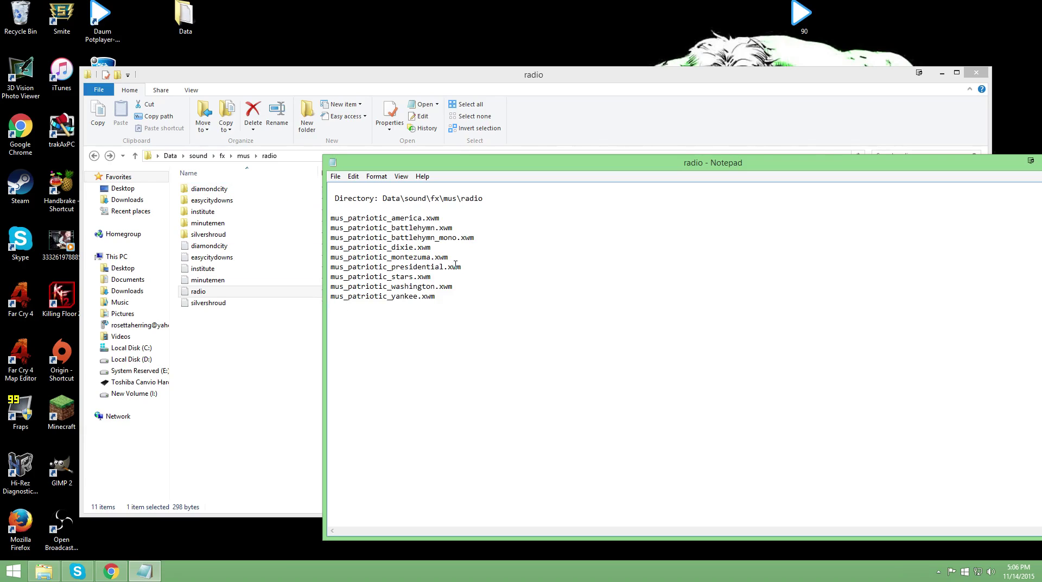
pyautogui.moveTo(442, 251); pyautogui.dragTo(340, 250)
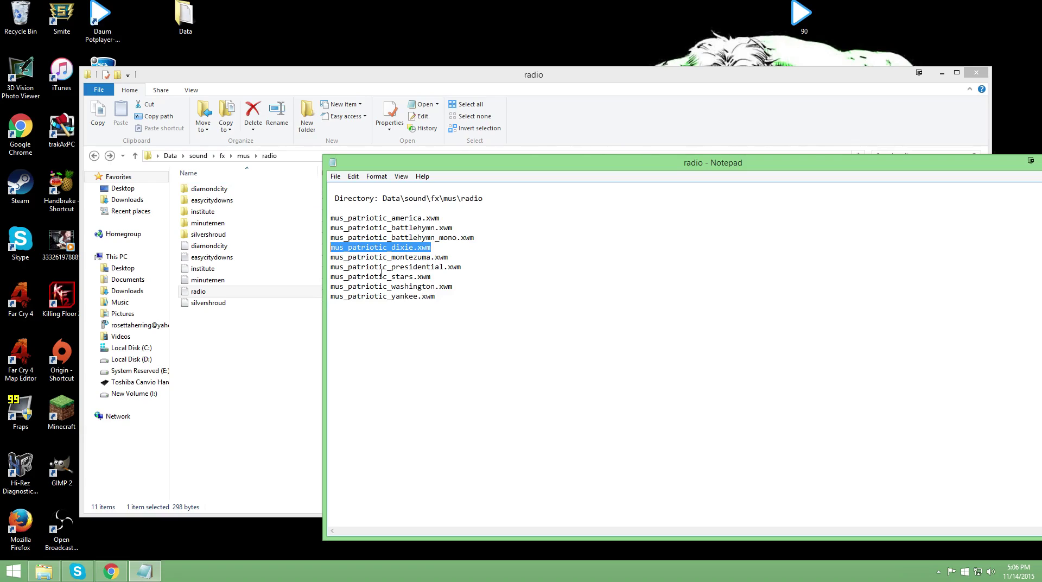
pyautogui.click(514, 345)
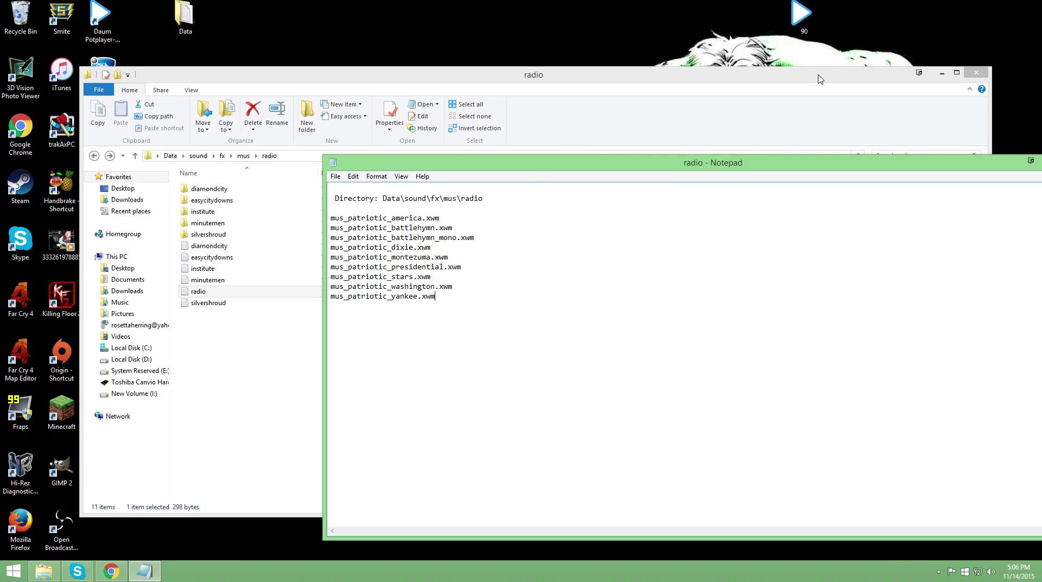
# - Copy the converted song 90 from the desktop into the radio folder
pyautogui.rightClick(807, 23)
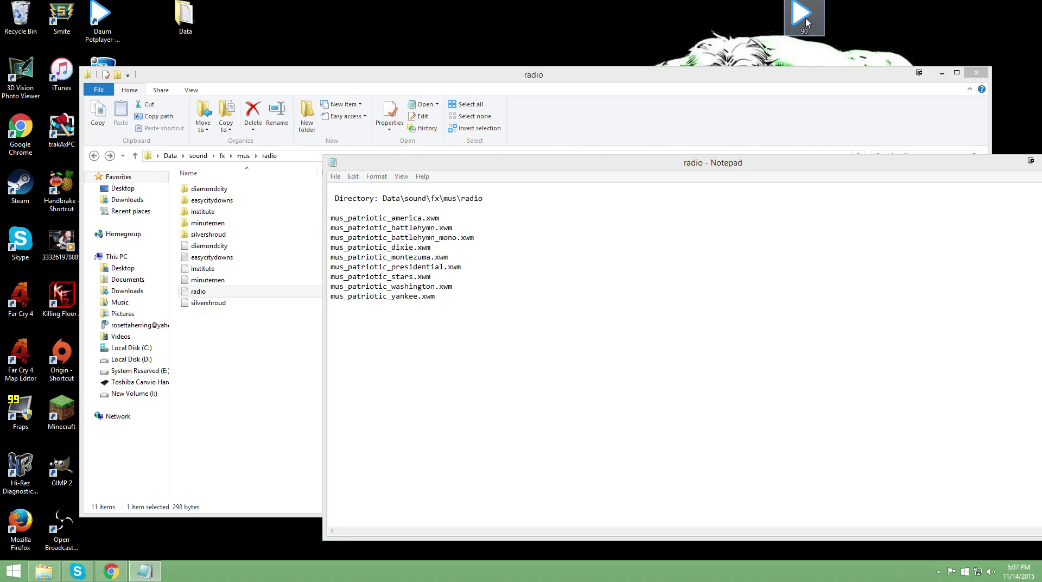
pyautogui.click(843, 98)
pyautogui.click(255, 354)
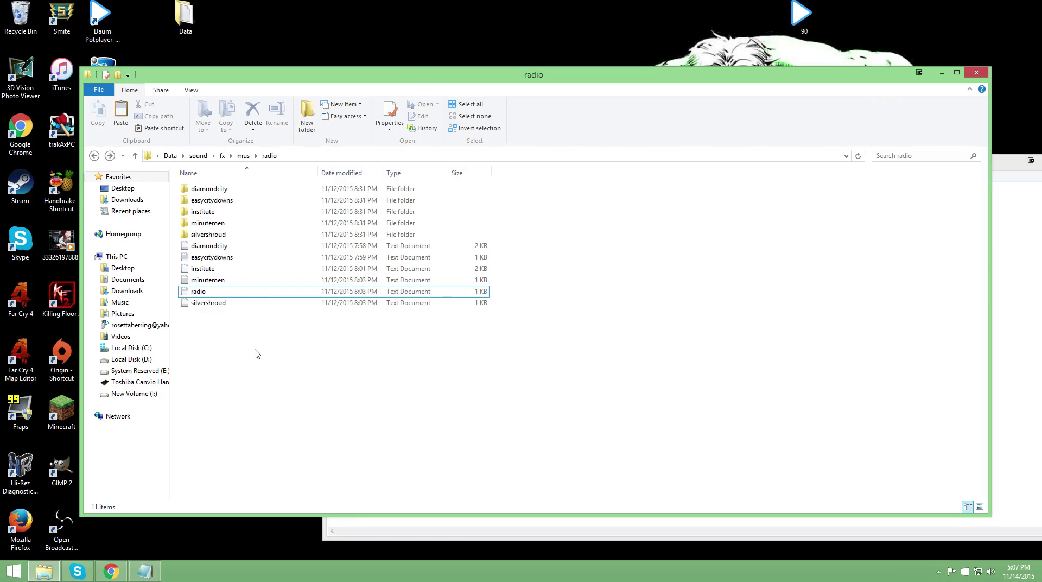
pyautogui.rightClick(256, 353)
pyautogui.click(307, 424)
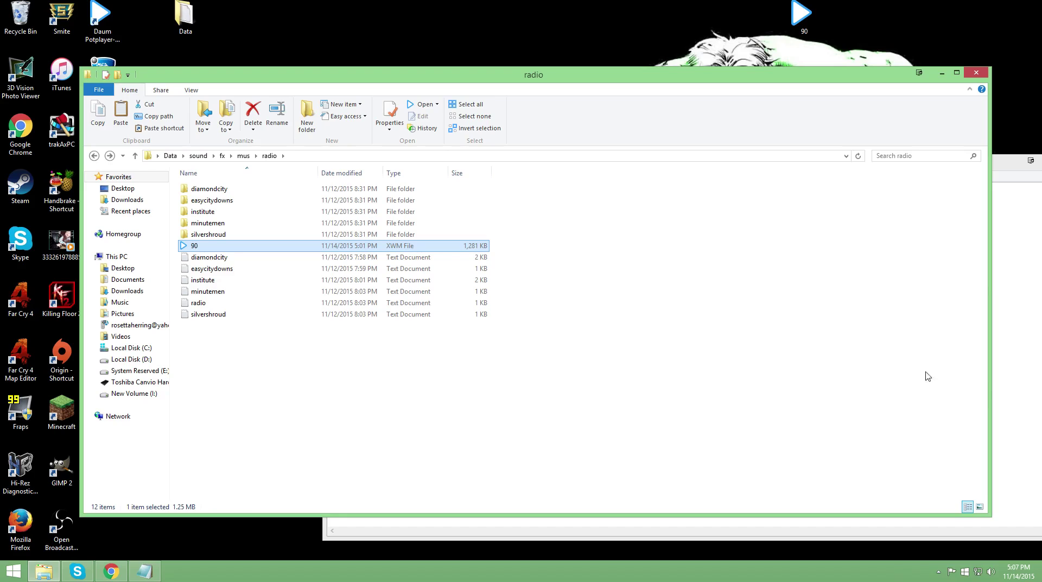
# - Make eight duplicates of the song file 90 inside the radio folder
pyautogui.click(1019, 382)
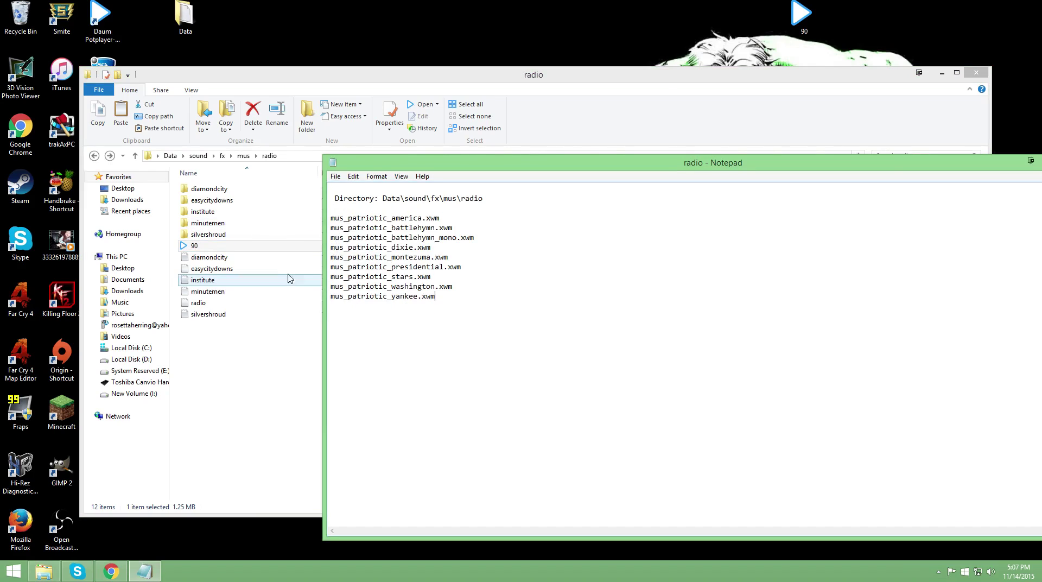
pyautogui.rightClick(244, 247)
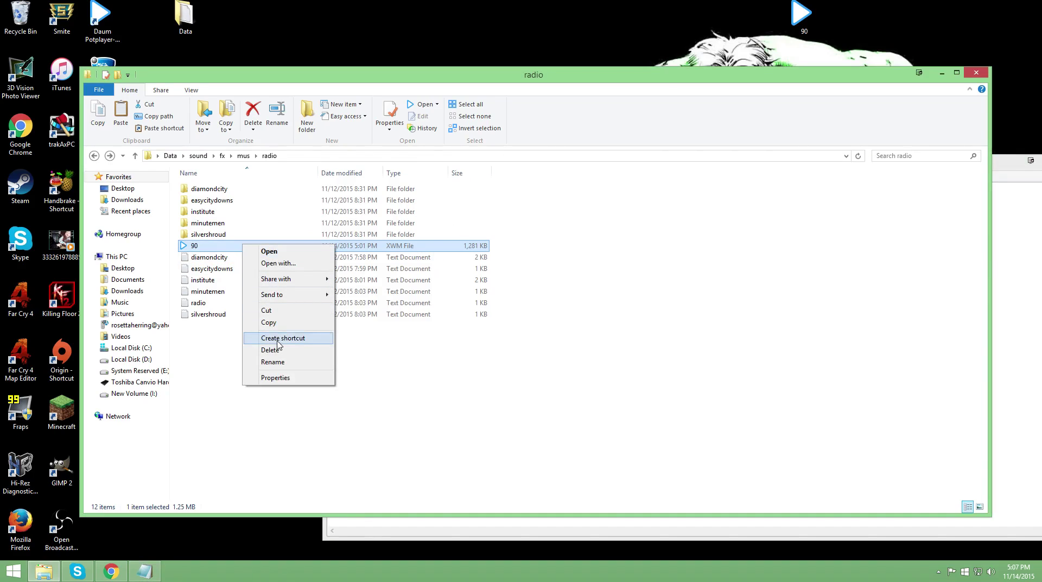
pyautogui.click(285, 324)
pyautogui.click(339, 380)
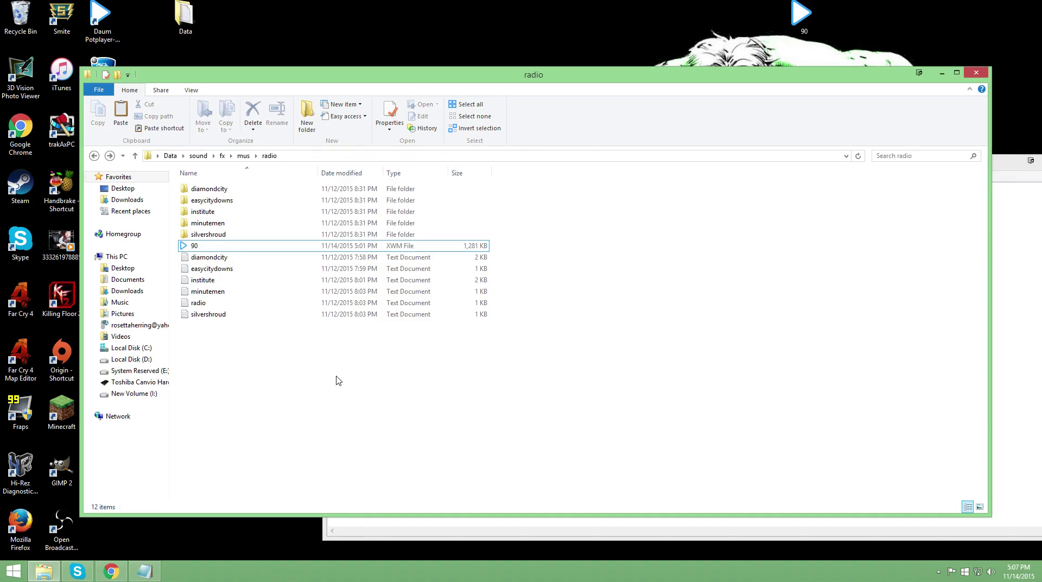
pyautogui.hotkey('ctrl', 'v')
pyautogui.hotkey('ctrl', 'v')
pyautogui.hotkey('ctrl', 'v')
pyautogui.hotkey('ctrl', 'v')
pyautogui.hotkey('ctrl', 'v')
pyautogui.hotkey('ctrl', 'v')
pyautogui.hotkey('ctrl', 'v')
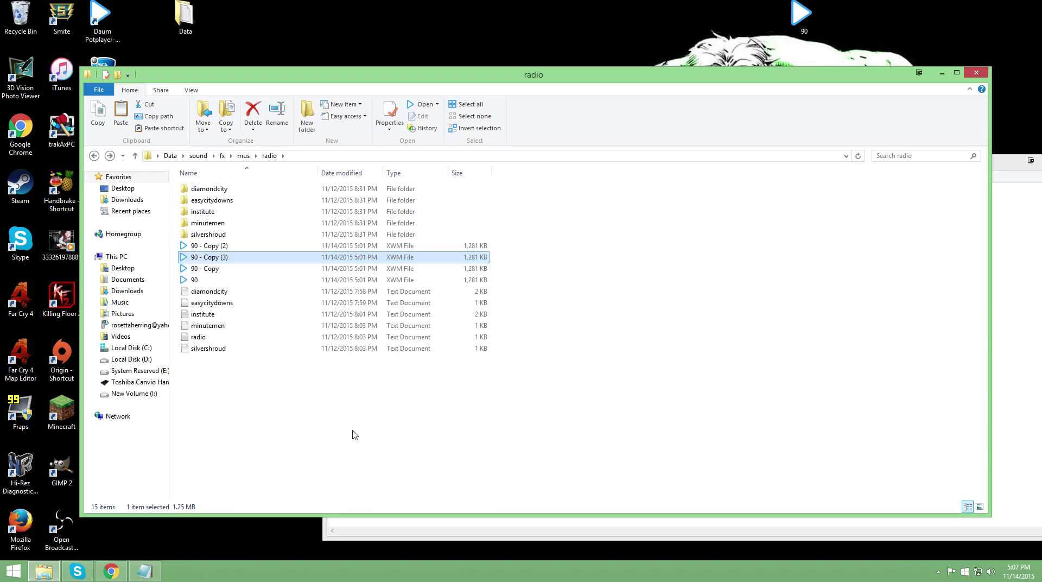
pyautogui.hotkey('ctrl', 'v')
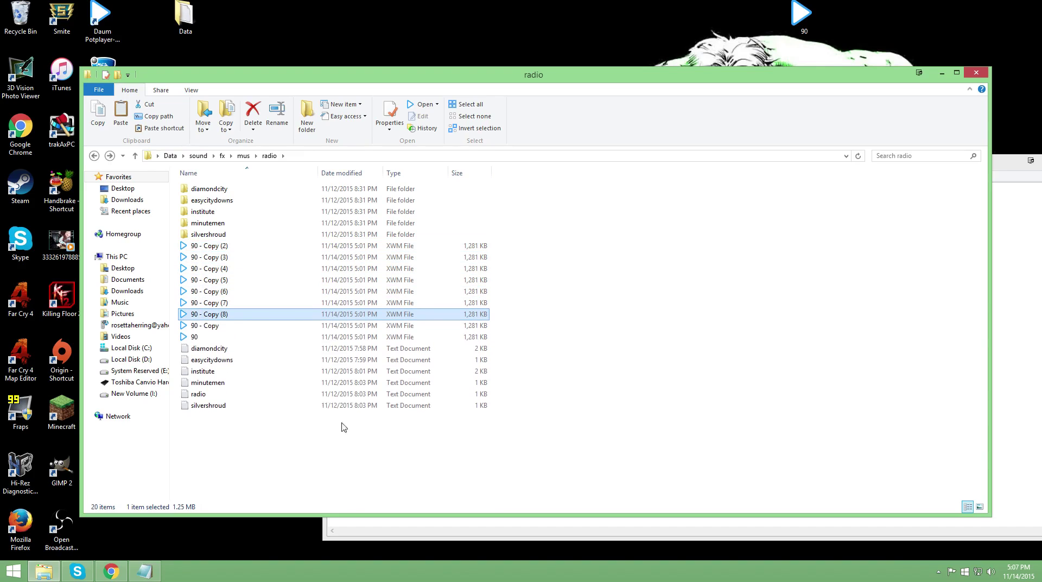
pyautogui.keyDown('shift'); pyautogui.click(200, 340); pyautogui.keyUp('shift')
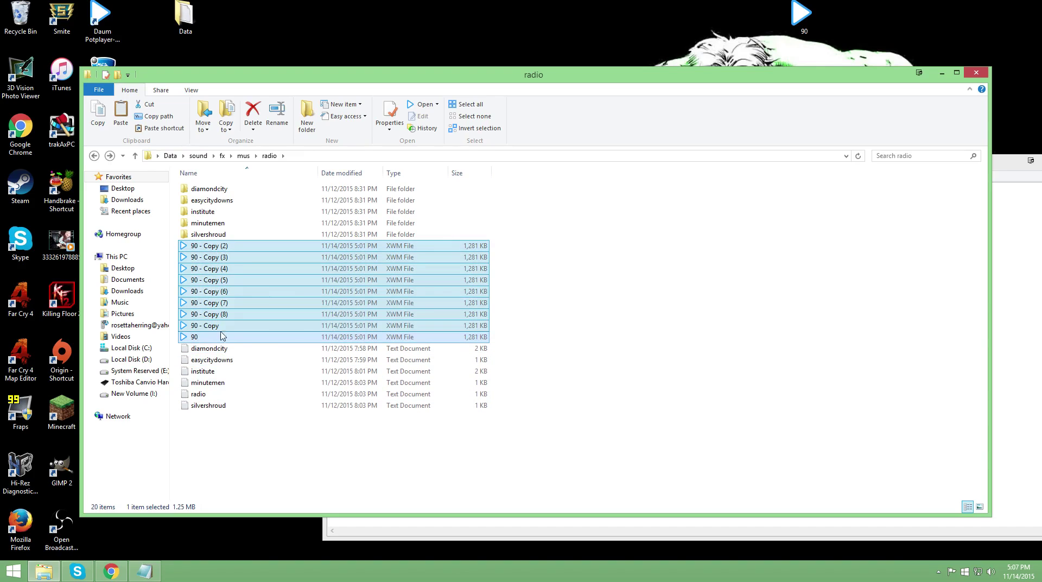
pyautogui.click(878, 375)
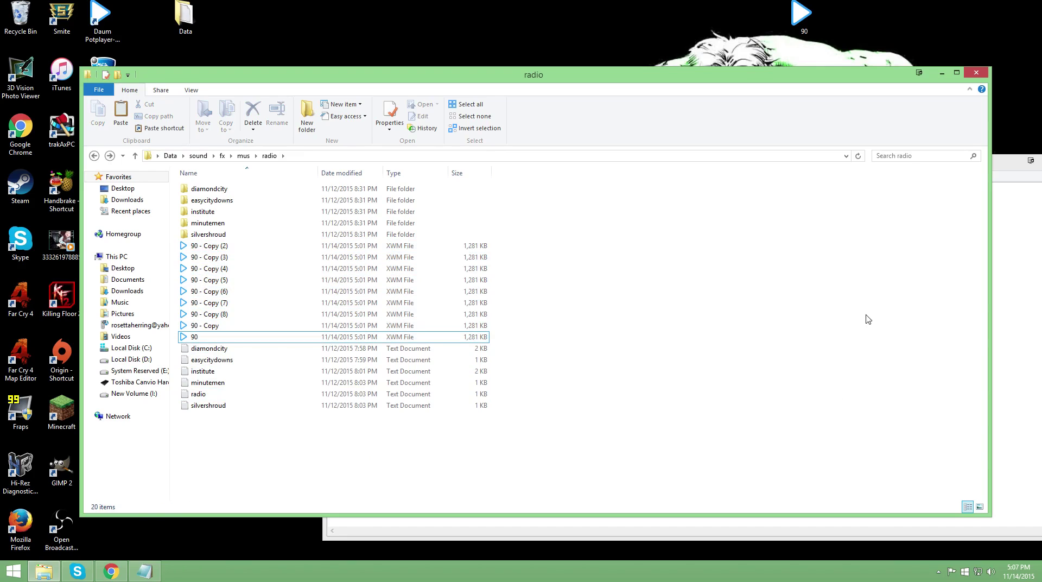
# - Rename the song file 90 - Copy (2) as mus_patriotic_america, copying the name from the radio text document
pyautogui.click(1013, 267)
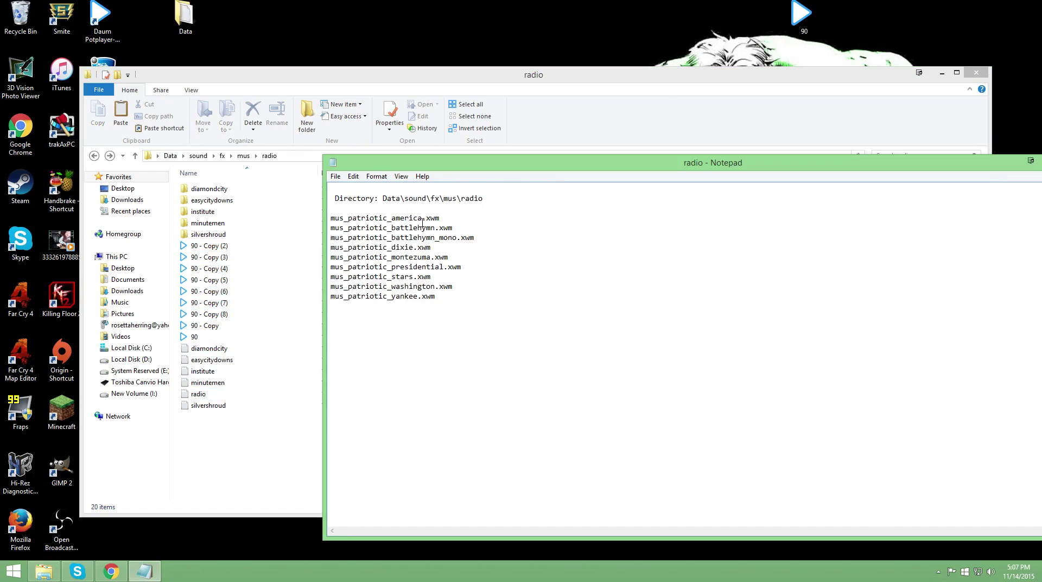
pyautogui.moveTo(421, 218); pyautogui.dragTo(398, 220)
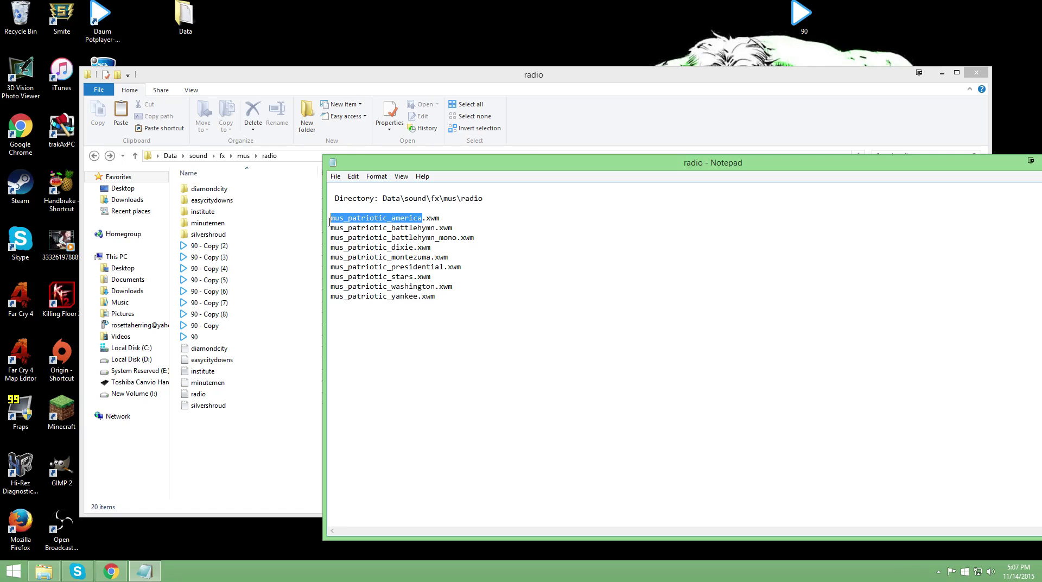
pyautogui.rightClick(220, 249)
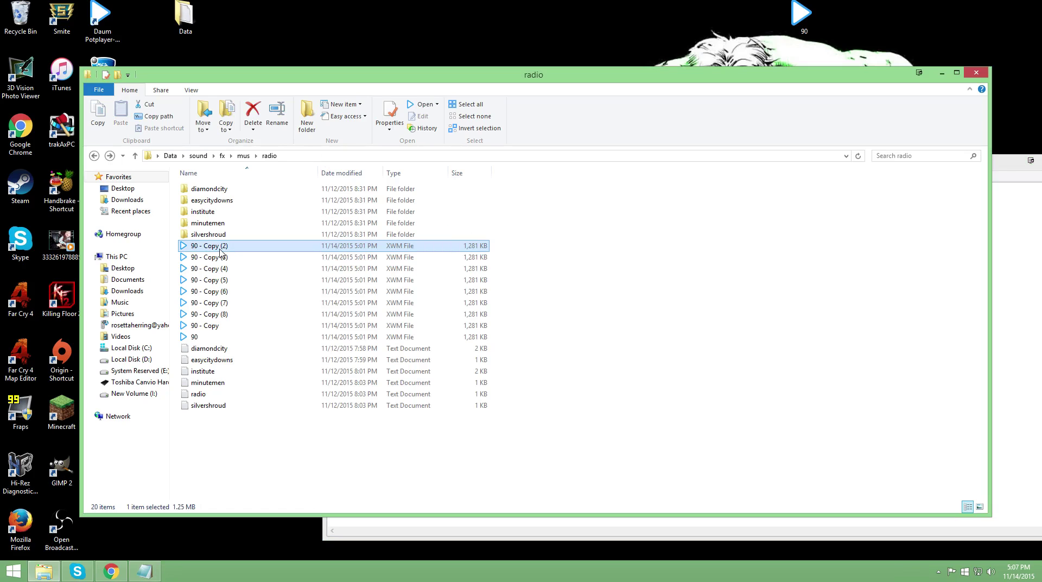
pyautogui.click(249, 365)
pyautogui.hotkey('ctrl', 'v')
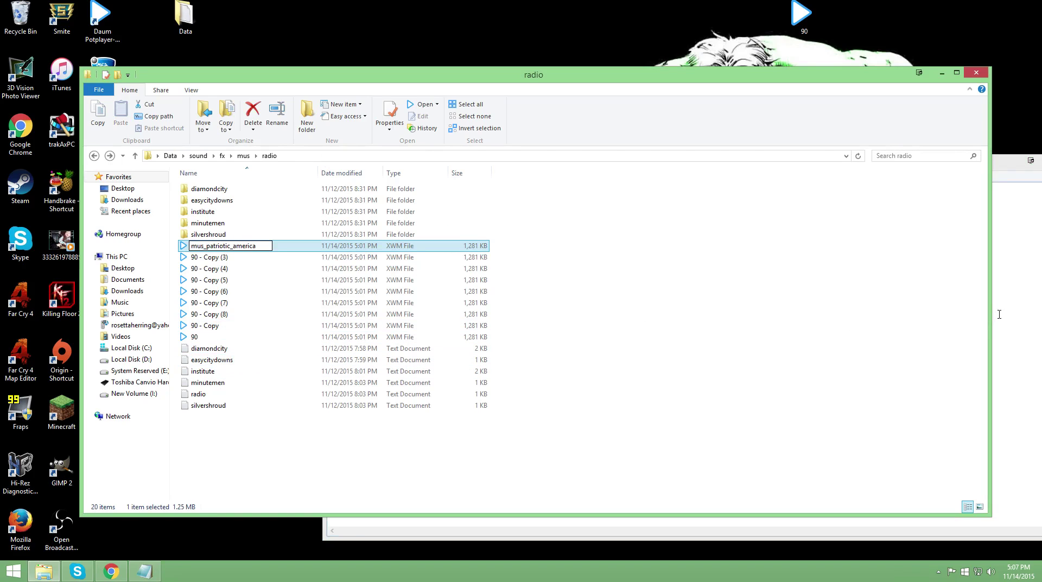
# - Rename the song file 90 - Copy (3) as mus_patriotic_battlehymn, copying the name without its extension from the radio list
pyautogui.click(999, 313)
pyautogui.moveTo(441, 219); pyautogui.dragTo(330, 221)
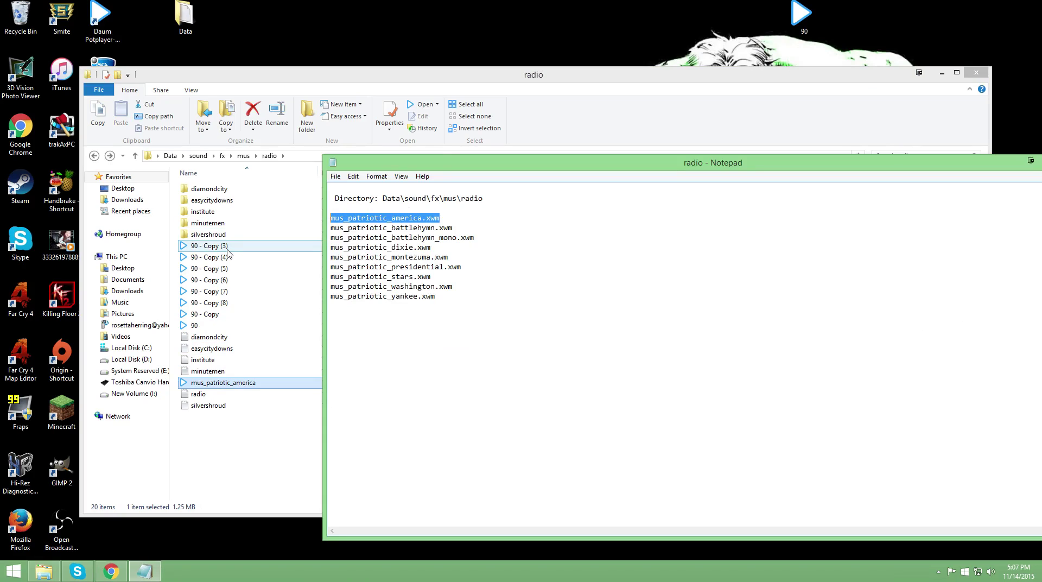
pyautogui.click(455, 286)
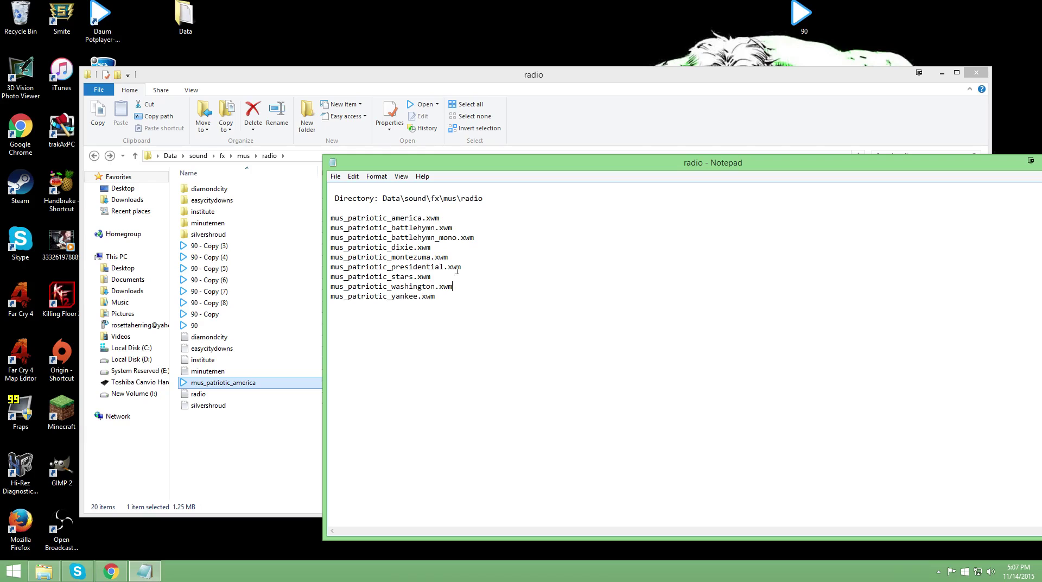
pyautogui.moveTo(435, 227); pyautogui.dragTo(329, 230)
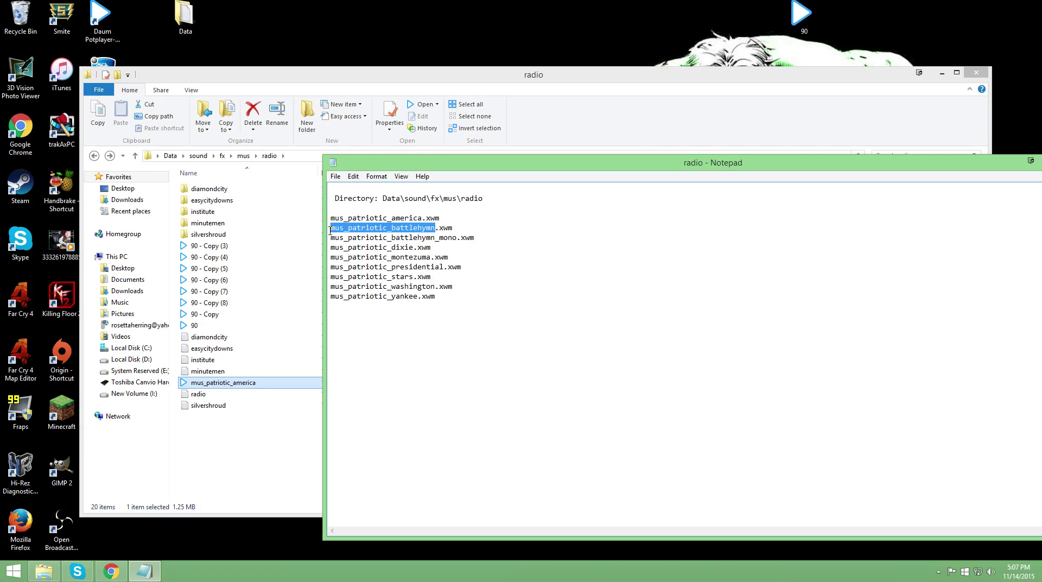
pyautogui.click(206, 246)
pyautogui.rightClick(207, 246)
pyautogui.click(236, 363)
pyautogui.hotkey('ctrl', 'v')
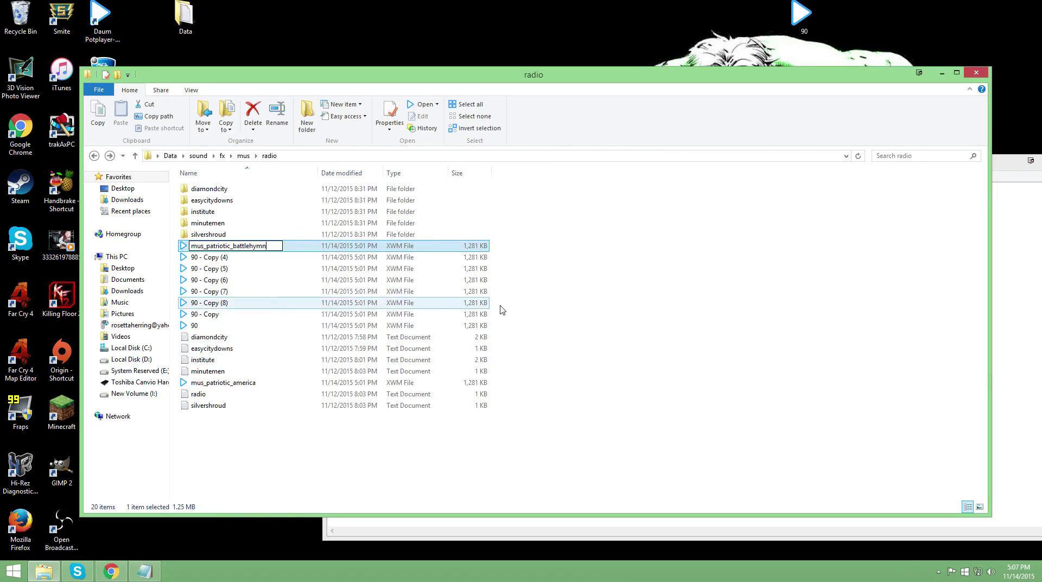
# - Rename the song file 90 - Copy (4) as mus_patriotic_battlehymn_mono, using the name from the radio list
pyautogui.click(1010, 332)
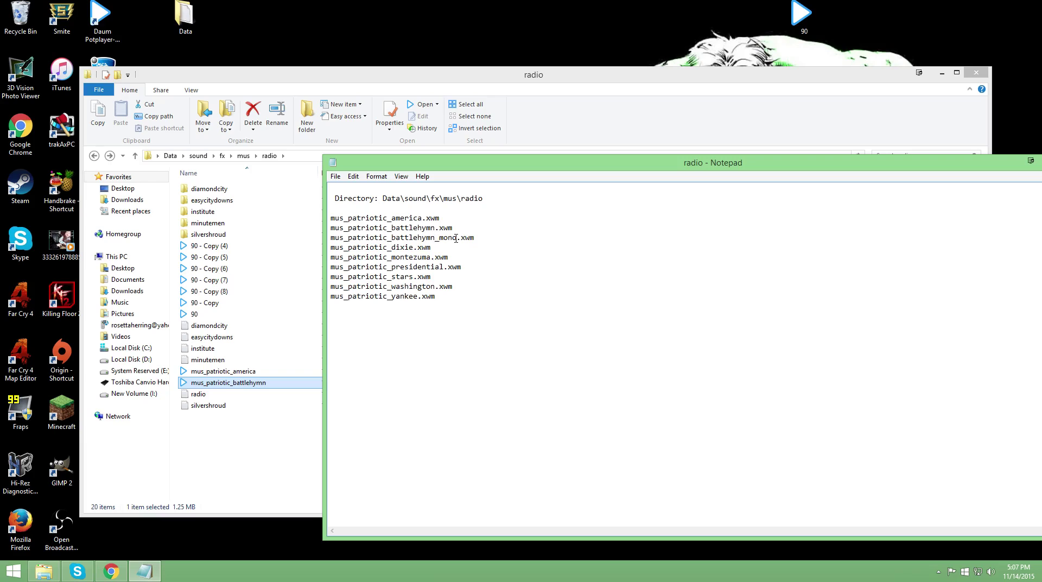
pyautogui.moveTo(457, 238); pyautogui.dragTo(330, 238)
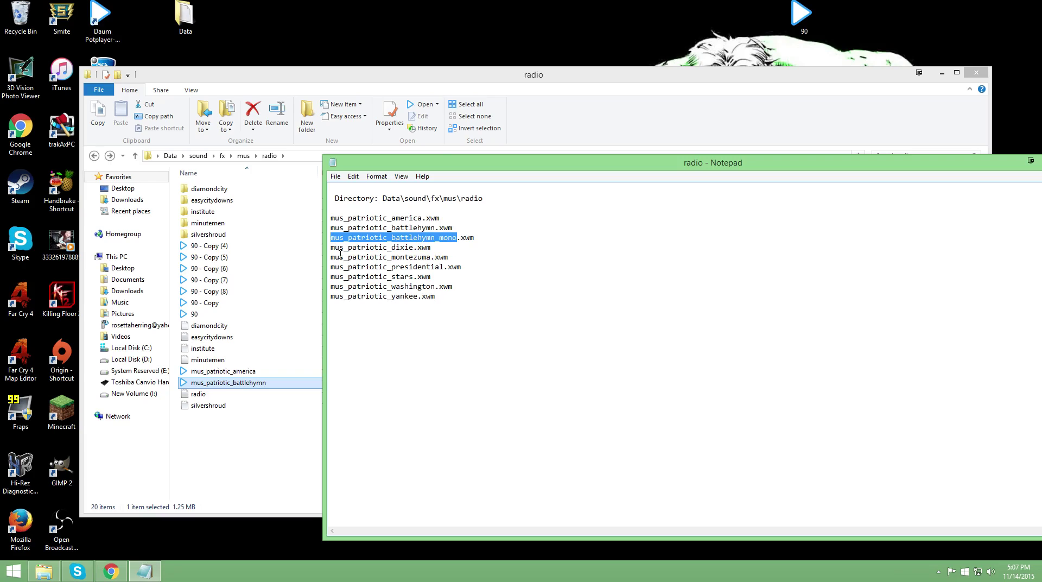
pyautogui.rightClick(230, 247)
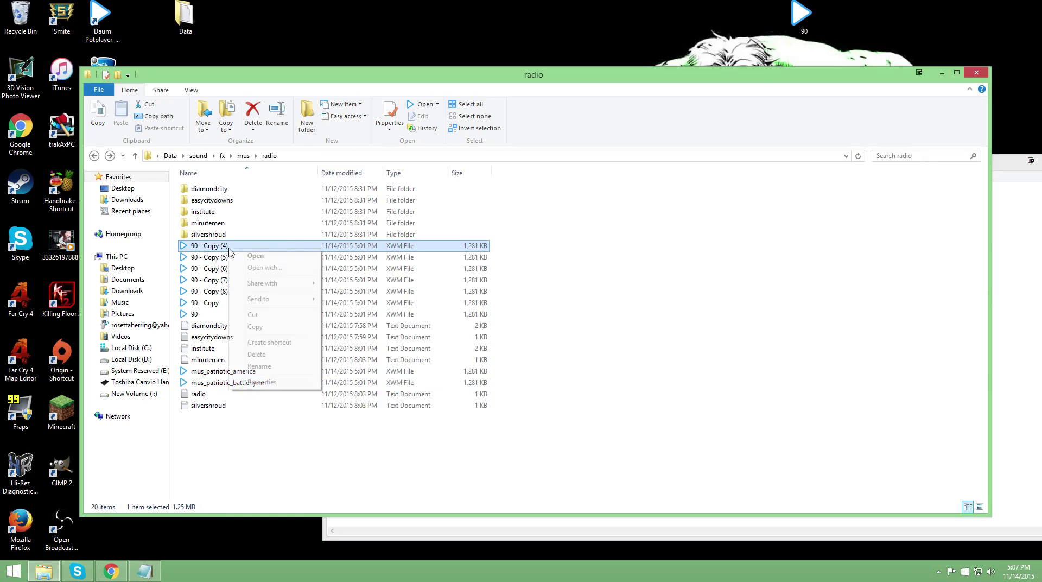
pyautogui.click(259, 367)
pyautogui.hotkey('ctrl', 'v')
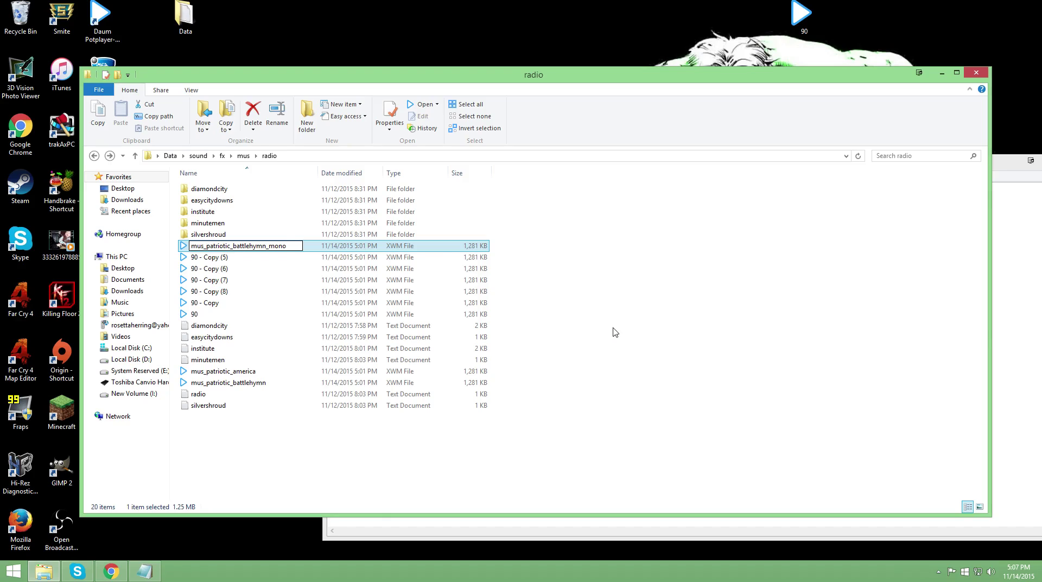
pyautogui.press('Return')
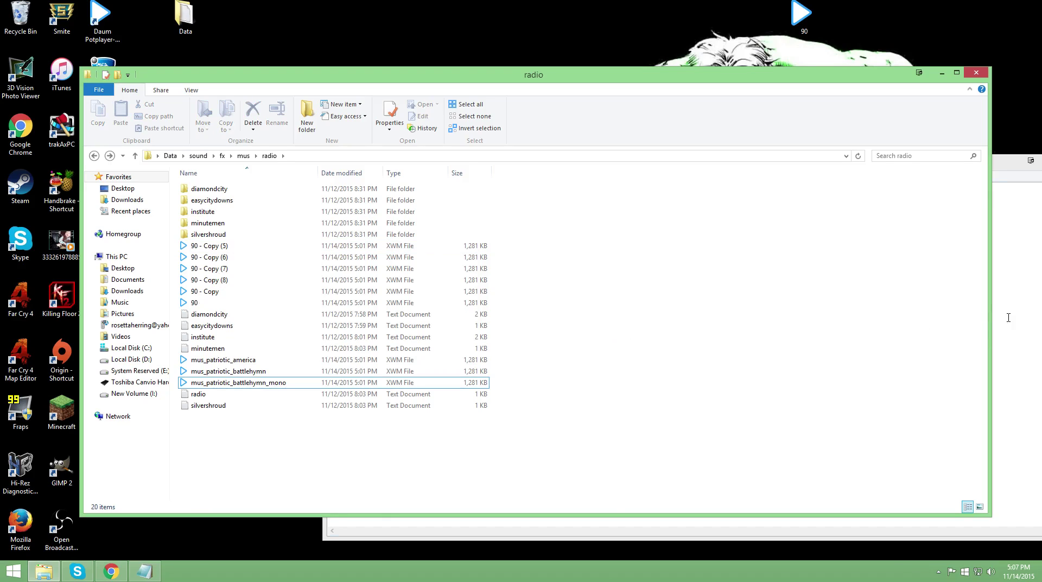
# - Rename the song file 90 - Copy (5) as mus_patriotic_dixie, using the name from the radio list
pyautogui.click(1011, 328)
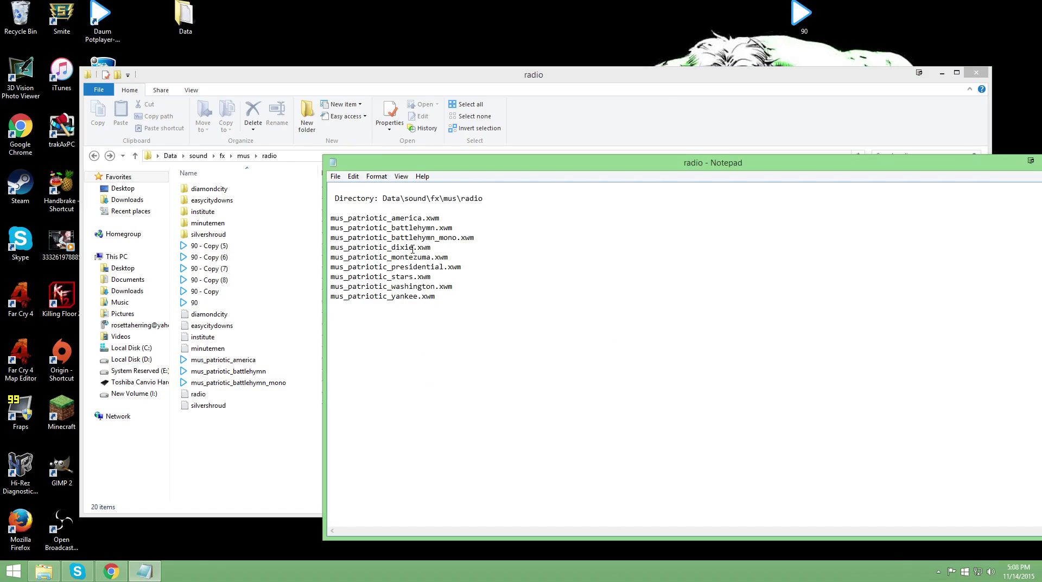
pyautogui.moveTo(414, 248); pyautogui.dragTo(325, 247)
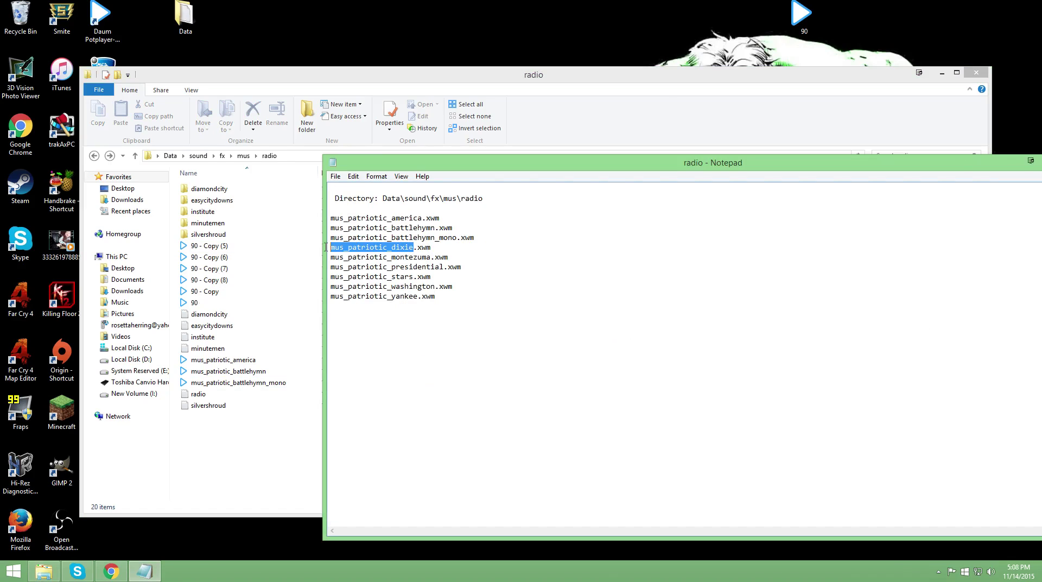
pyautogui.rightClick(224, 246)
pyautogui.click(255, 365)
pyautogui.hotkey('ctrl', 'v')
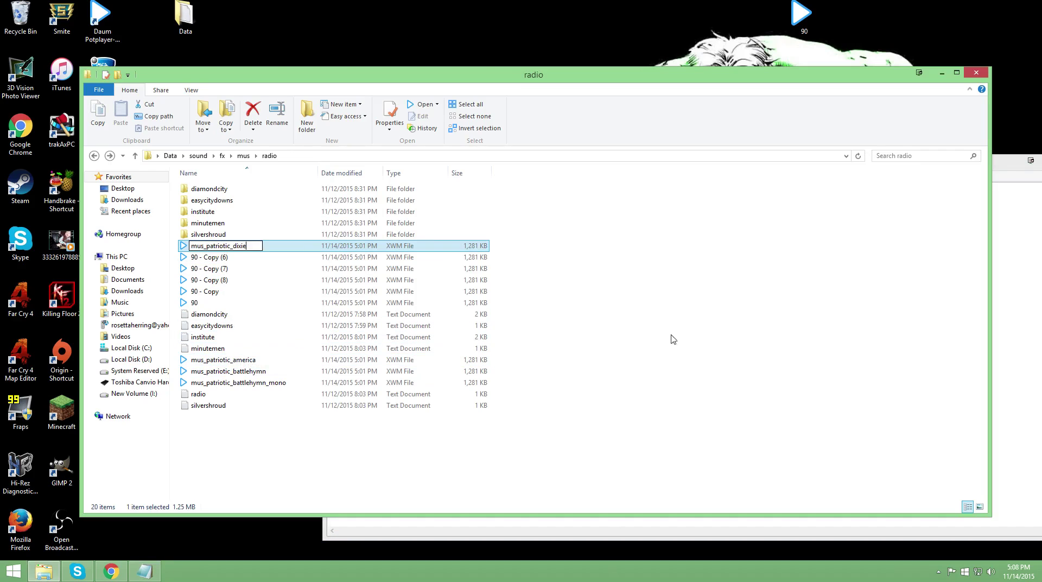
pyautogui.press('Return')
# - Review the full range of mus_patriotic song names in the radio text document
pyautogui.click(1010, 344)
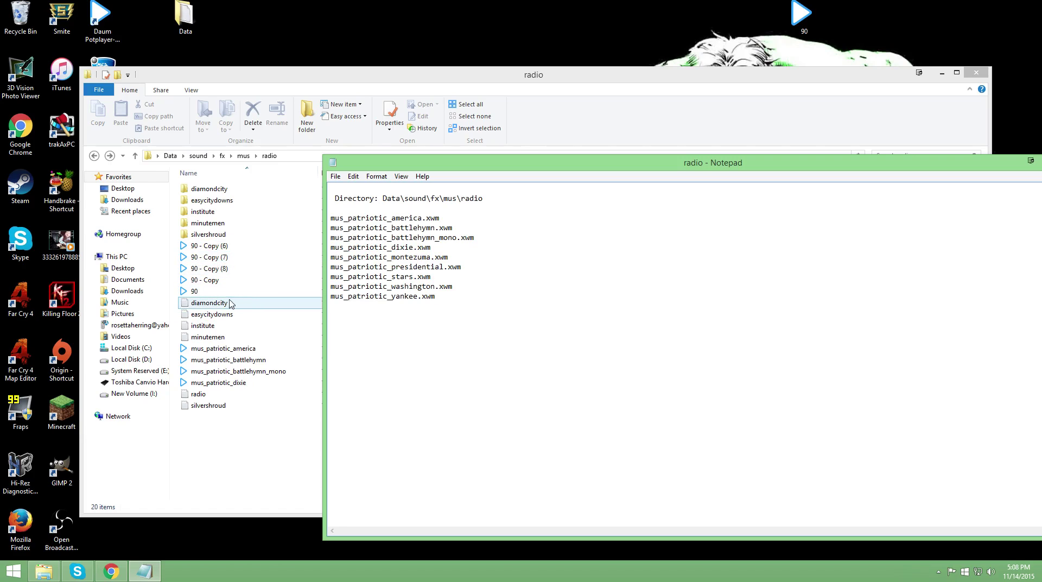
pyautogui.moveTo(379, 296); pyautogui.dragTo(361, 218)
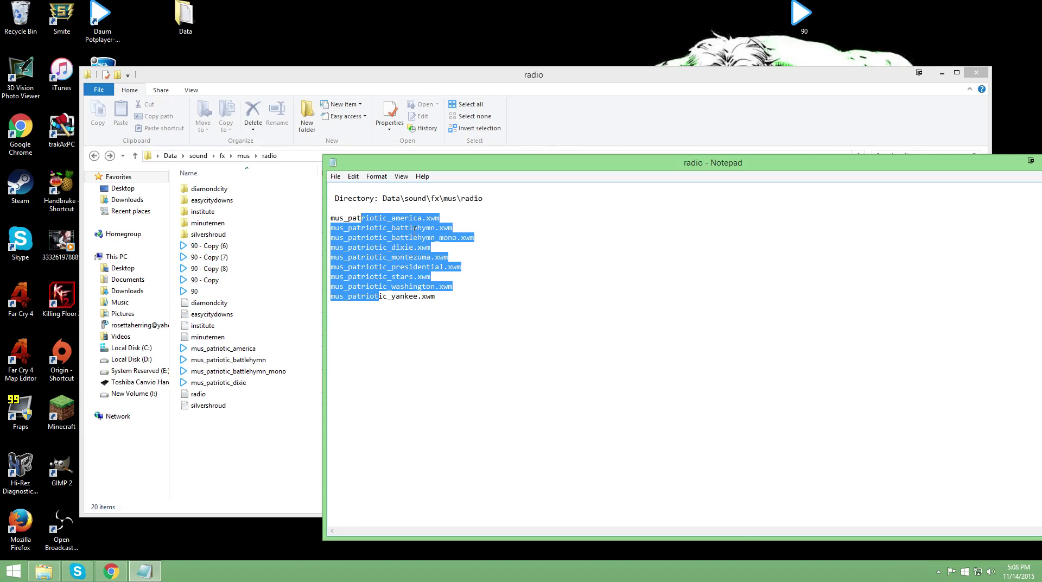
pyautogui.click(517, 320)
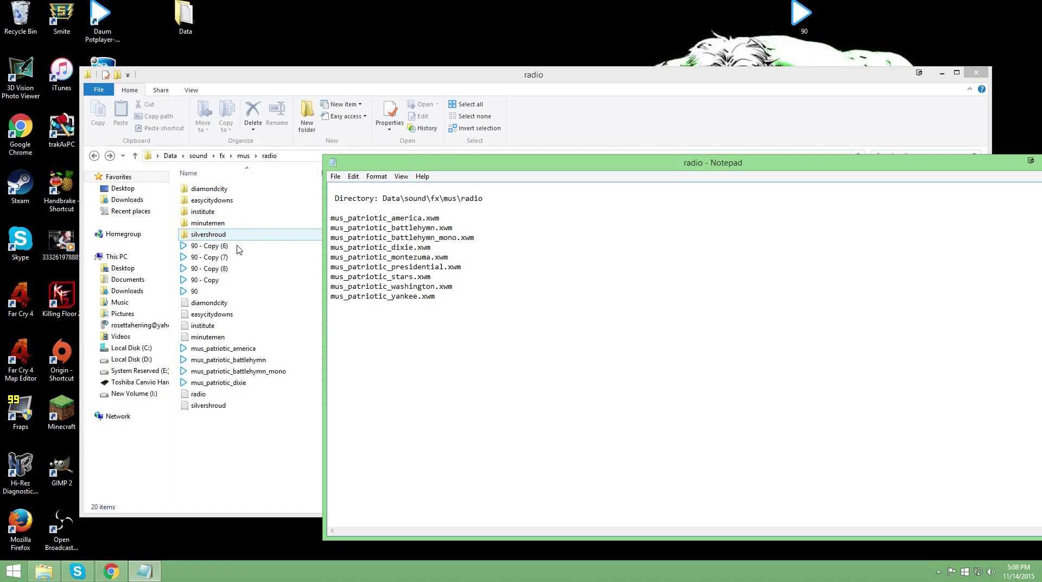
# - Open the diamondcity text document and review its mus_radio_diamond song names from the first entry to the last
pyautogui.doubleClick(239, 308)
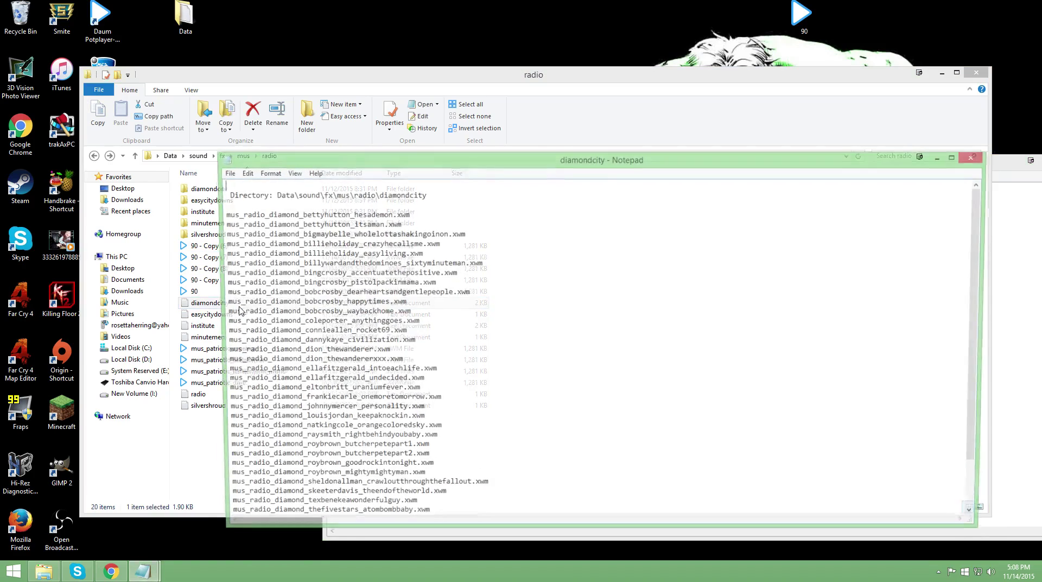
pyautogui.scroll(-2, 398, 303)
pyautogui.scroll(2, 402, 204)
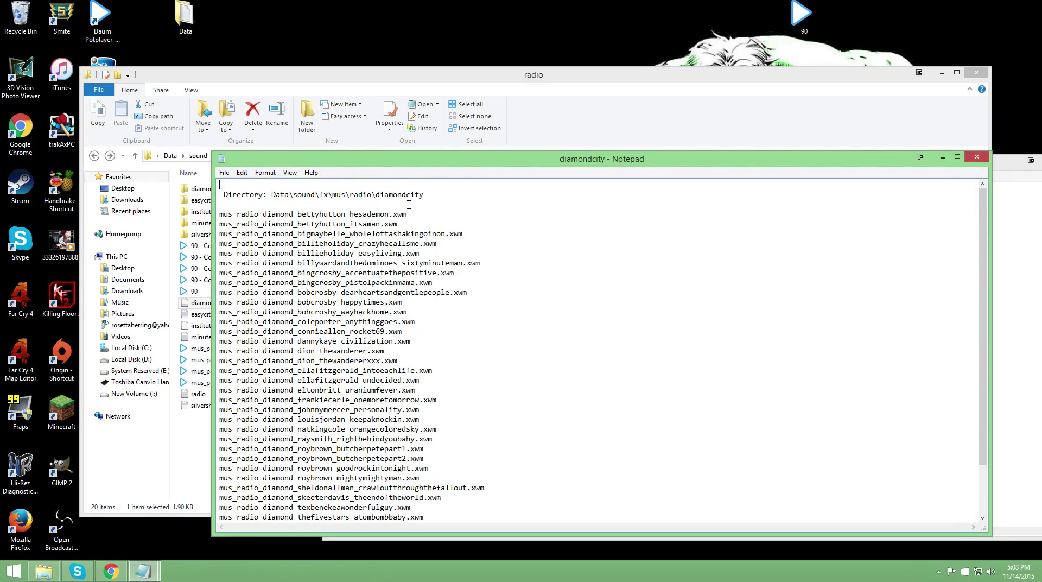
pyautogui.doubleClick(226, 223)
pyautogui.click(226, 220)
pyautogui.moveTo(222, 215); pyautogui.dragTo(357, 554)
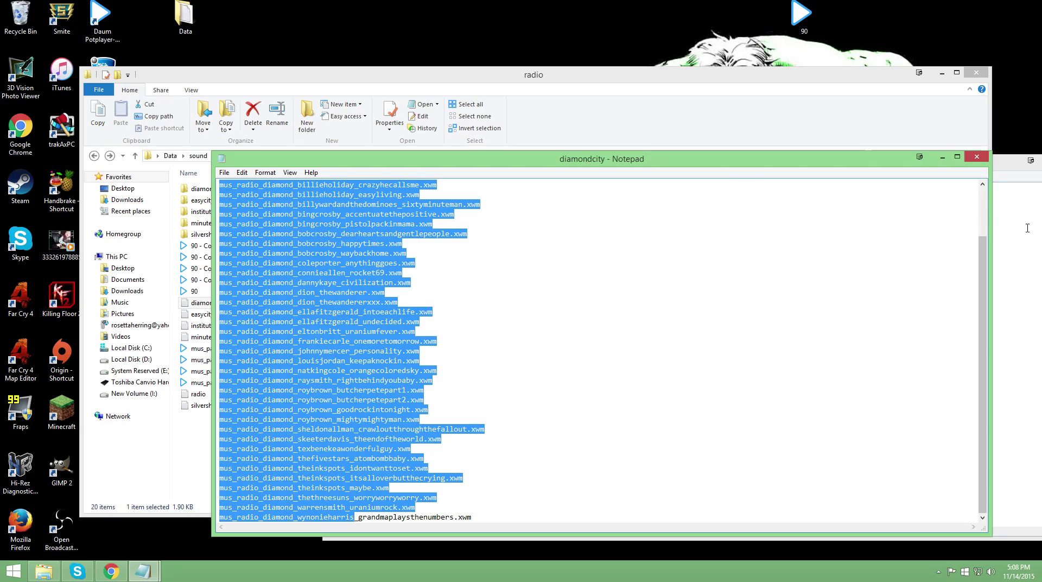
# - Copy the converted song 90 from the desktop into the diamondcity folder
pyautogui.click(674, 74)
pyautogui.rightClick(798, 16)
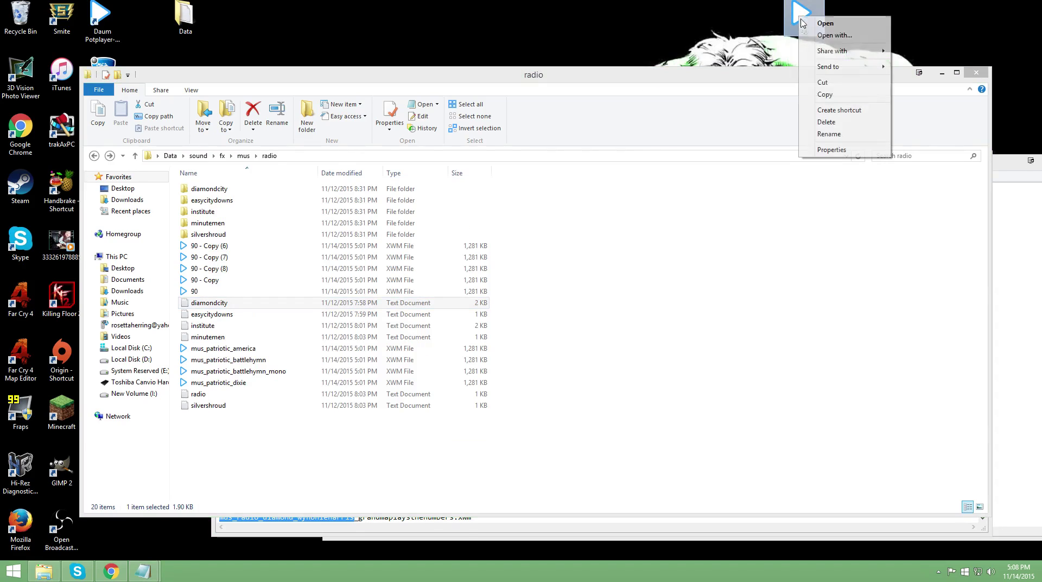
pyautogui.click(824, 95)
pyautogui.doubleClick(252, 189)
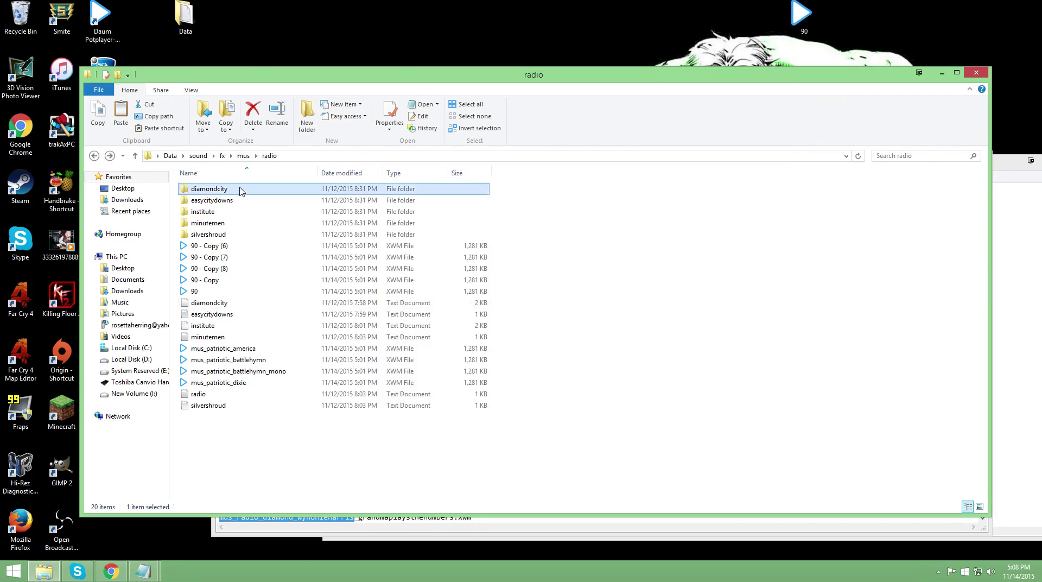
pyautogui.rightClick(250, 201)
pyautogui.click(291, 271)
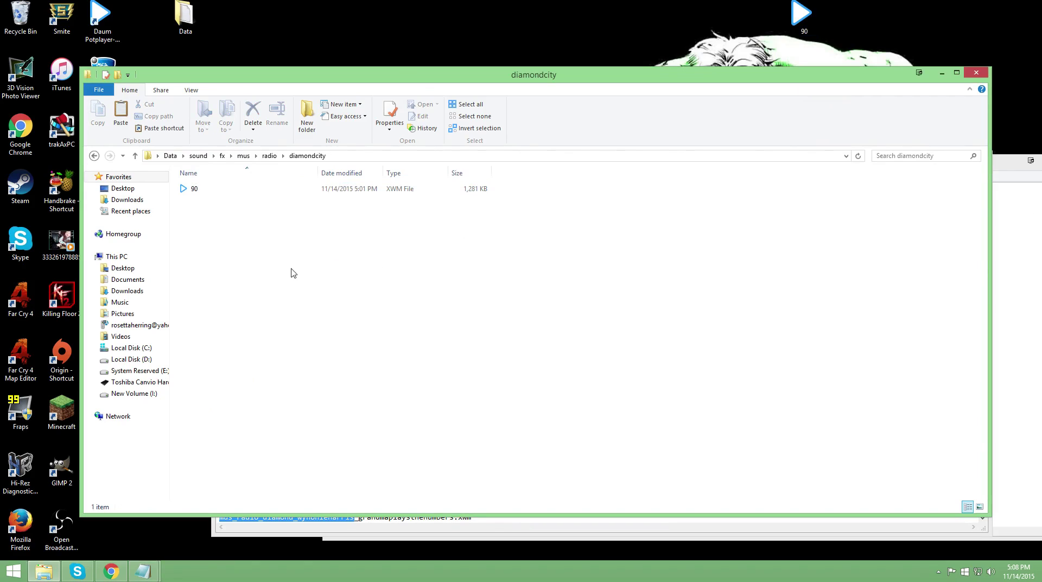
# - Make 37 duplicates of the song file 90 inside the diamondcity folder
pyautogui.rightClick(236, 194)
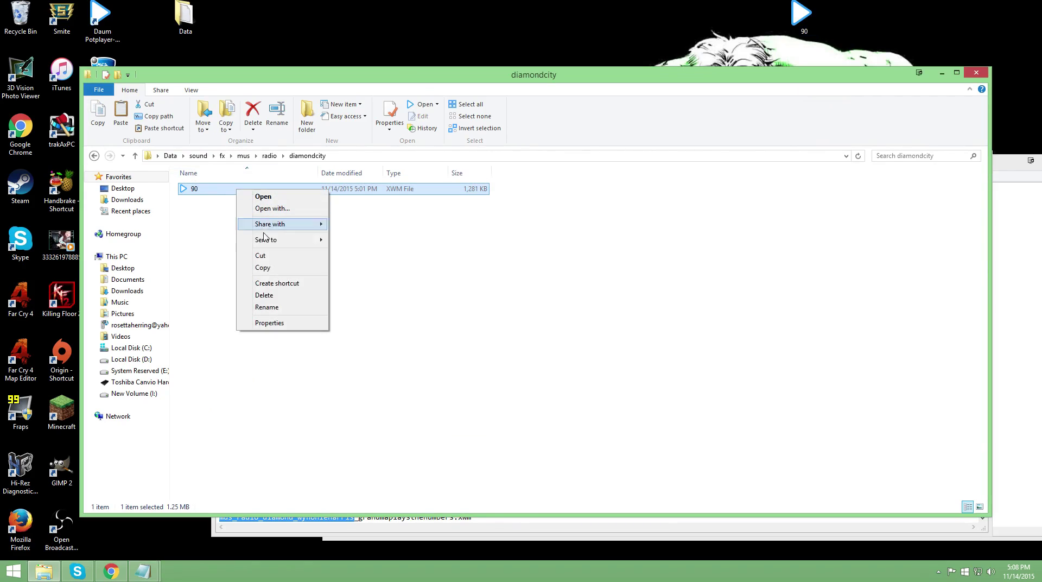
pyautogui.click(282, 267)
pyautogui.hotkey('ctrl', 'v')
pyautogui.hotkey('ctrl', 'v')
pyautogui.hotkey('ctrl', 'v')
pyautogui.hotkey('ctrl', 'v')
pyautogui.hotkey('ctrl', 'v')
pyautogui.hotkey('ctrl', 'v')
pyautogui.hotkey('ctrl', 'v')
pyautogui.hotkey('ctrl', 'v')
pyautogui.hotkey('ctrl', 'v')
pyautogui.hotkey('ctrl', 'v')
pyautogui.hotkey('ctrl', 'v')
pyautogui.hotkey('ctrl', 'v')
pyautogui.hotkey('ctrl', 'v')
pyautogui.hotkey('ctrl', 'v')
pyautogui.hotkey('ctrl', 'v')
pyautogui.hotkey('ctrl', 'v')
pyautogui.hotkey('ctrl', 'v')
pyautogui.hotkey('ctrl', 'v')
pyautogui.hotkey('ctrl', 'v')
pyautogui.hotkey('ctrl', 'v')
pyautogui.hotkey('ctrl', 'v')
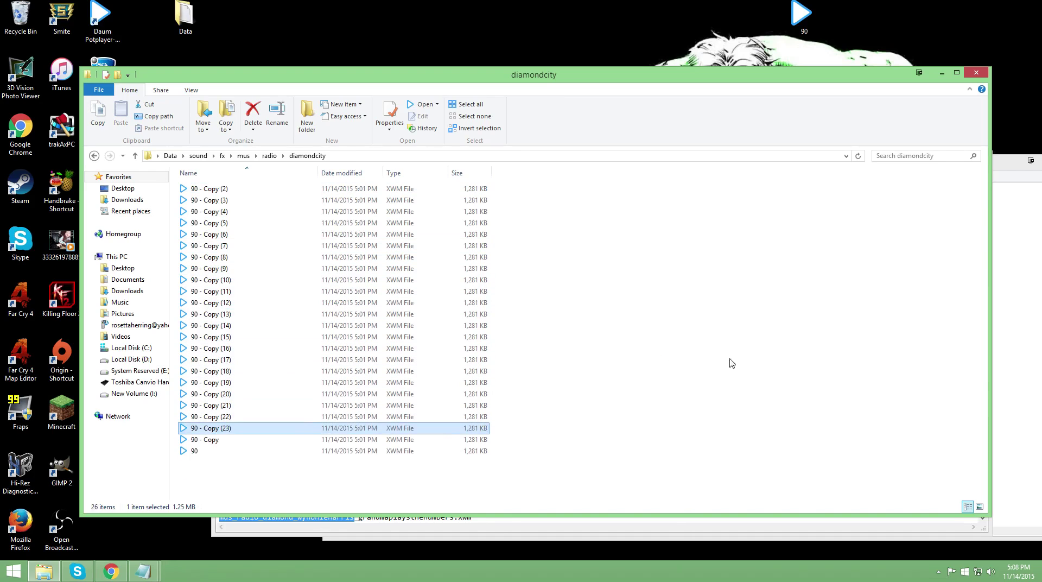
# - Bring up the diamondcity text document, place its window beside the folder's file names and show the start of its song list
pyautogui.hotkey('alt', 'Tab')
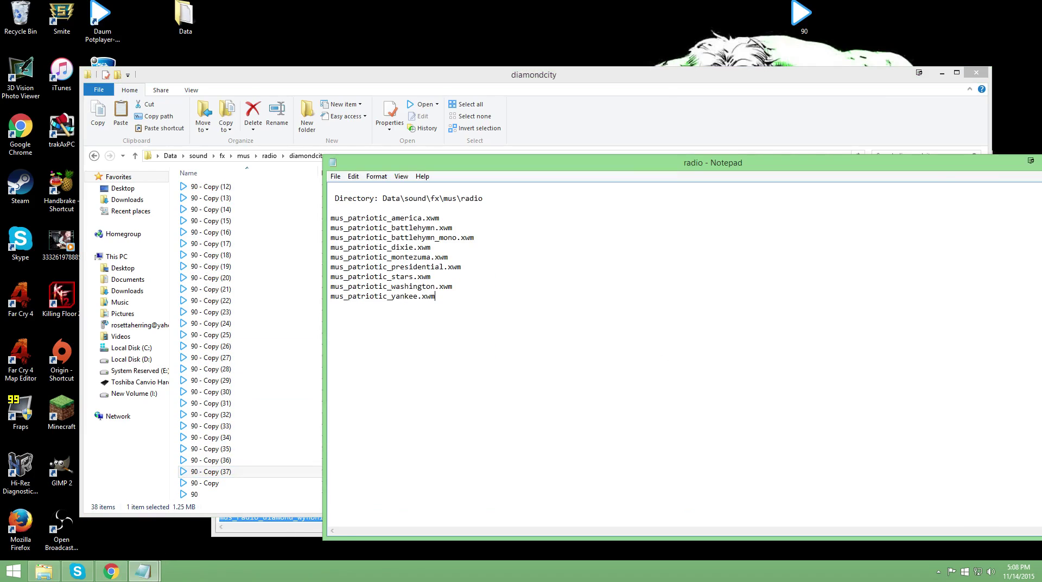
pyautogui.moveTo(142, 570)
pyautogui.click(172, 521)
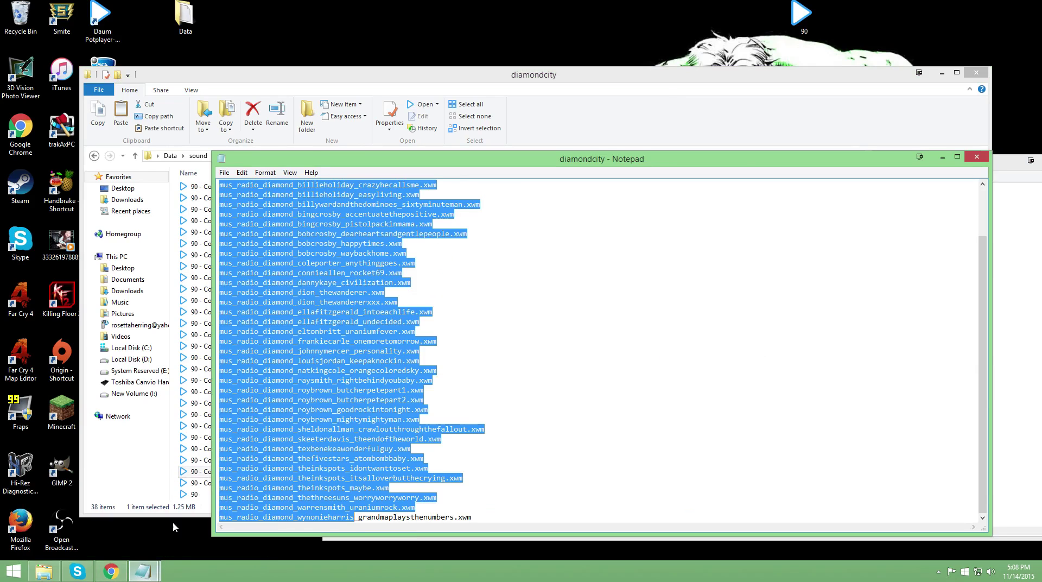
pyautogui.moveTo(545, 168); pyautogui.dragTo(643, 137)
pyautogui.click(618, 214)
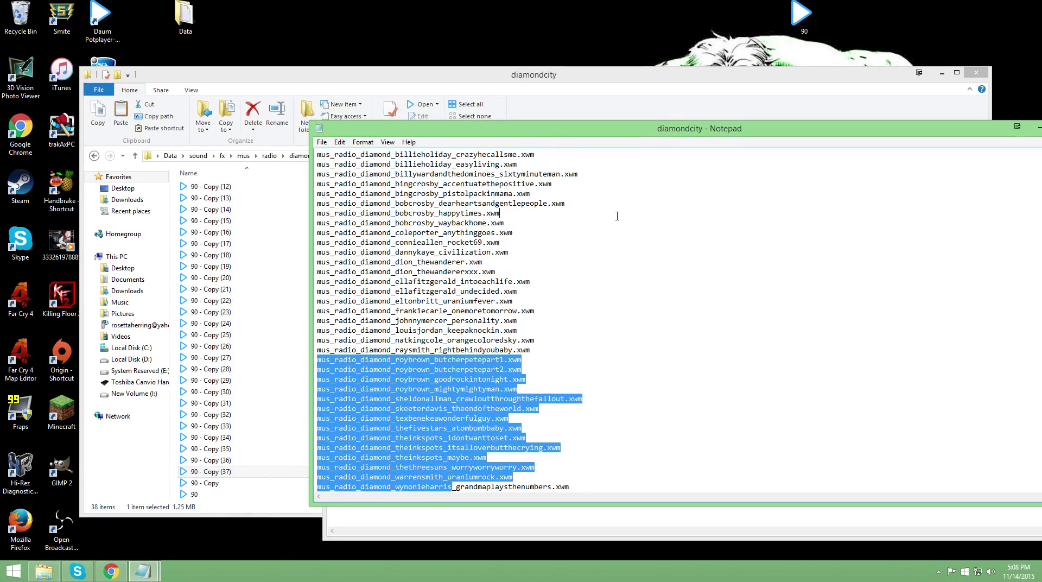
pyautogui.scroll(2, 544, 209)
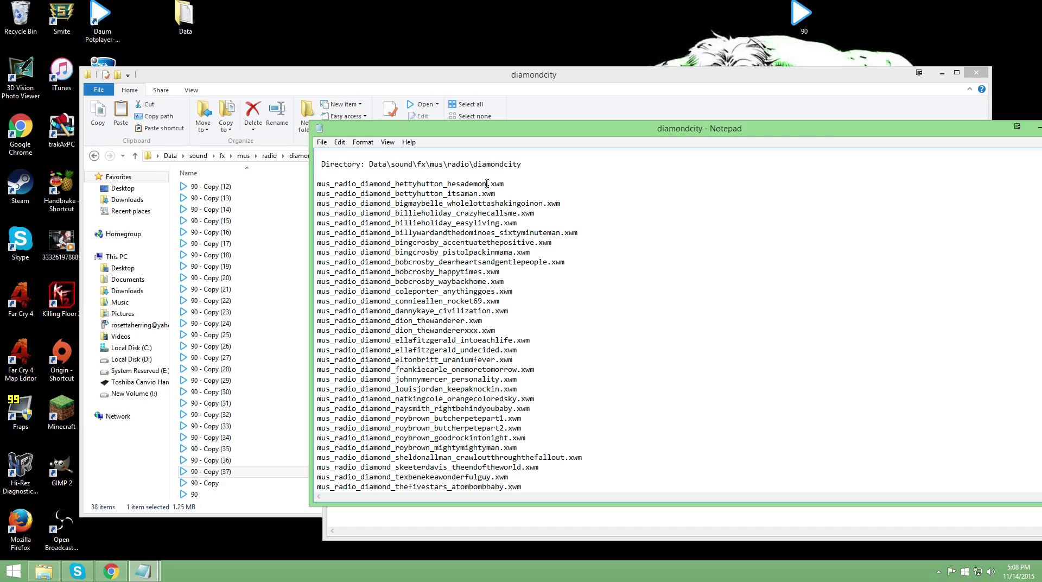
# - Rename the song file 90 - Copy (12) as mus_radio_diamond_bettyhutton_hesademon and return to the diamondcity song list
pyautogui.moveTo(486, 183); pyautogui.dragTo(320, 184)
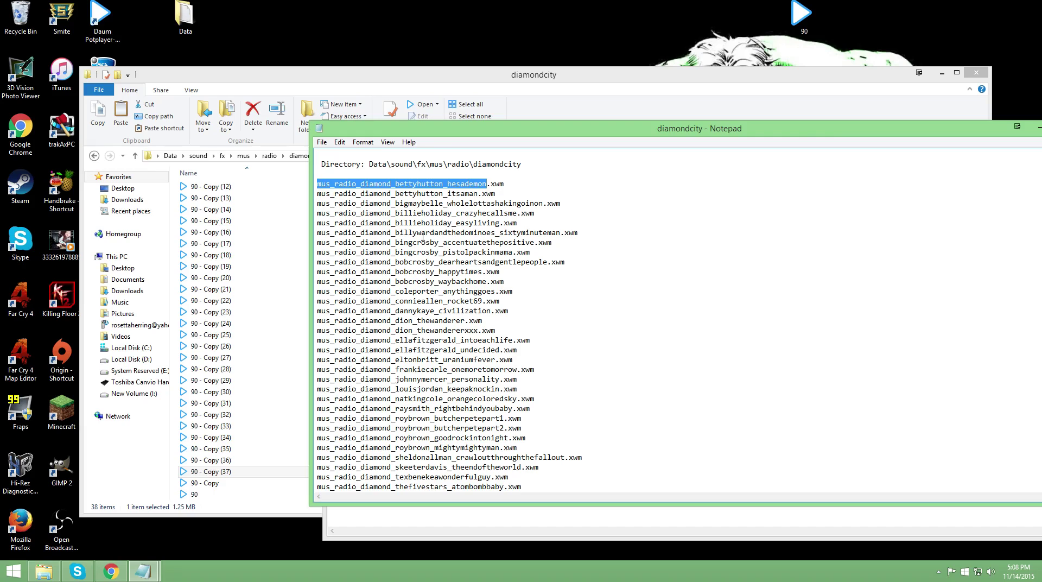
pyautogui.rightClick(231, 186)
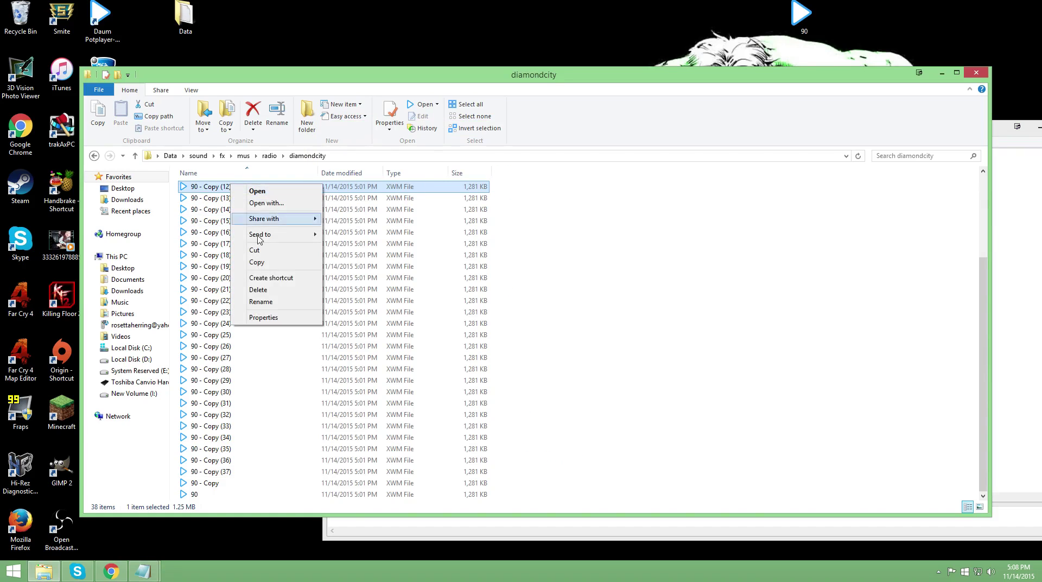
pyautogui.click(277, 300)
pyautogui.hotkey('ctrl', 'v')
pyautogui.press('Return')
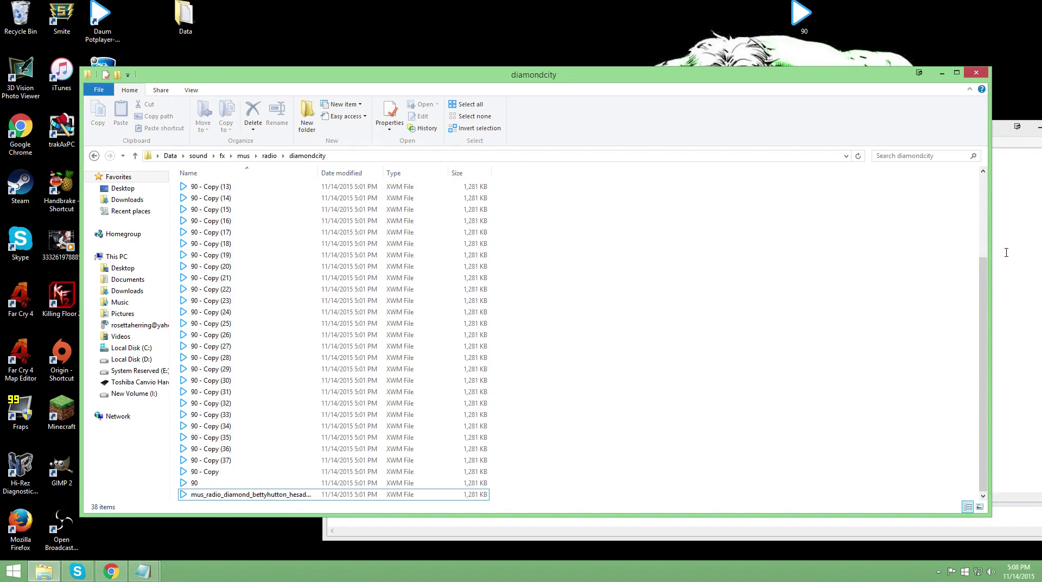
pyautogui.click(1019, 249)
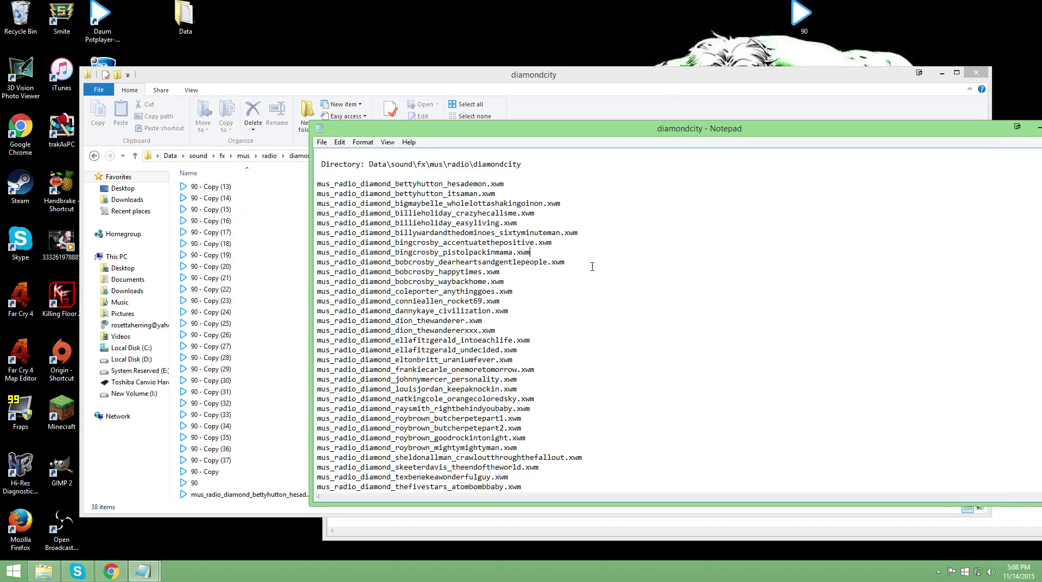
# - Check the easycitydowns folder inside radio and read the song names listed in the easycitydowns text document
pyautogui.click(95, 157)
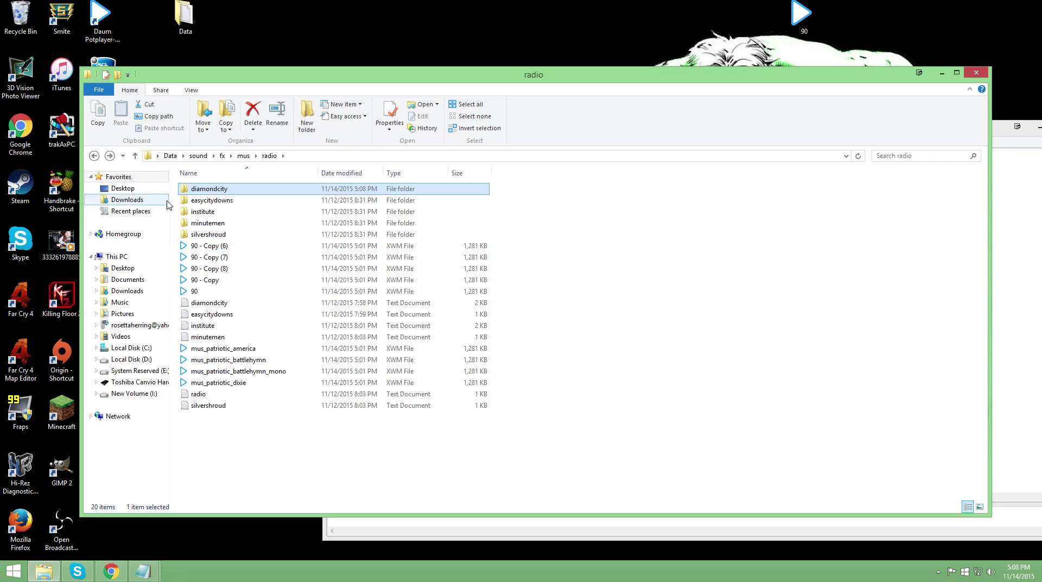
pyautogui.doubleClick(251, 202)
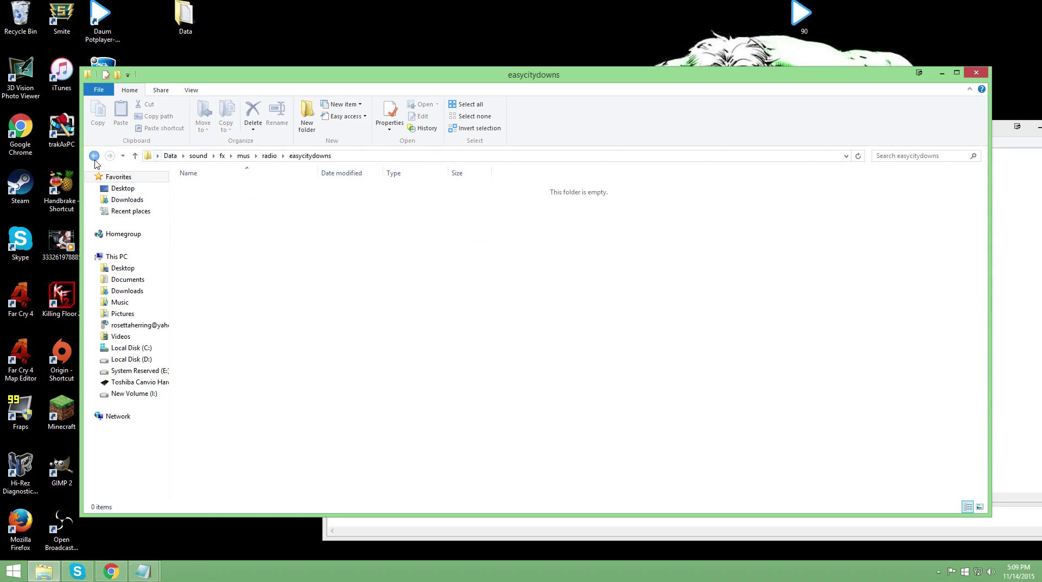
pyautogui.press('BackSpace')
pyautogui.doubleClick(233, 314)
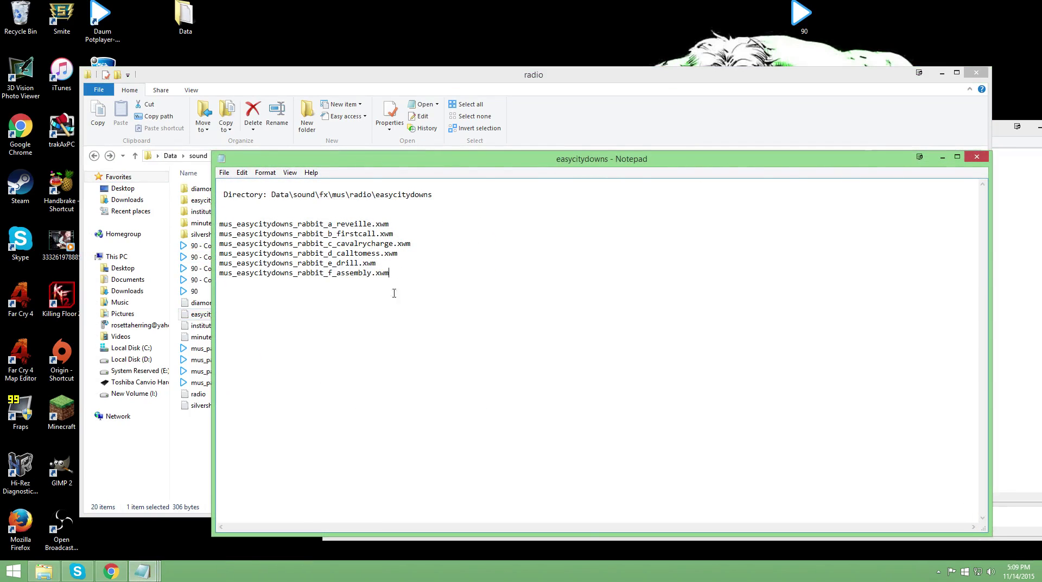
pyautogui.moveTo(394, 293); pyautogui.dragTo(219, 224)
pyautogui.click(208, 223)
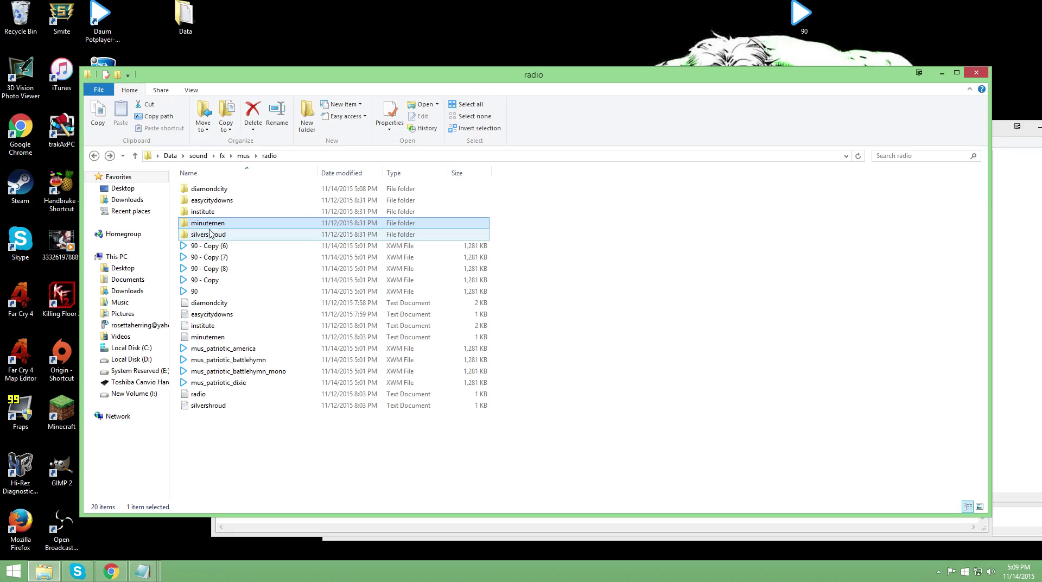
# - Check the minutemen folder and read the song names listed in the minutemen text document
pyautogui.doubleClick(216, 225)
pyautogui.click(94, 156)
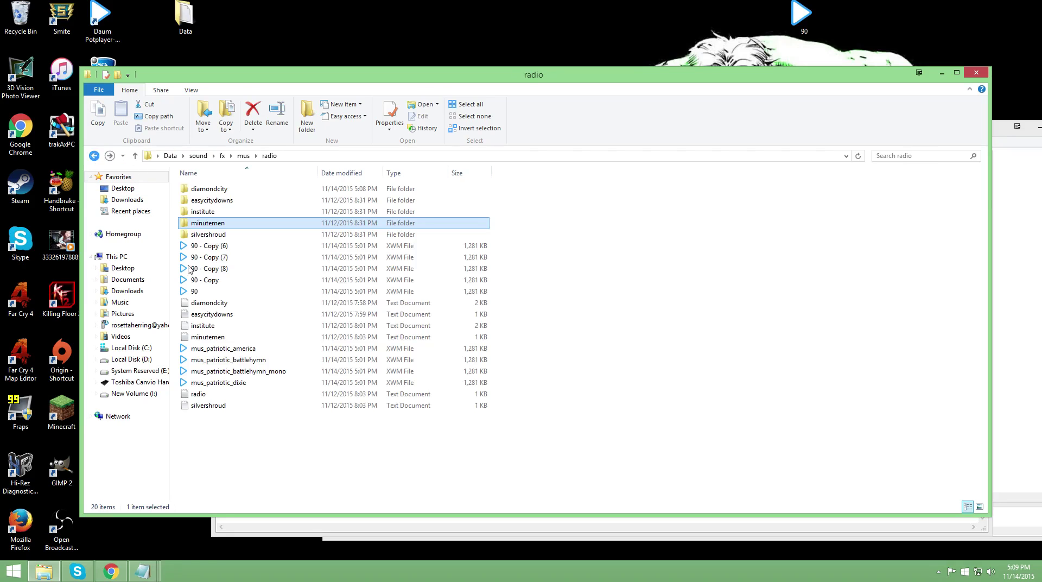
pyautogui.click(230, 337)
pyautogui.doubleClick(231, 337)
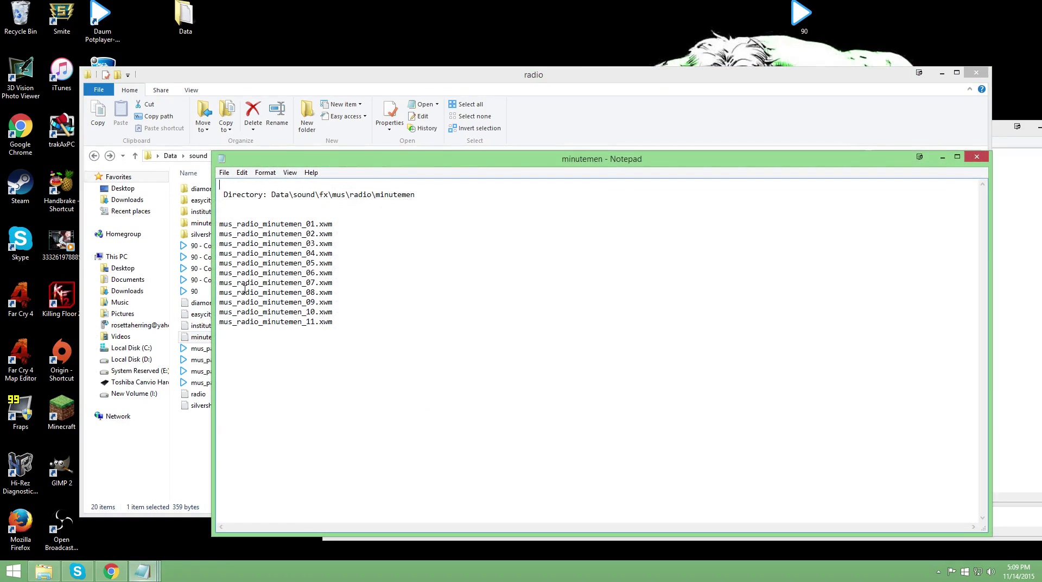
pyautogui.click(979, 158)
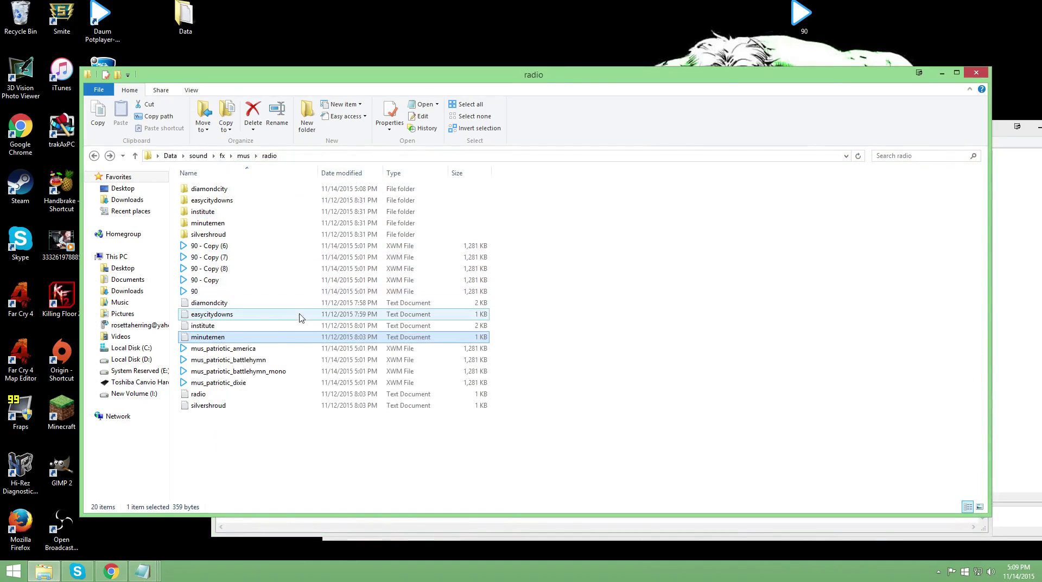
# - Read the song names in the institute text document and look into the minutemen folder once more
pyautogui.doubleClick(262, 327)
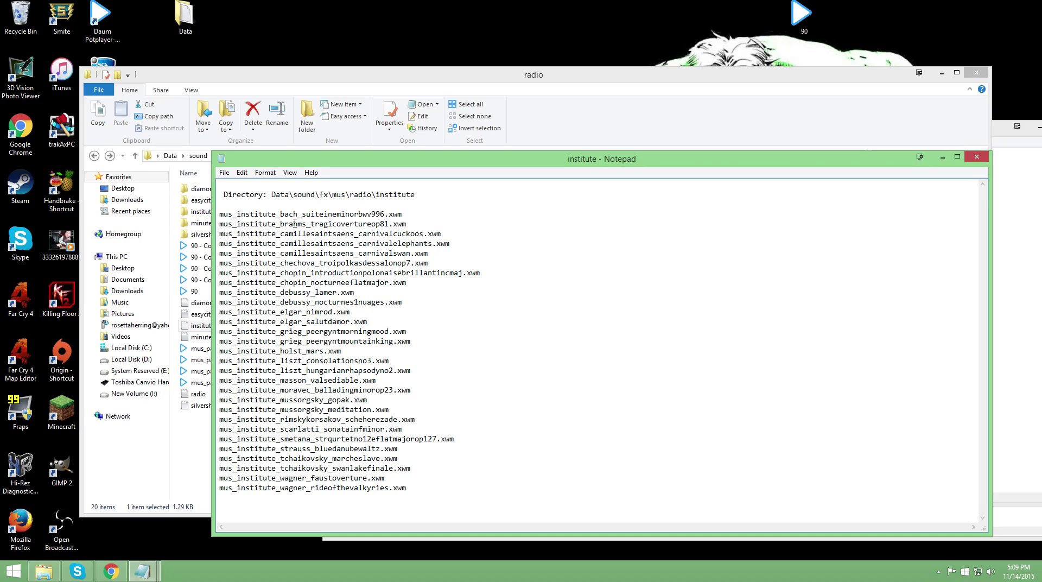
pyautogui.click(973, 155)
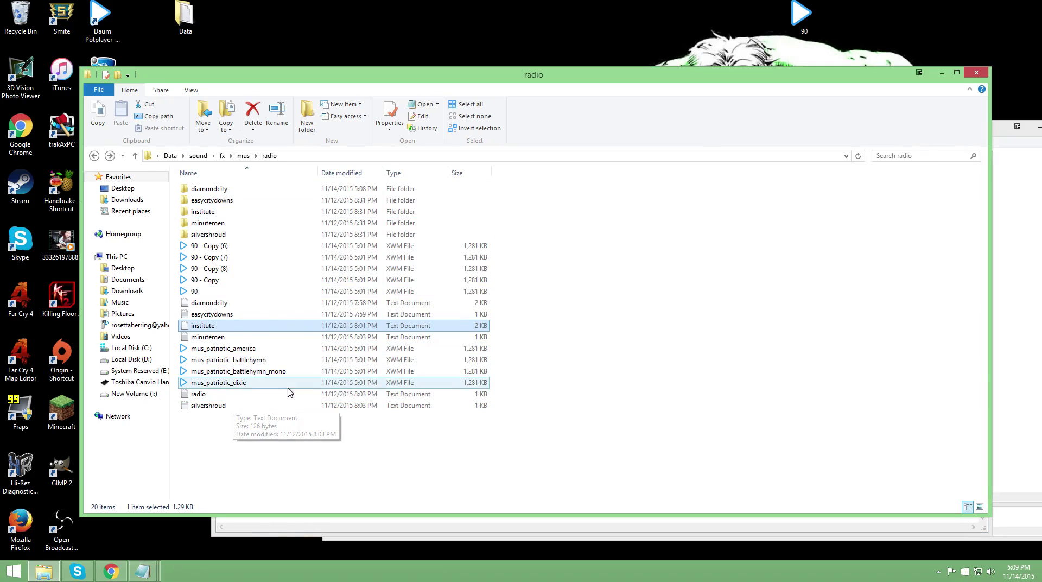
pyautogui.doubleClick(218, 225)
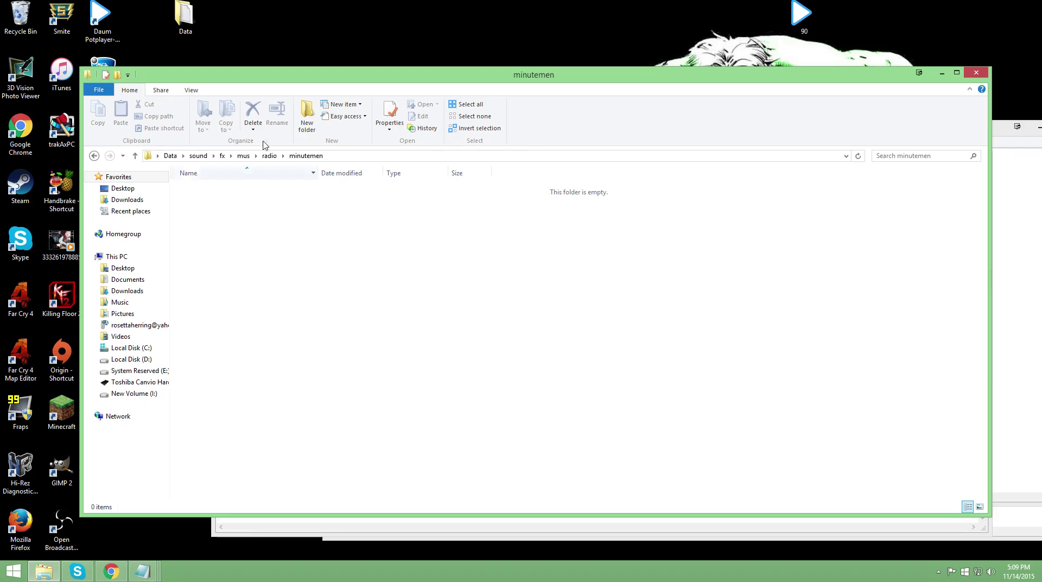
pyautogui.click(802, 17)
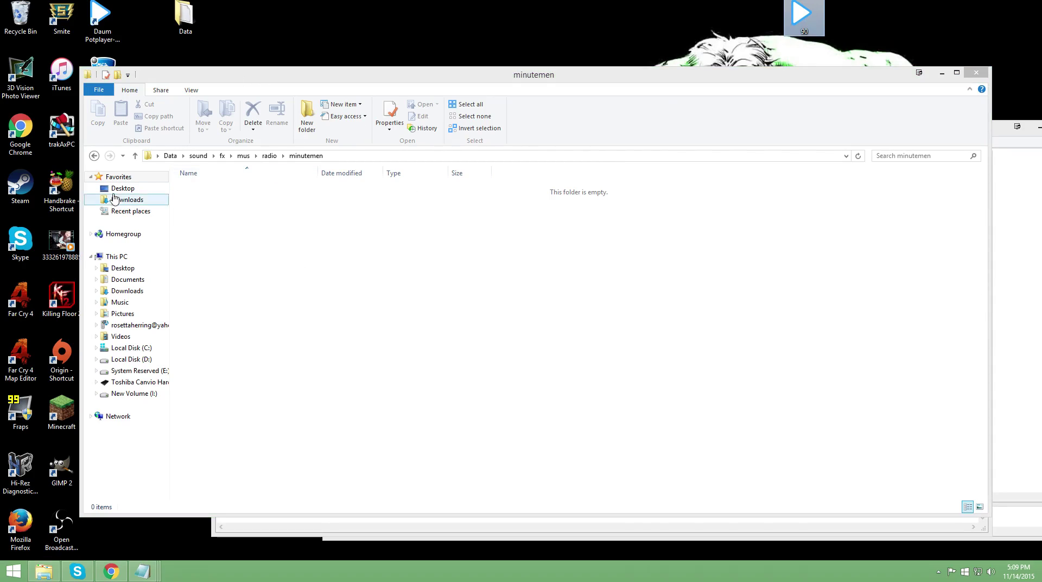
pyautogui.click(94, 156)
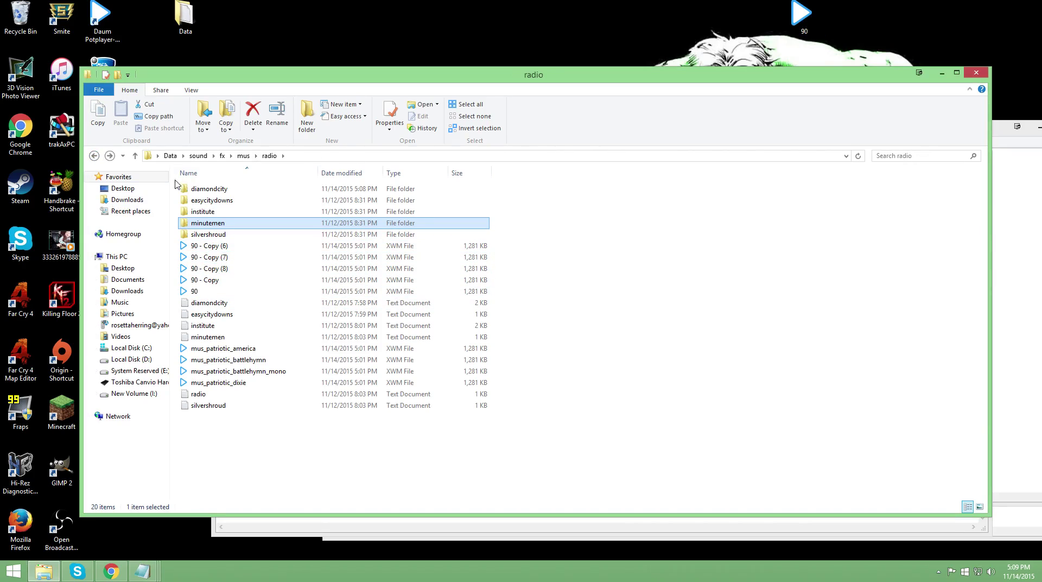
# - Go back up to the mod's Data folder, copy its sound folder and clear the folder window from the desktop
pyautogui.click(94, 156)
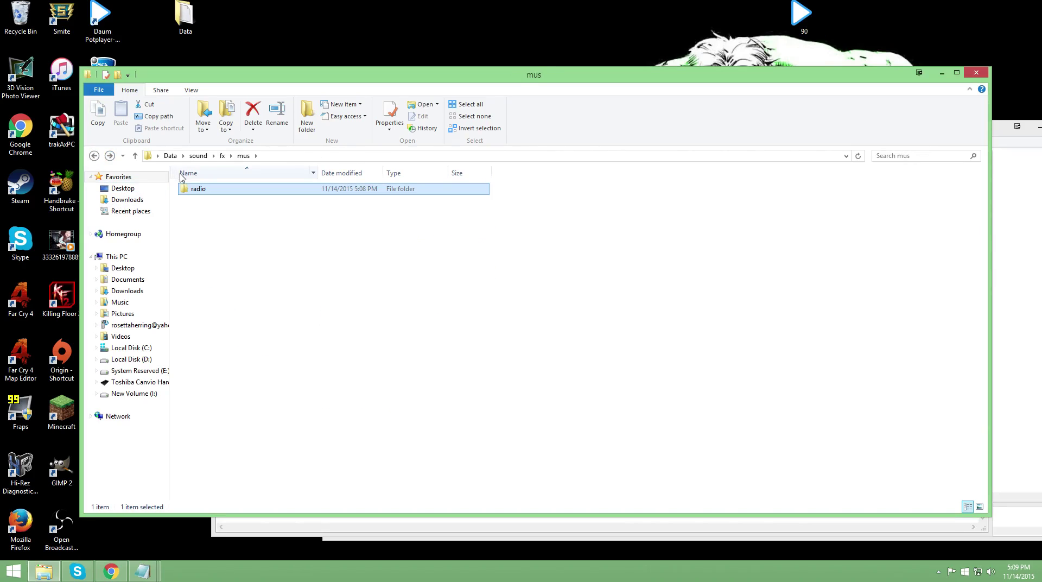
pyautogui.click(94, 155)
pyautogui.click(94, 155)
pyautogui.click(93, 158)
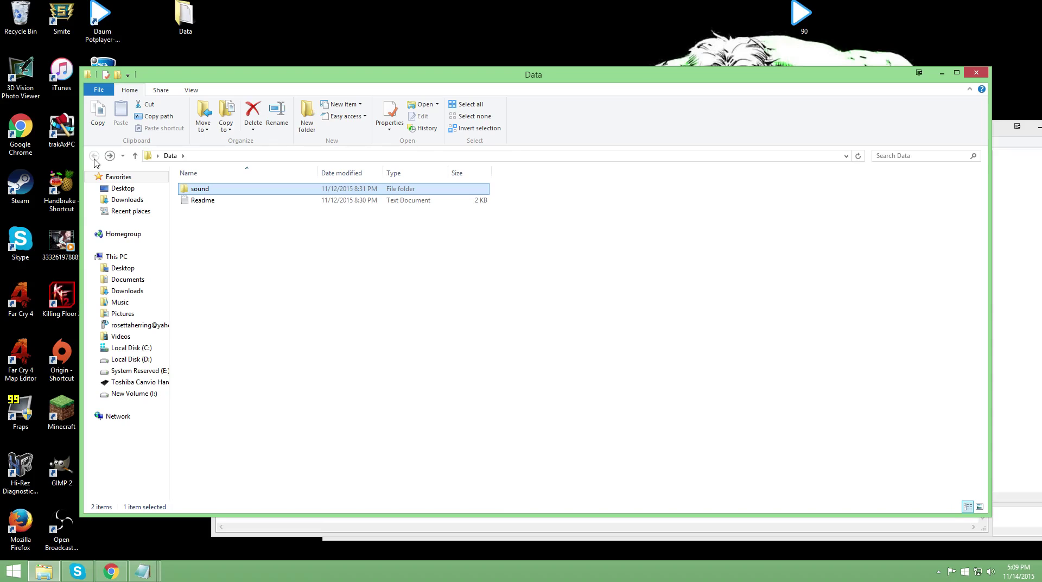
pyautogui.rightClick(216, 194)
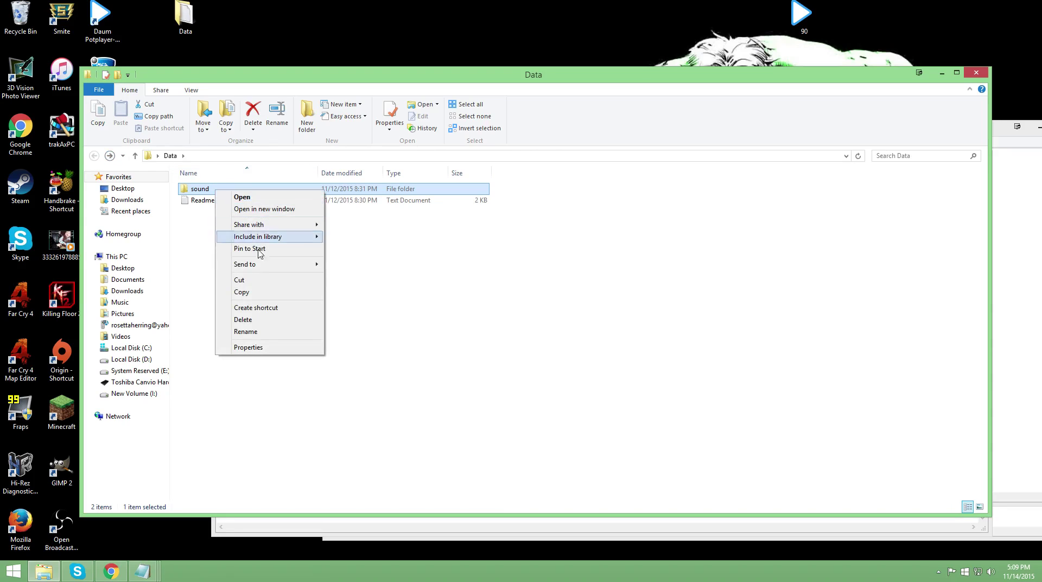
pyautogui.click(271, 293)
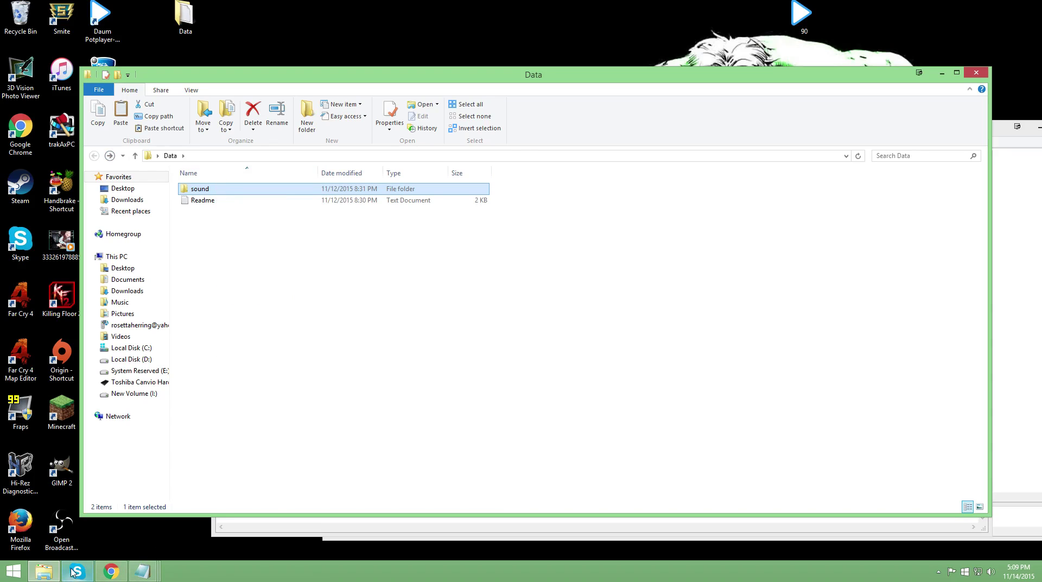
pyautogui.click(43, 571)
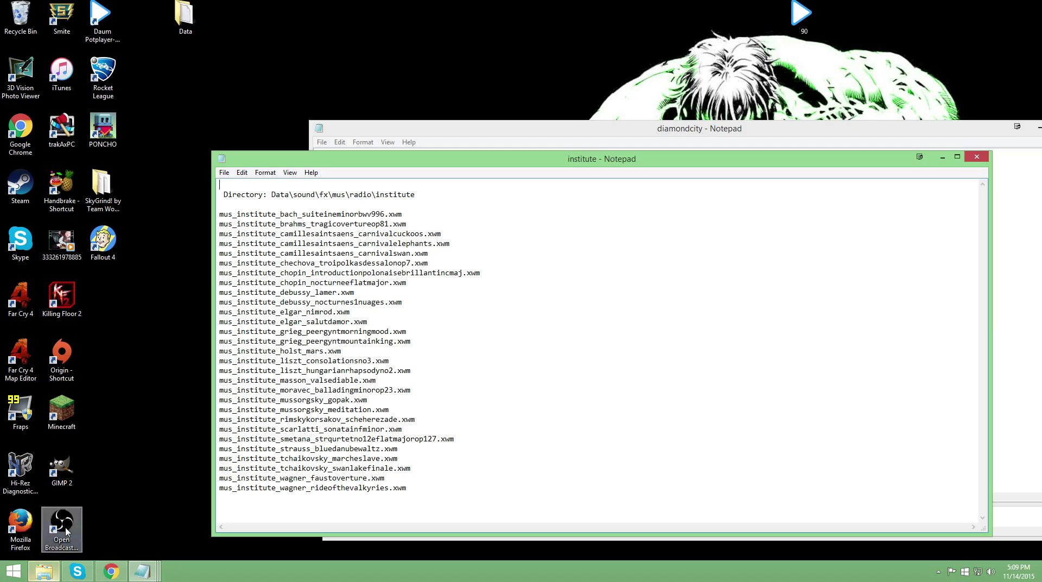
pyautogui.click(161, 379)
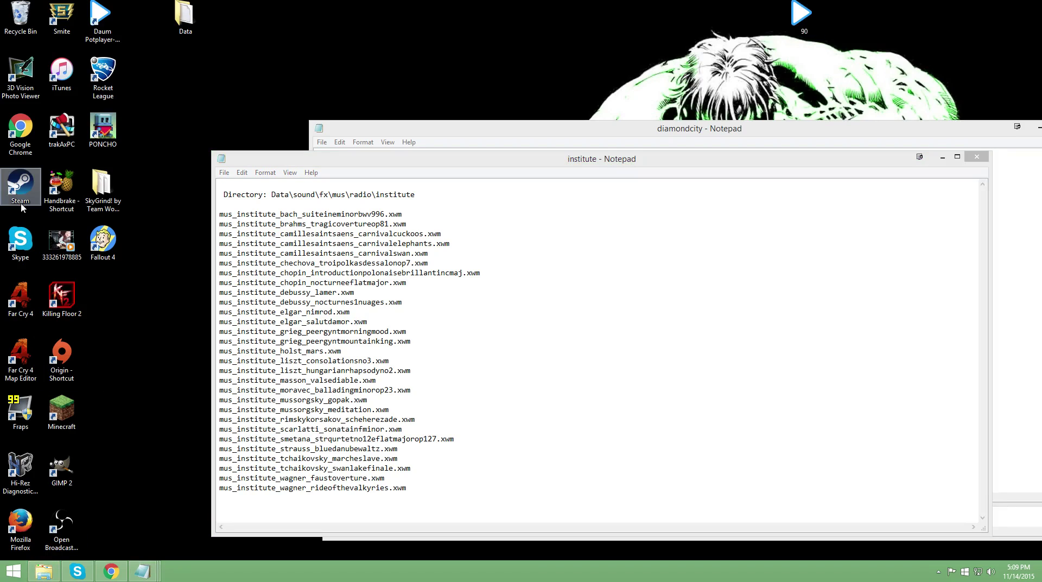
# - Switch to Steam and open the local installation folder of Fallout 4 from the game's properties in the library
pyautogui.doubleClick(20, 185)
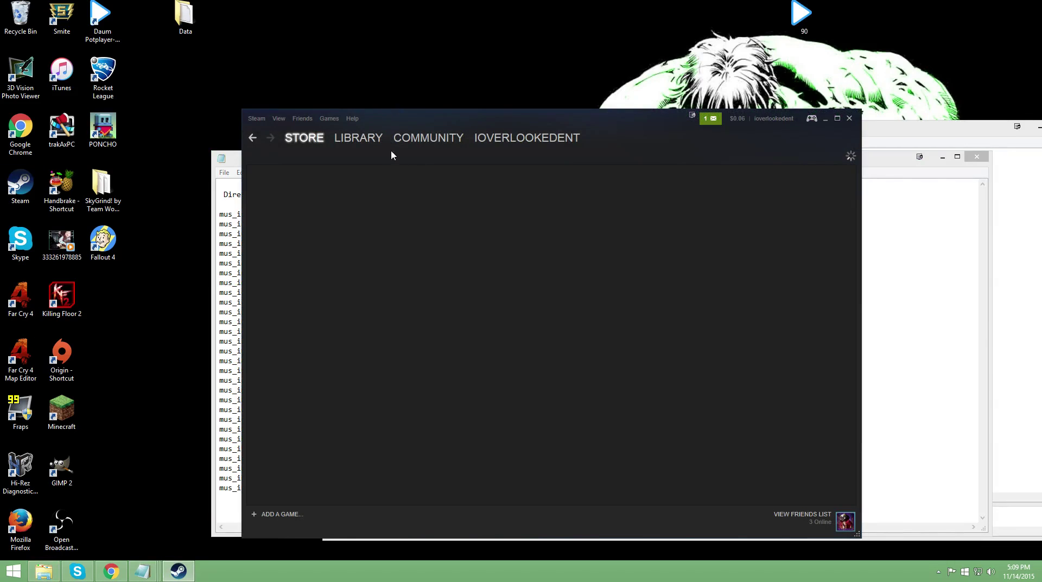
pyautogui.moveTo(362, 150)
pyautogui.moveTo(449, 190)
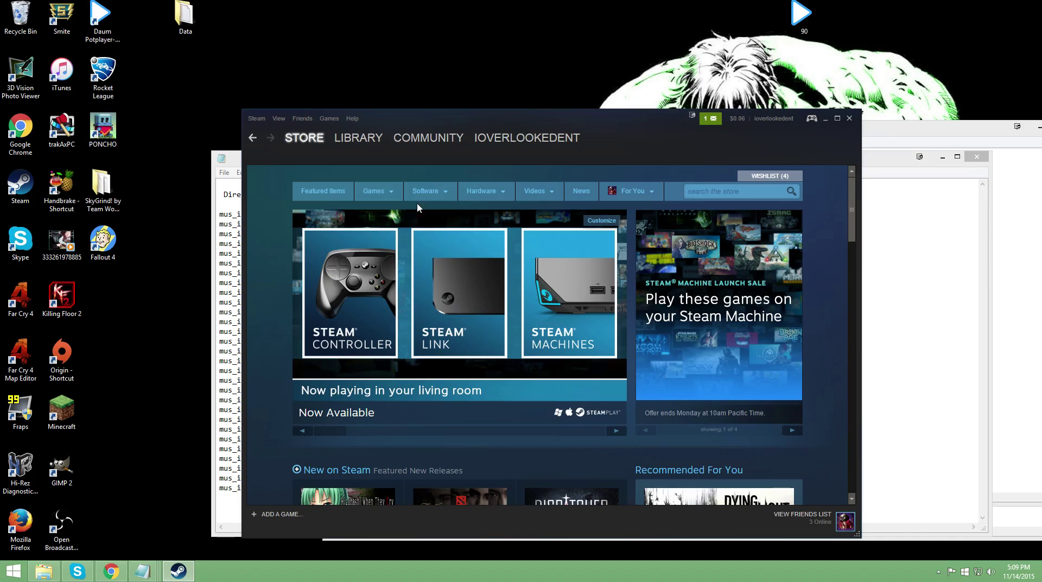
pyautogui.click(361, 141)
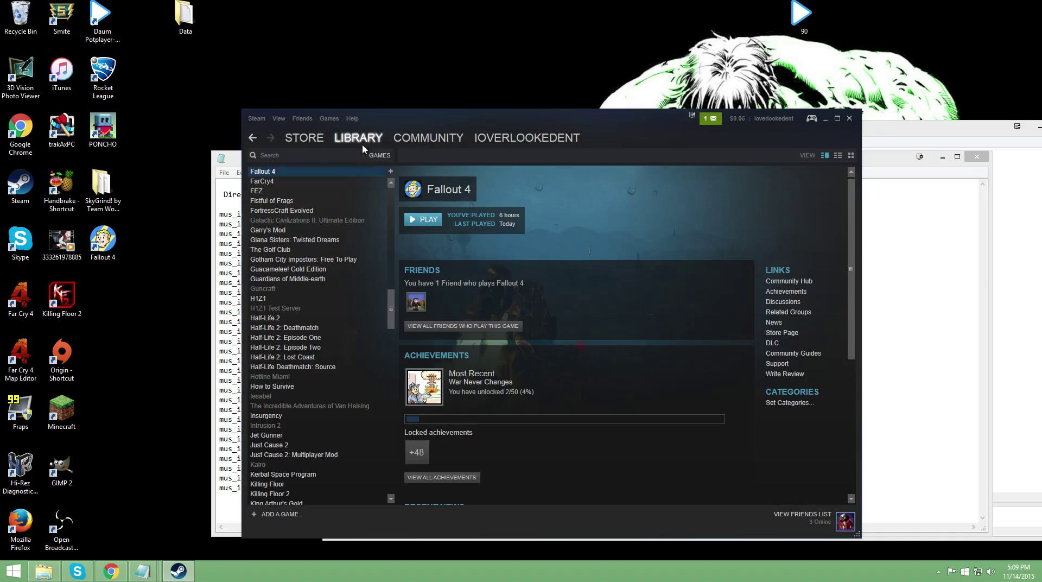
pyautogui.rightClick(330, 174)
pyautogui.click(382, 326)
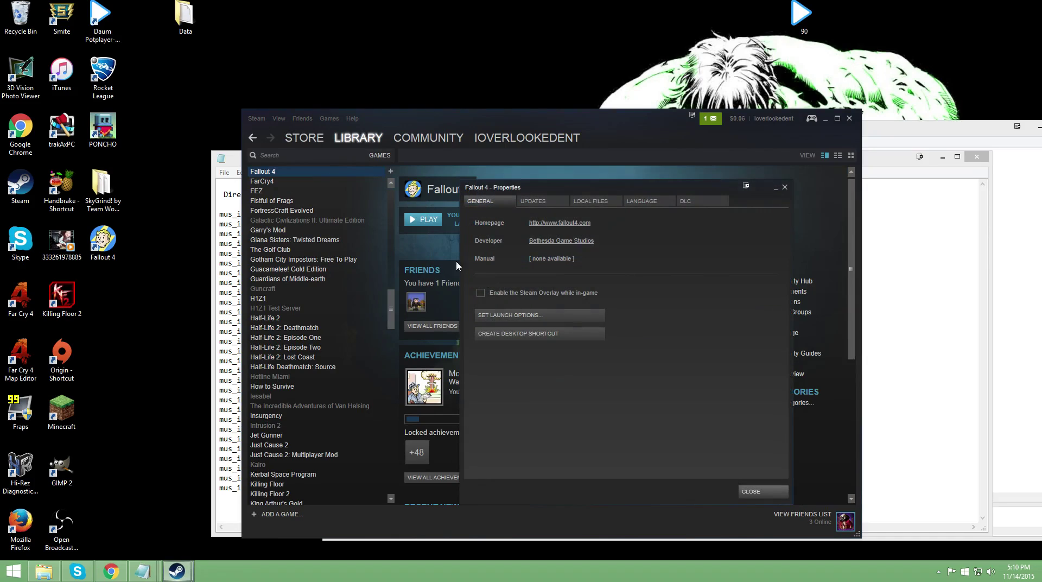
pyautogui.click(589, 202)
pyautogui.click(547, 250)
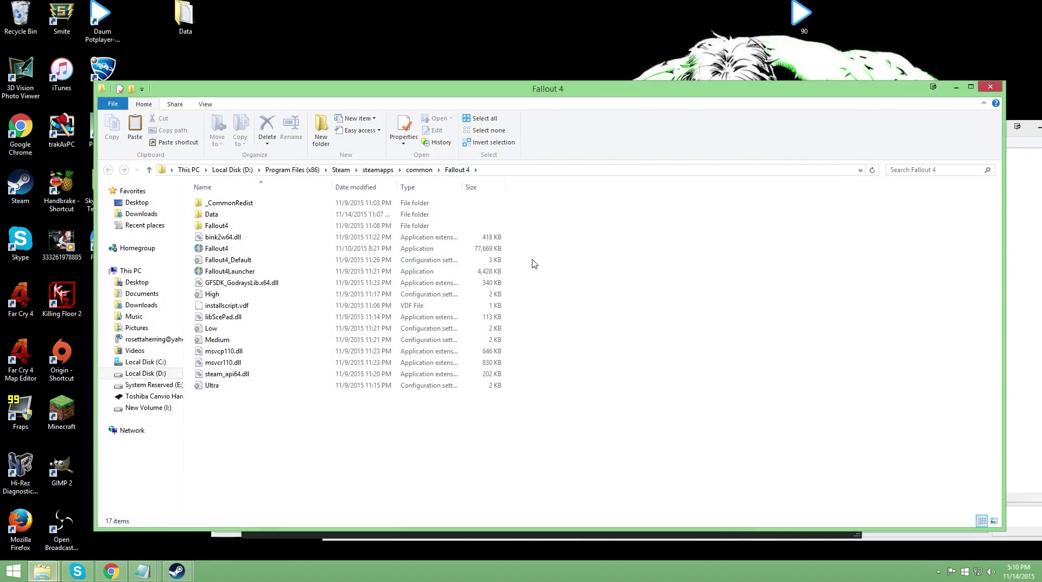
# - Open the game's Data folder, select its sound folder and move the window clear of the desktop's Data folder
pyautogui.doubleClick(250, 215)
pyautogui.click(243, 207)
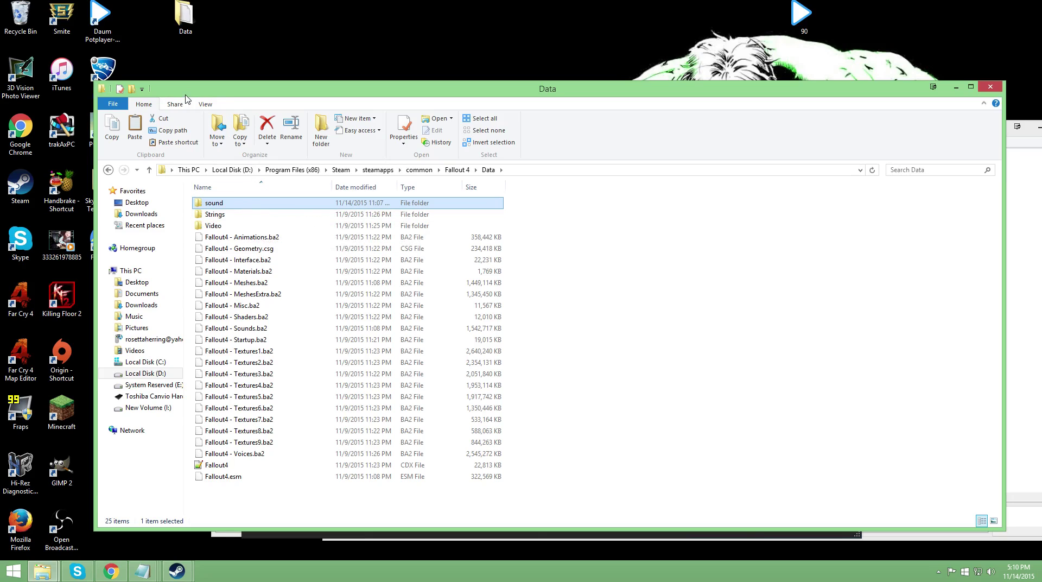
pyautogui.moveTo(185, 98); pyautogui.dragTo(221, 108)
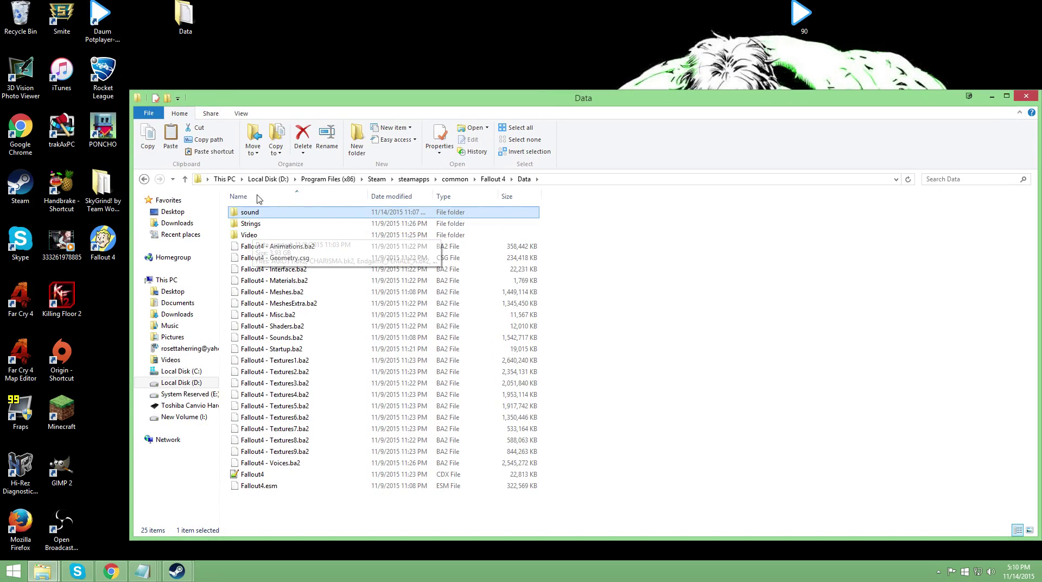
# - Open the desktop Data folder and go through sound, fx and mus to view the radio folder's contents
pyautogui.doubleClick(189, 27)
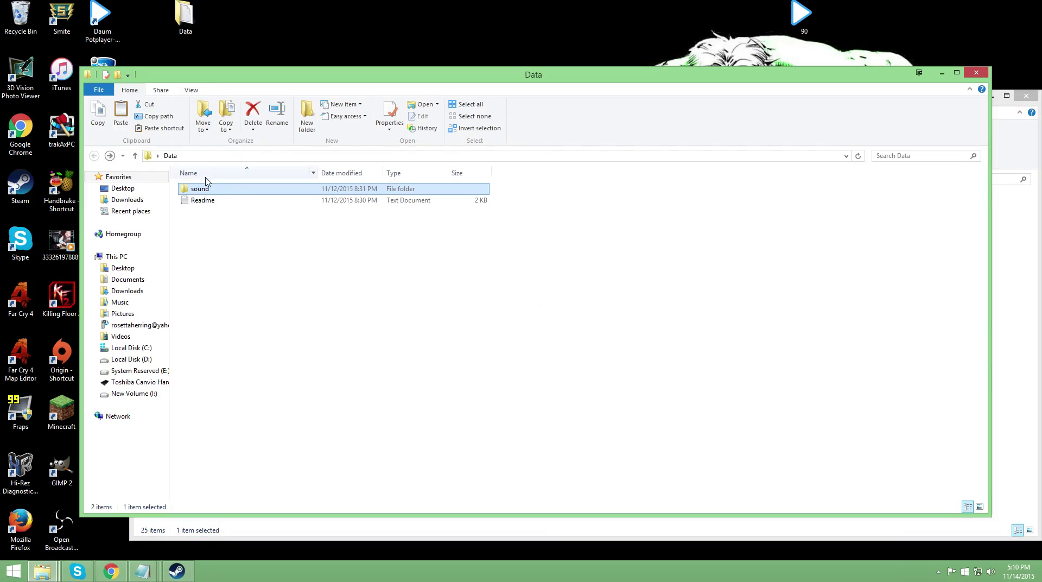
pyautogui.doubleClick(210, 190)
pyautogui.doubleClick(210, 190)
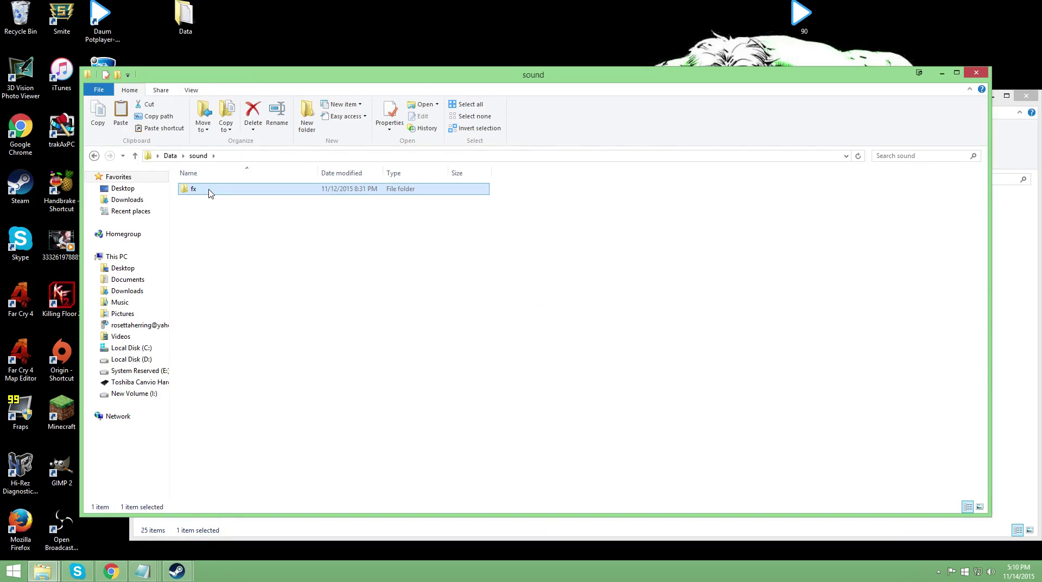
pyautogui.doubleClick(210, 190)
pyautogui.doubleClick(210, 189)
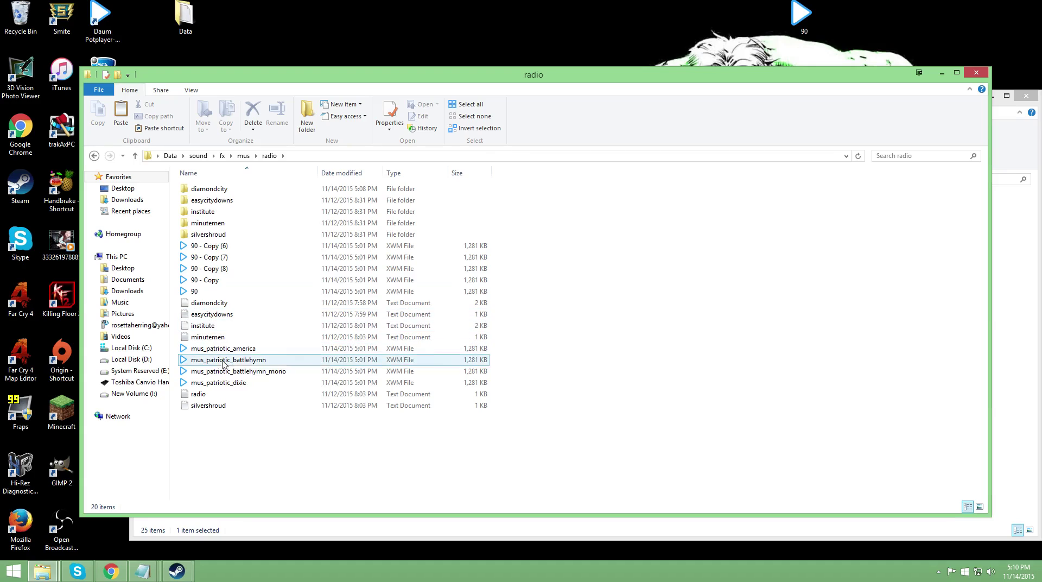
# - Return to the top of the desktop Data folder, copy the sound folder and bring the game's Data folder forward
pyautogui.click(94, 156)
pyautogui.click(94, 156)
pyautogui.click(95, 155)
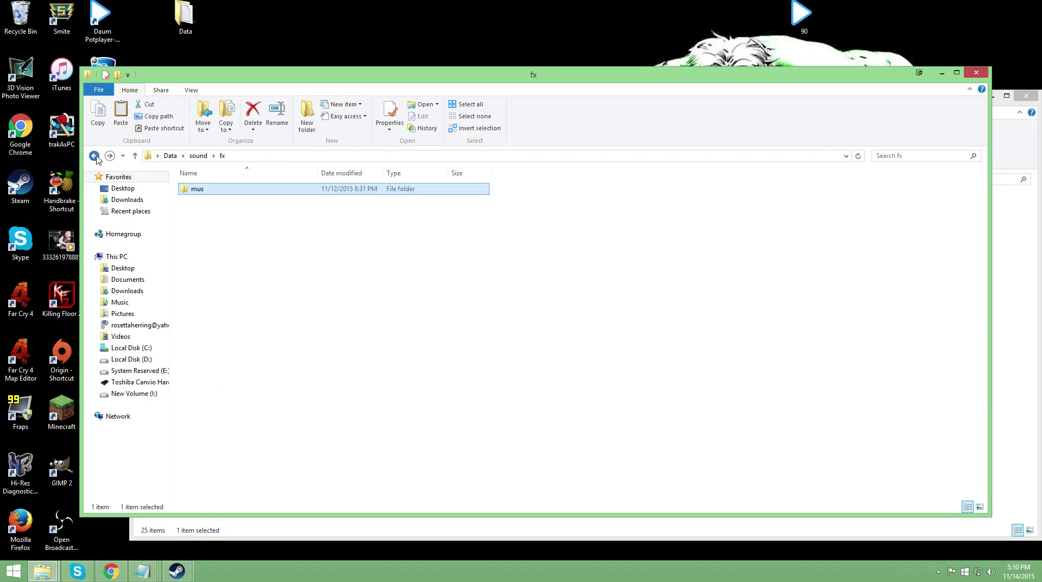
pyautogui.click(95, 156)
pyautogui.rightClick(287, 187)
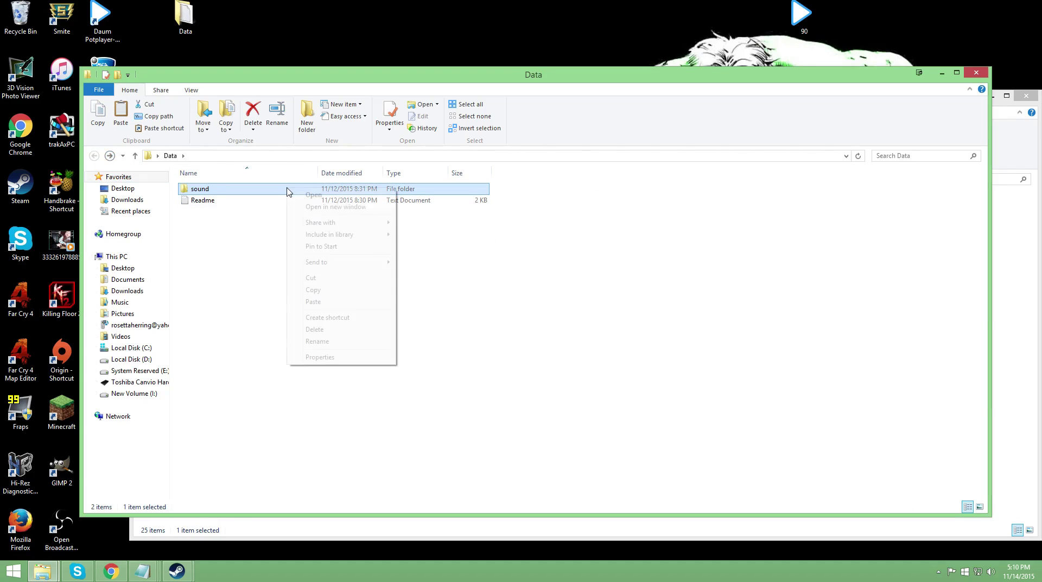
pyautogui.click(337, 291)
pyautogui.click(1014, 320)
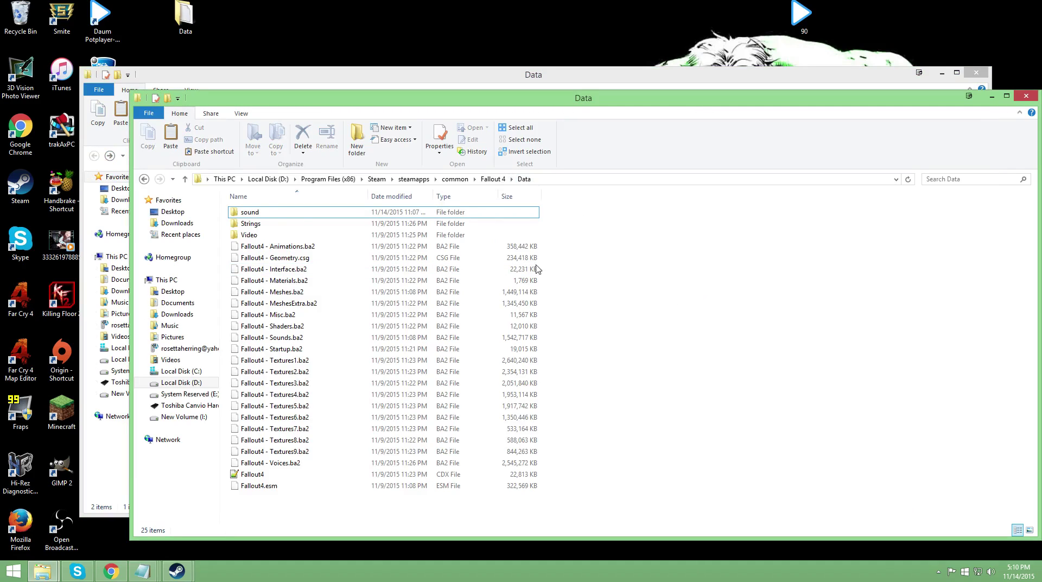
# - Look through the game's Data\sound\fx\mus\radio folder to check the installed radio files and close its window
pyautogui.click(263, 217)
pyautogui.doubleClick(265, 216)
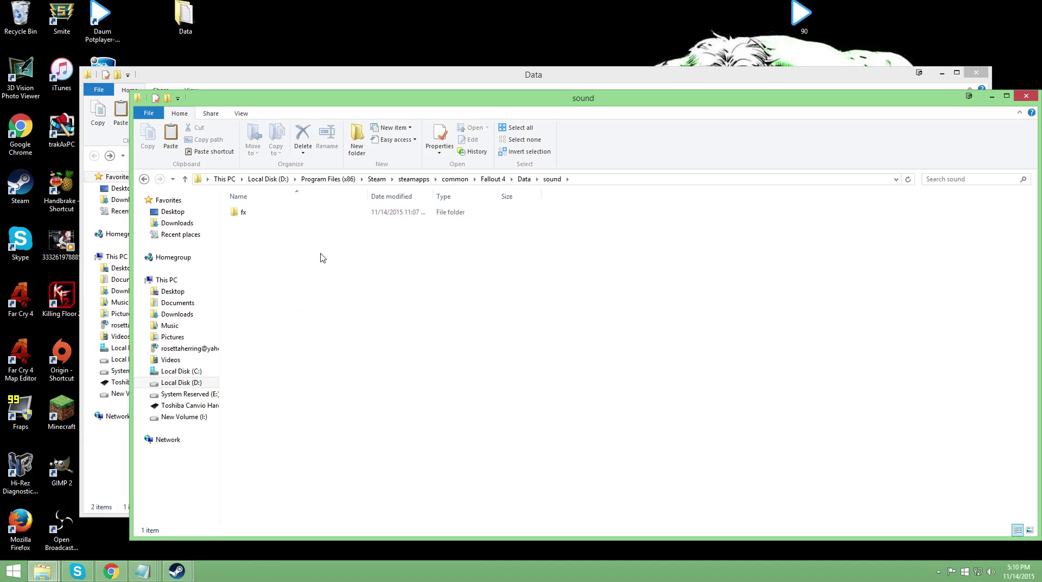
pyautogui.doubleClick(319, 215)
pyautogui.doubleClick(318, 217)
pyautogui.doubleClick(318, 216)
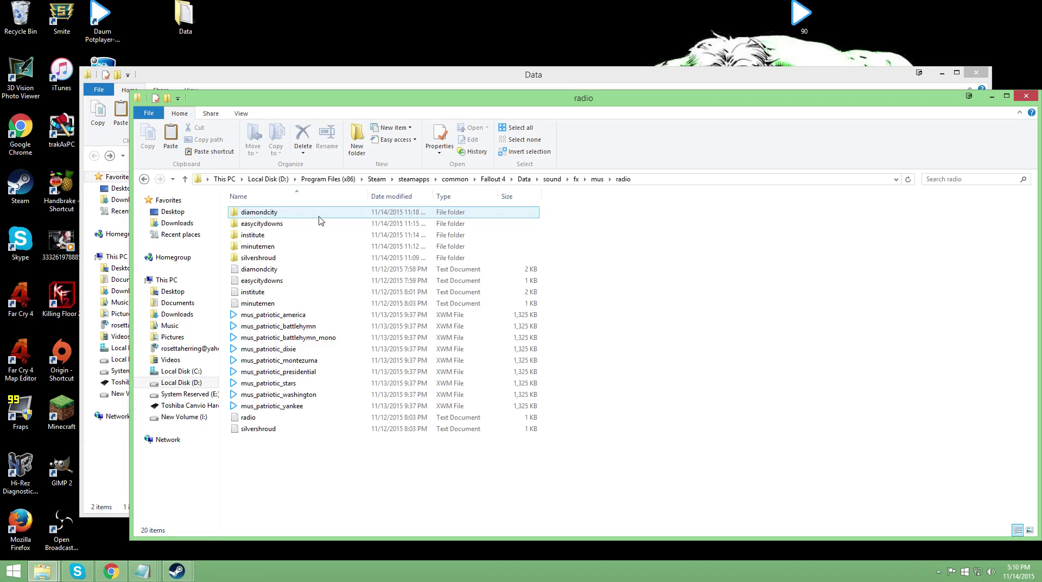
pyautogui.click(318, 214)
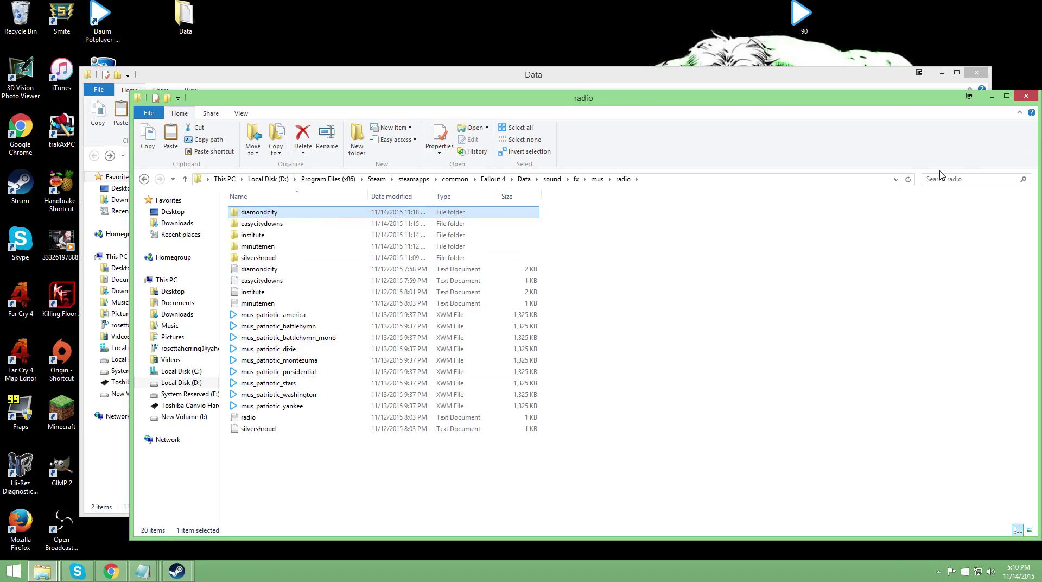
pyautogui.click(1026, 98)
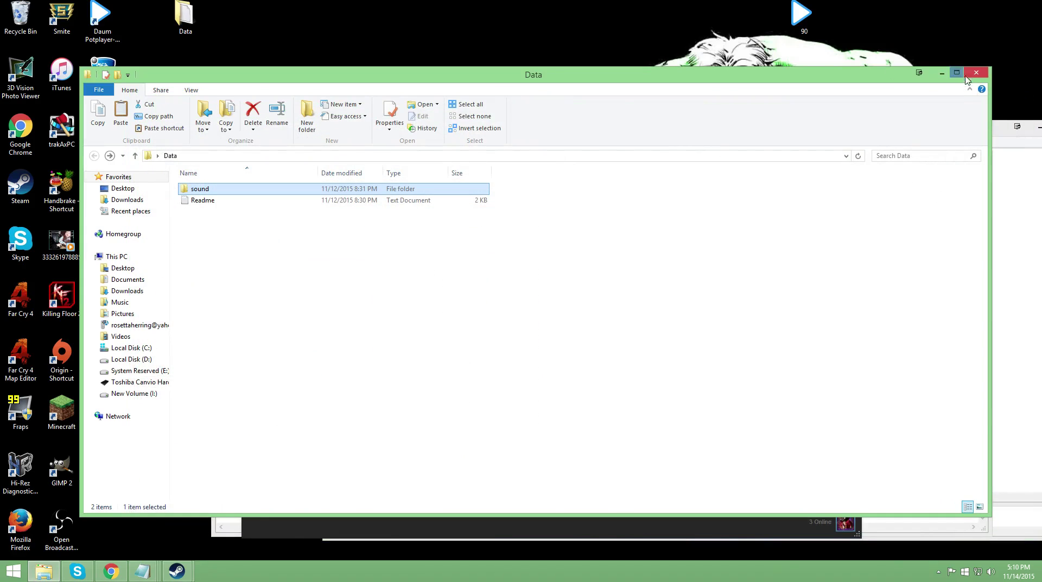
# - Close the desktop Data window, browse Fallout 4's local files and open the Data\sound\fx\mus\radio folder
pyautogui.click(977, 74)
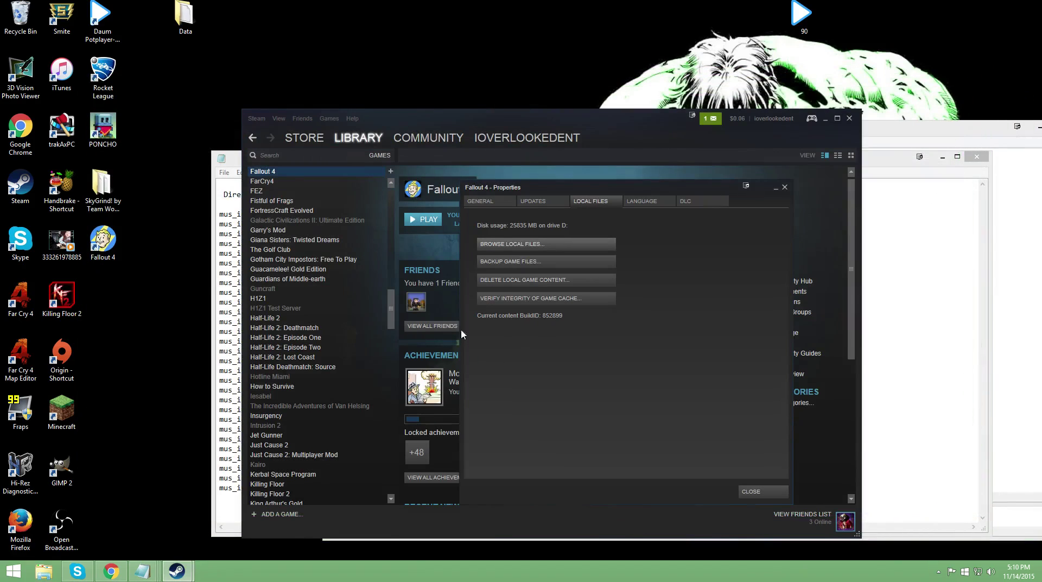
pyautogui.click(522, 246)
pyautogui.doubleClick(268, 201)
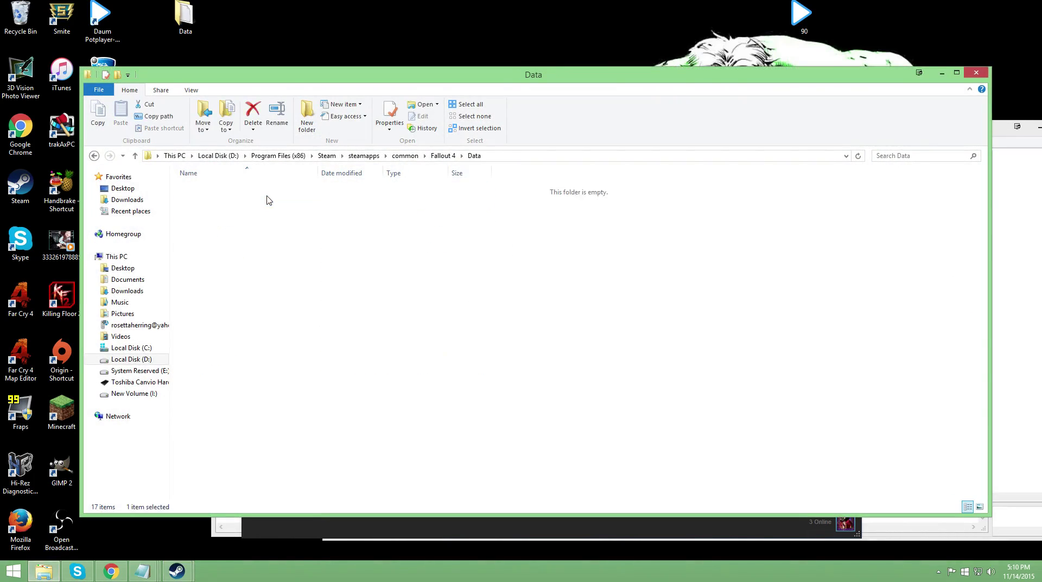
pyautogui.doubleClick(233, 189)
pyautogui.doubleClick(232, 189)
pyautogui.doubleClick(233, 189)
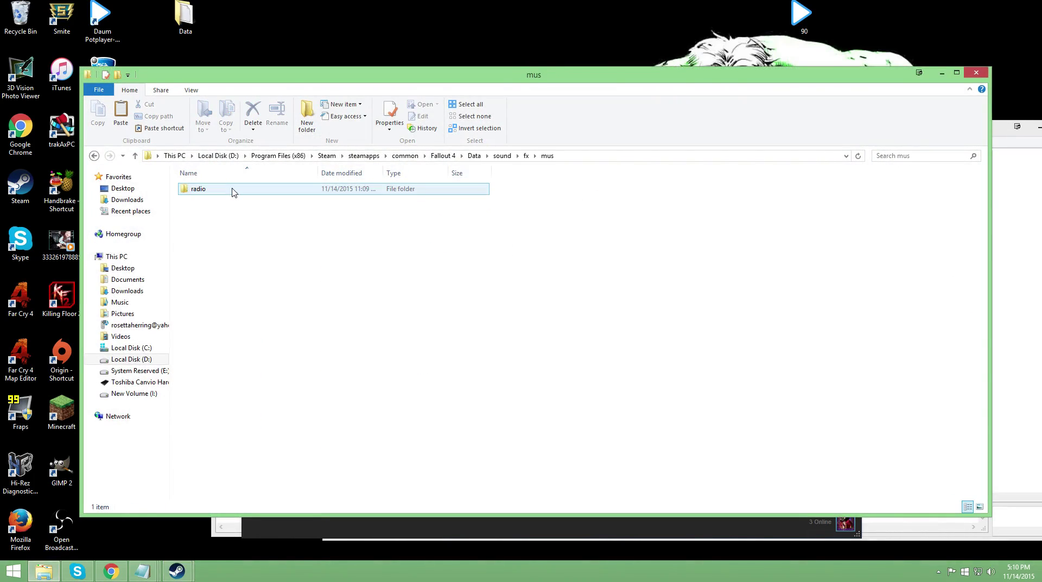
pyautogui.doubleClick(233, 189)
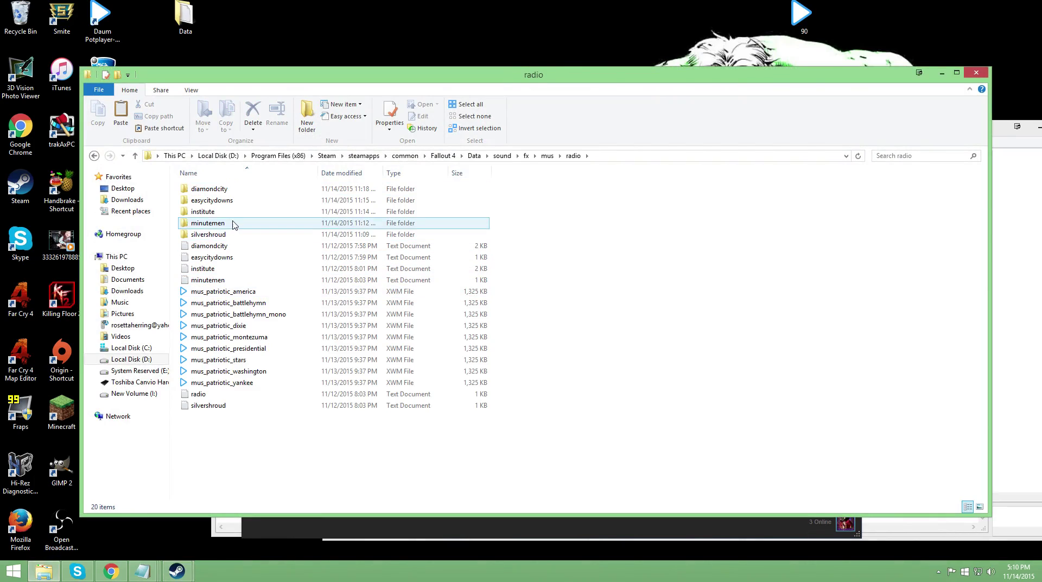
# - Look inside the minutemen station folder, return to radio and open the institute folder
pyautogui.doubleClick(234, 224)
pyautogui.click(93, 156)
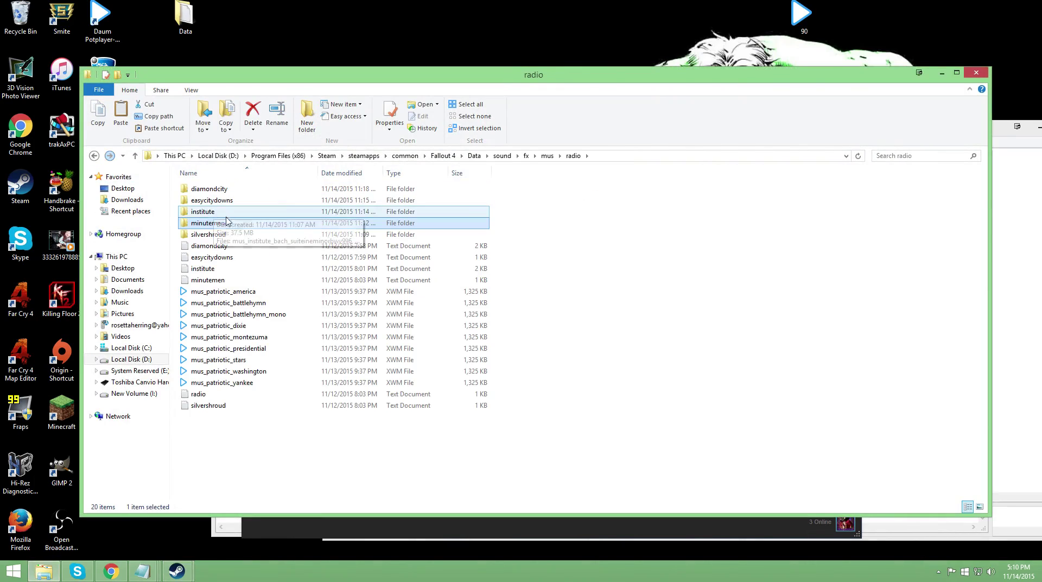
pyautogui.doubleClick(230, 212)
# - Test-play the Chopin nocturne, Liszt Hungarian rhapsody and Tchaikovsky marche slave tracks, closing the player each time, and close the folder and game properties windows
pyautogui.click(292, 268)
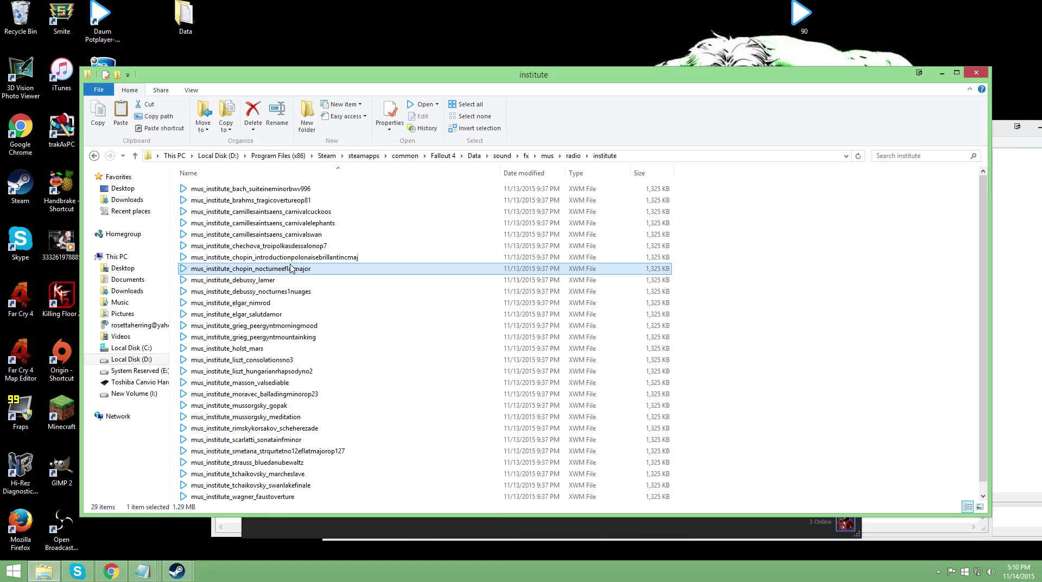
pyautogui.doubleClick(291, 268)
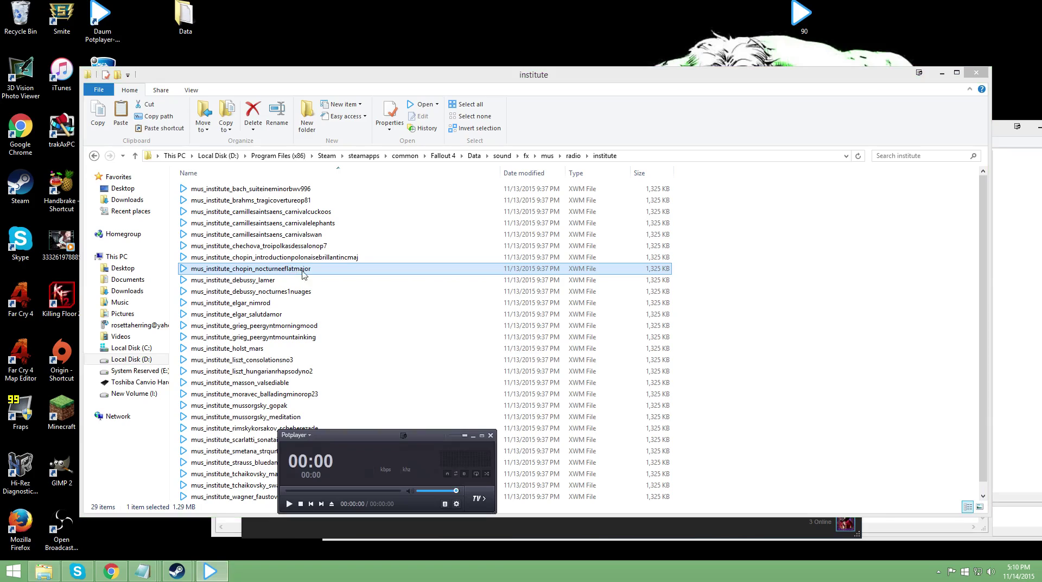
pyautogui.click(491, 436)
pyautogui.doubleClick(369, 372)
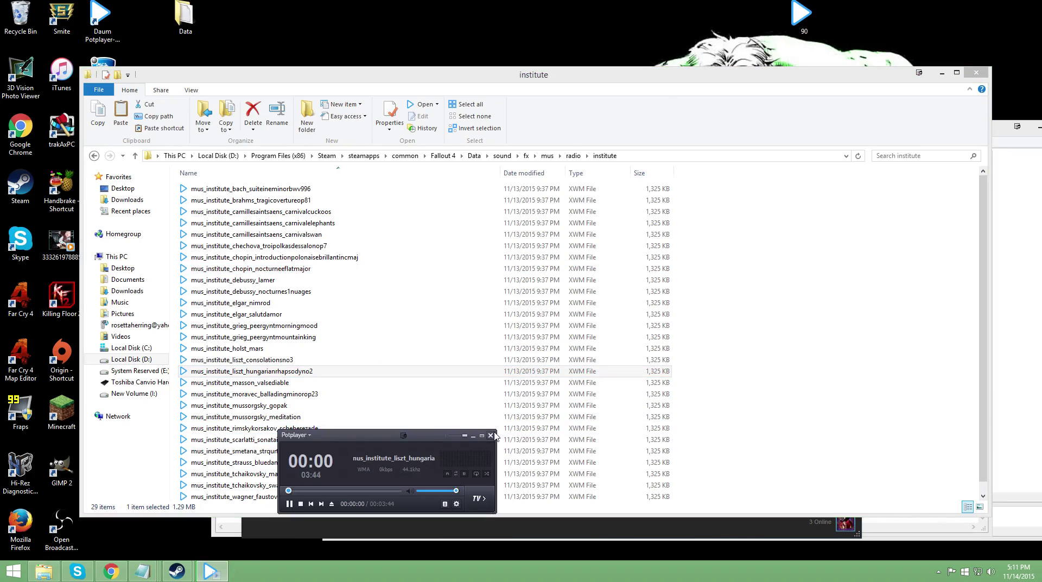
pyautogui.click(491, 436)
pyautogui.doubleClick(348, 474)
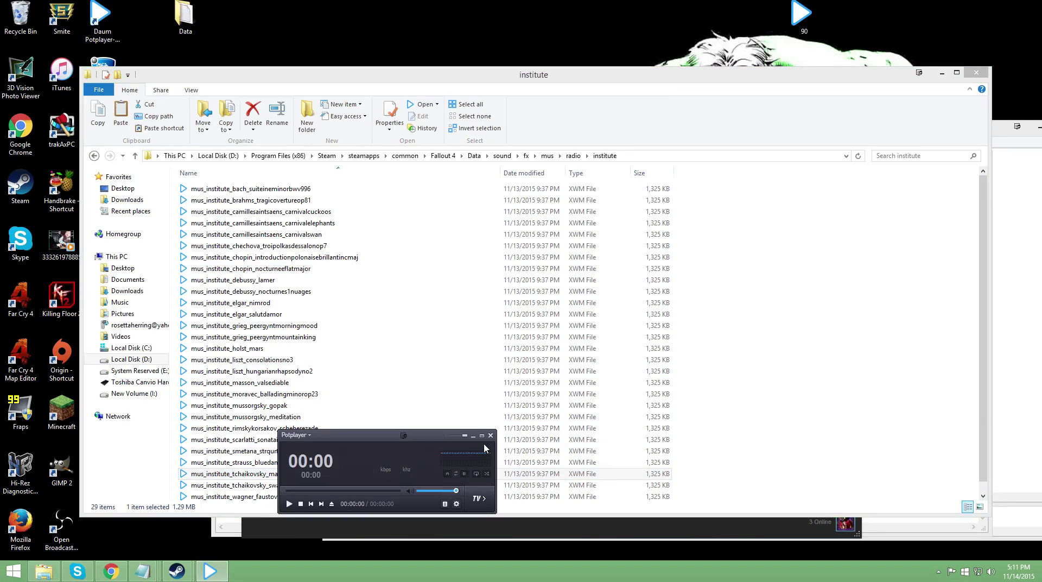
pyautogui.click(491, 435)
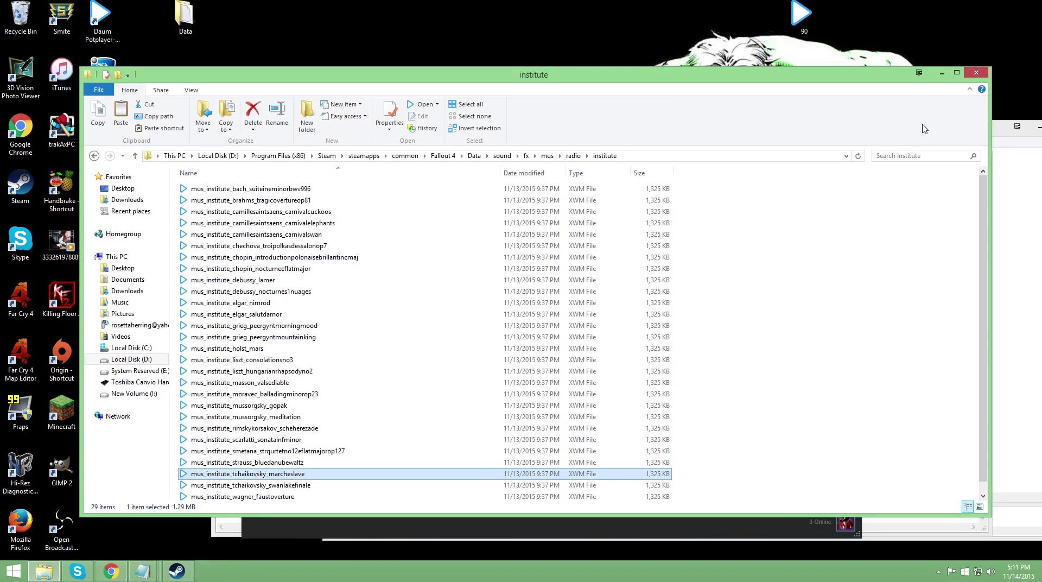
pyautogui.click(976, 73)
pyautogui.click(770, 488)
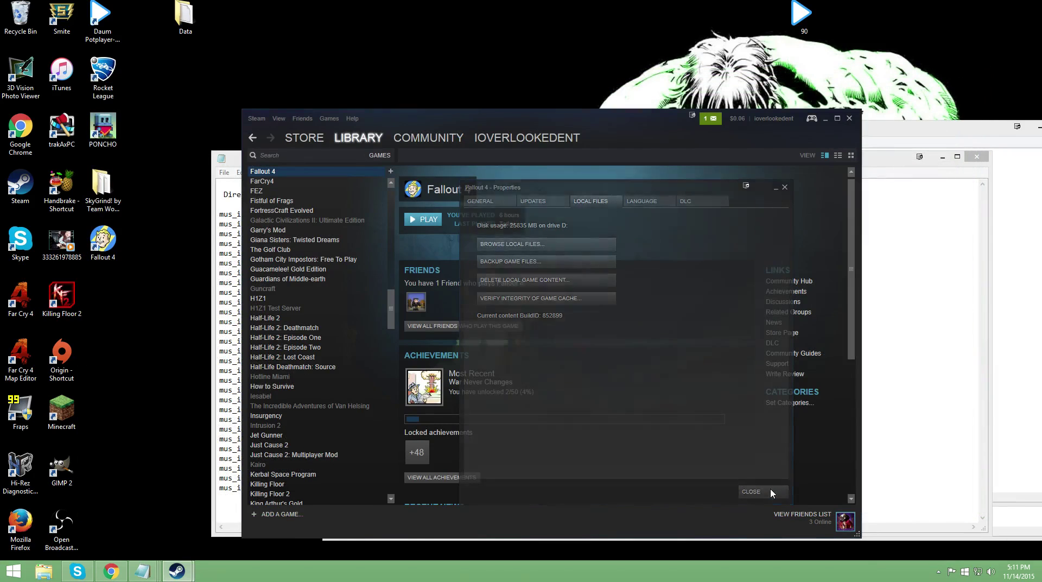
# - Switch to Chrome and revisit the Fallout 4 Nexus page and the "FALLOUT 4: Enabling Modding for PC" video
pyautogui.click(112, 571)
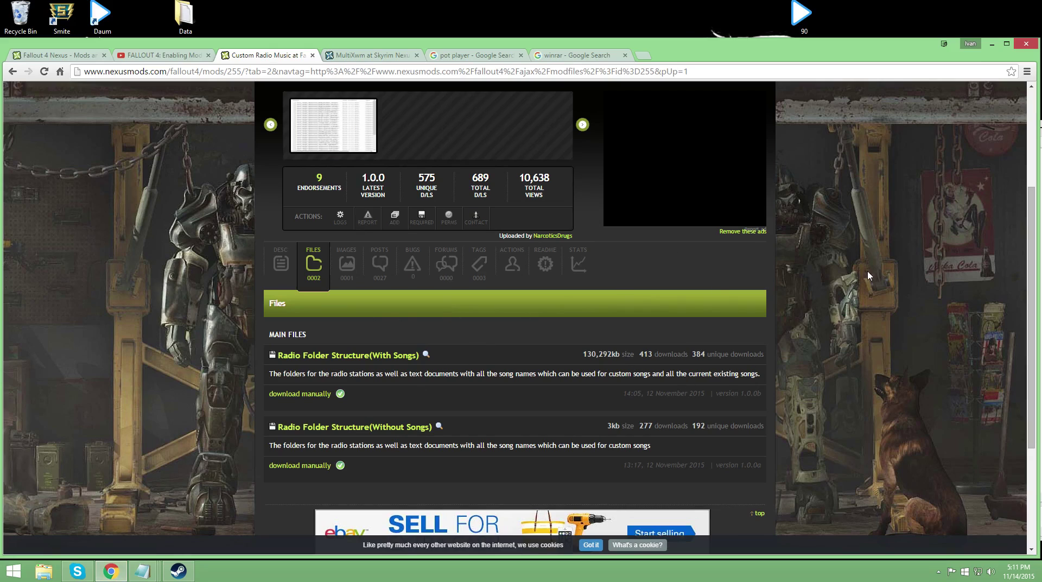
pyautogui.scroll(2, 868, 276)
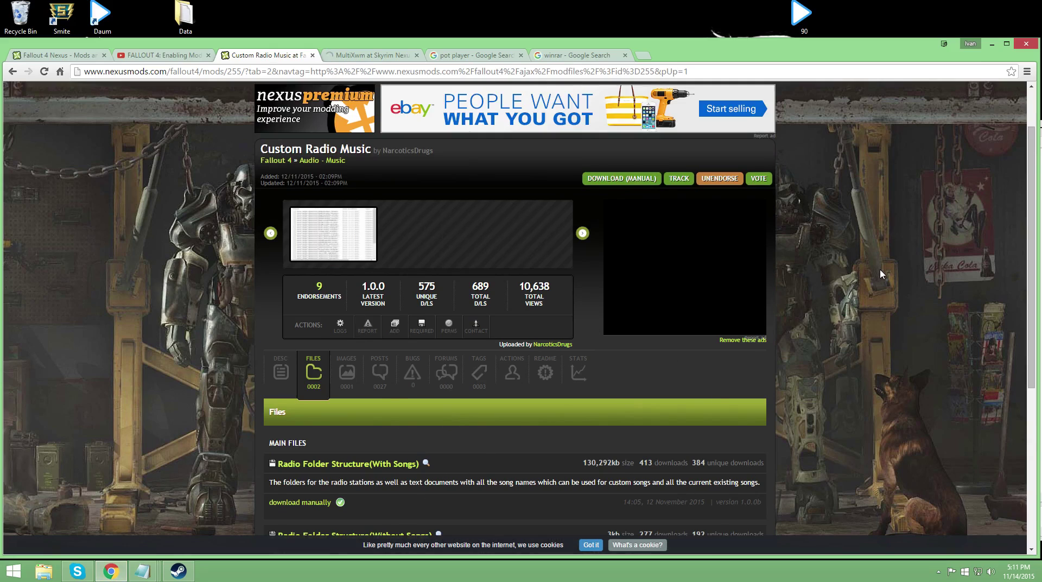
pyautogui.click(81, 56)
pyautogui.scroll(2, 451, 304)
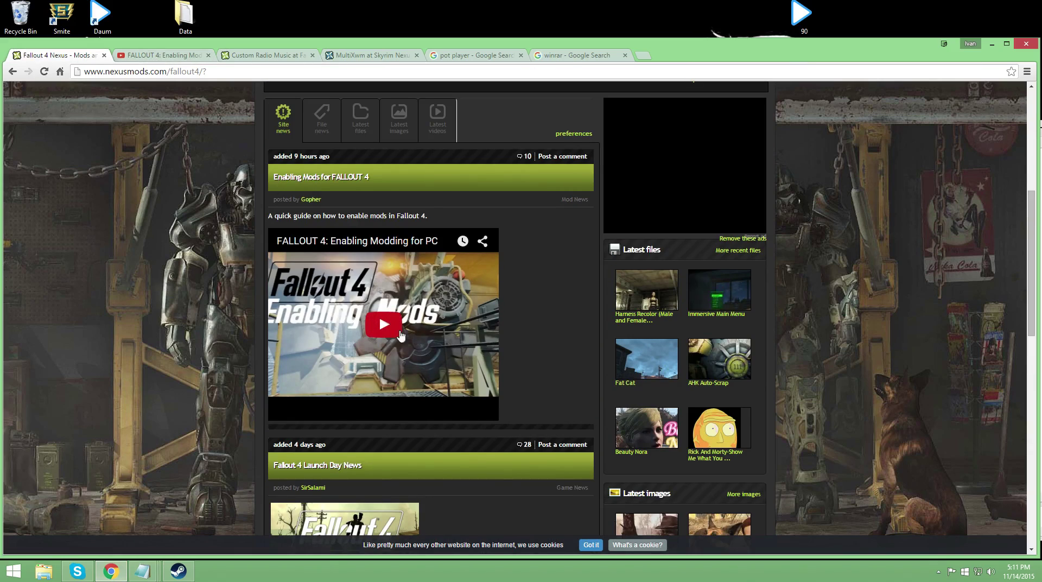
pyautogui.click(182, 56)
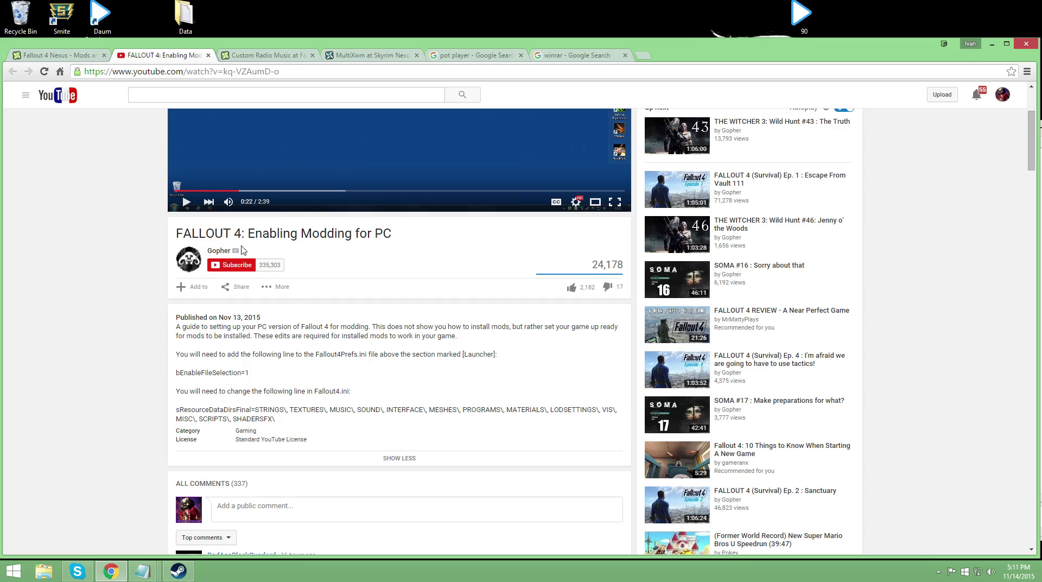
# - Review the Custom Radio Music and MultiXwm mod pages, minimize the browser and bring the institute Notepad list forward
pyautogui.click(302, 55)
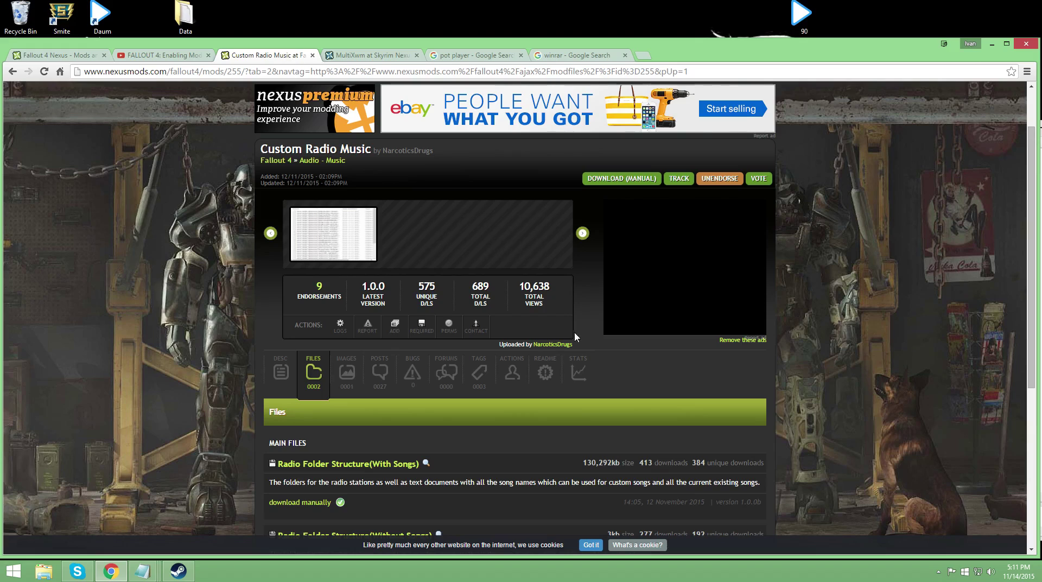
pyautogui.scroll(-1, 576, 441)
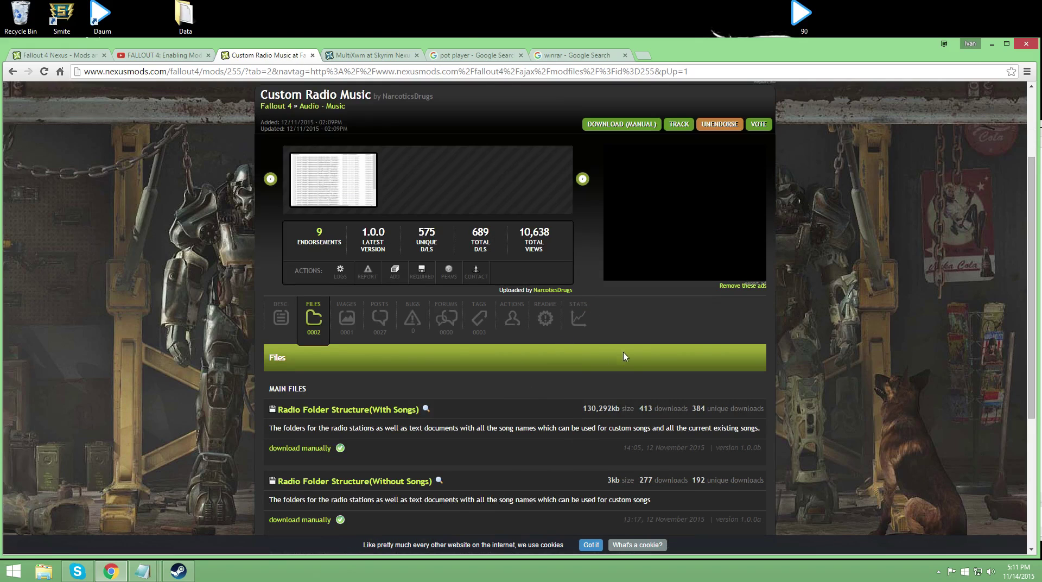
pyautogui.scroll(2, 624, 356)
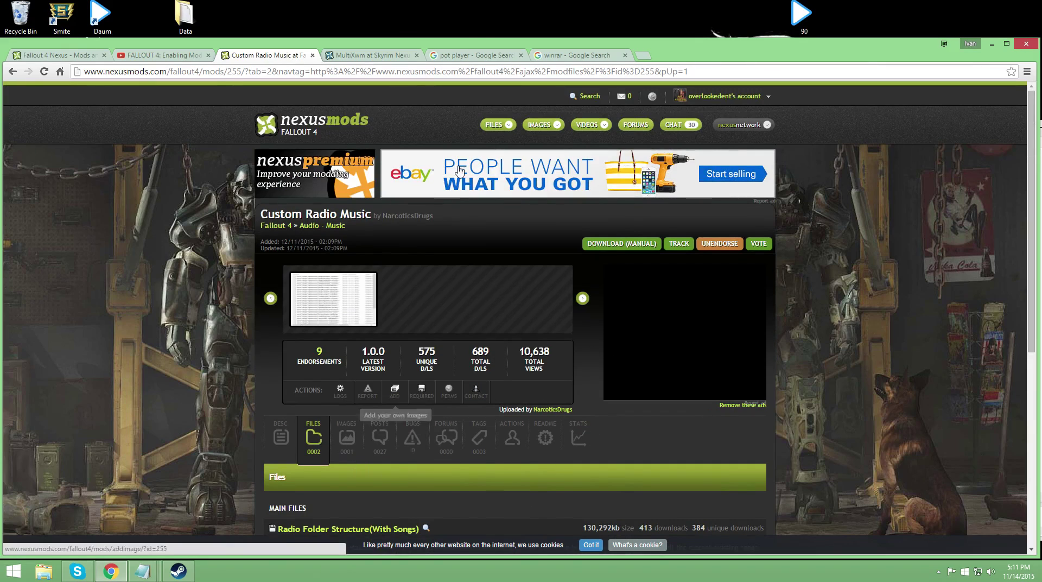
pyautogui.click(394, 56)
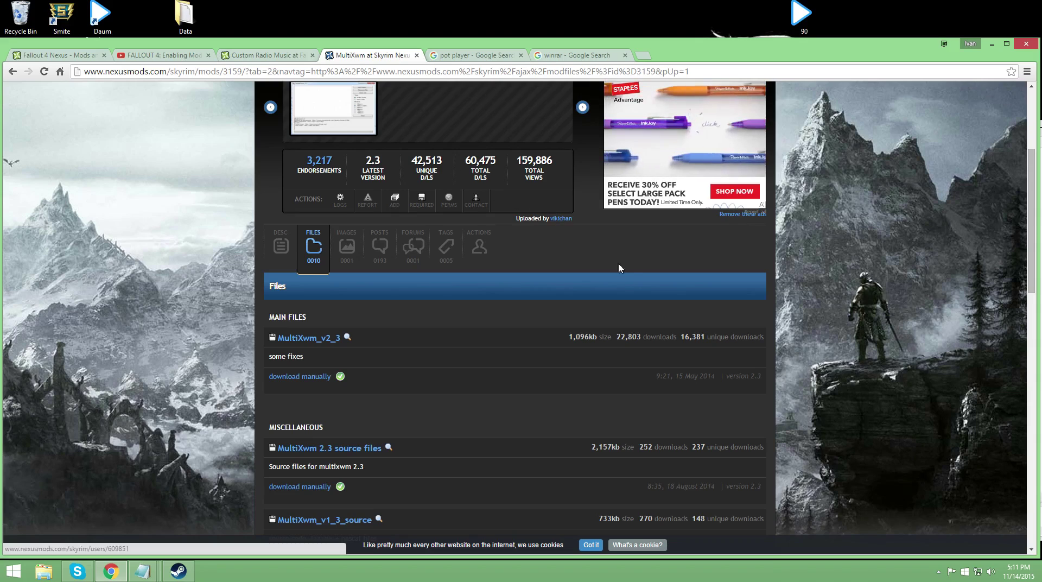
pyautogui.scroll(2, 543, 265)
pyautogui.scroll(1, 464, 264)
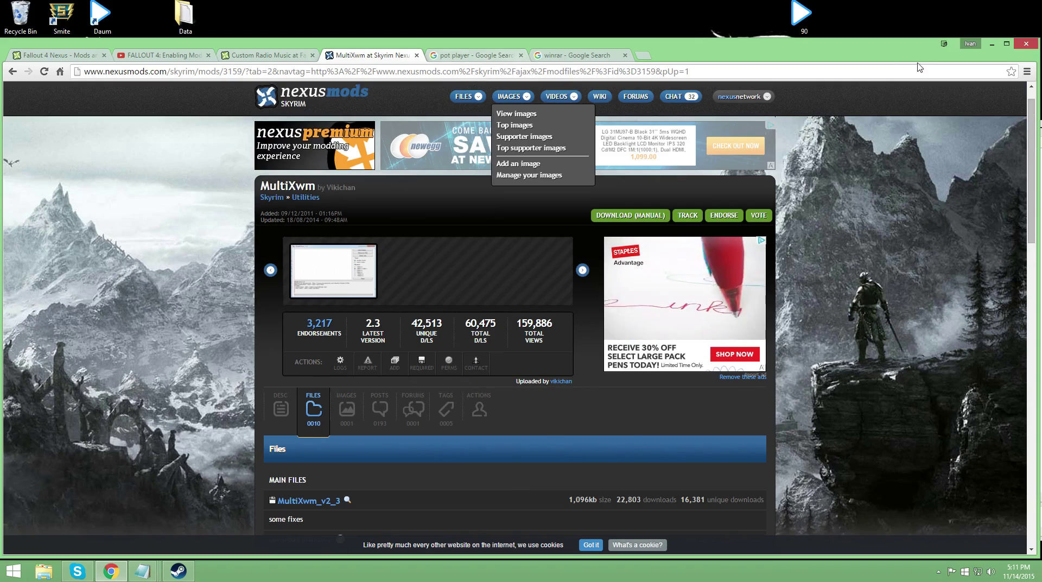
pyautogui.click(992, 43)
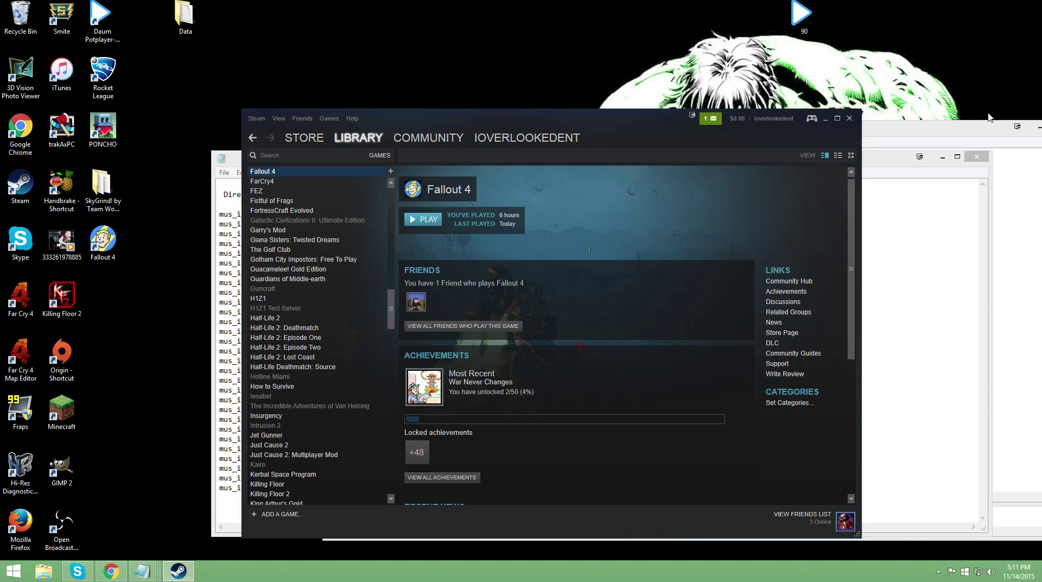
pyautogui.click(911, 157)
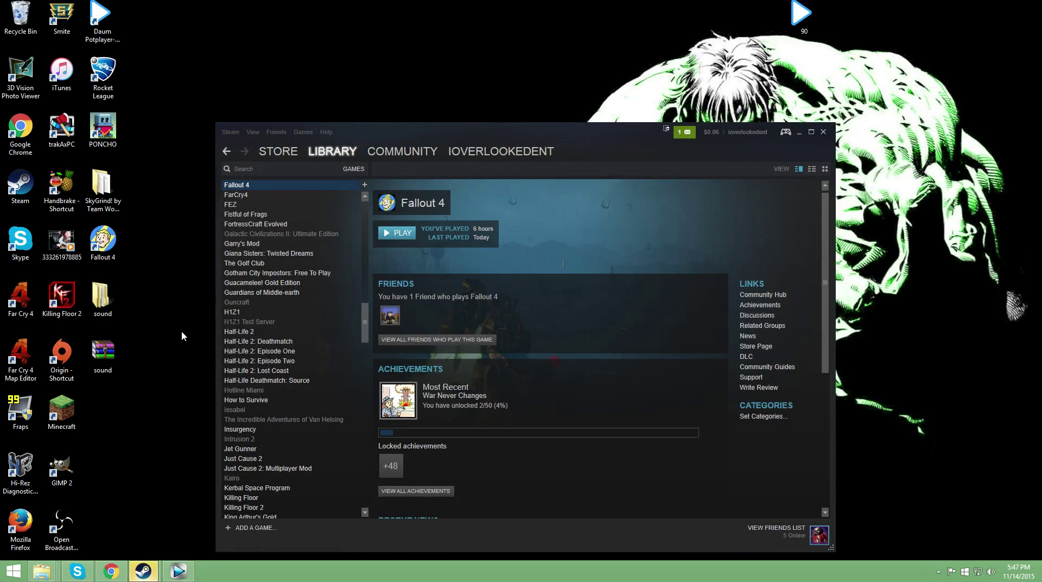
# - Browse Fallout 4's local files from its Steam properties, open the Data folder and select the sound folder
pyautogui.rightClick(114, 353)
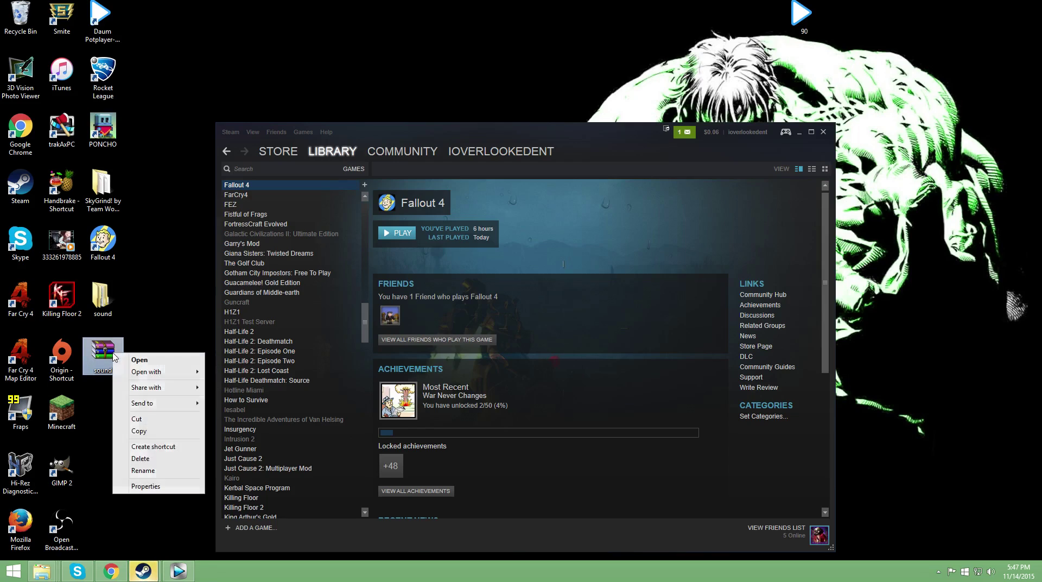
pyautogui.rightClick(294, 185)
pyautogui.click(311, 337)
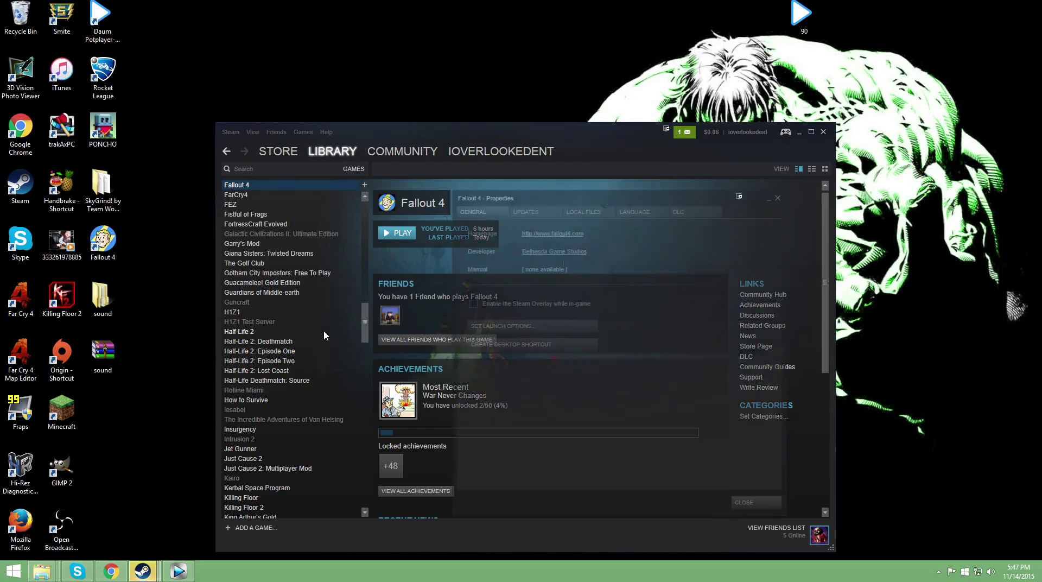
pyautogui.click(581, 212)
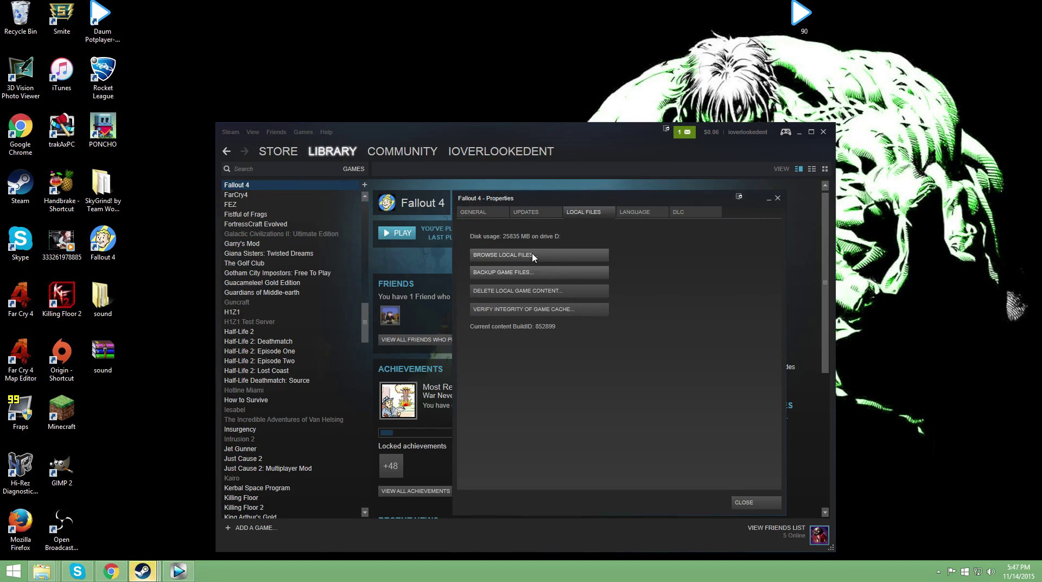
pyautogui.click(530, 255)
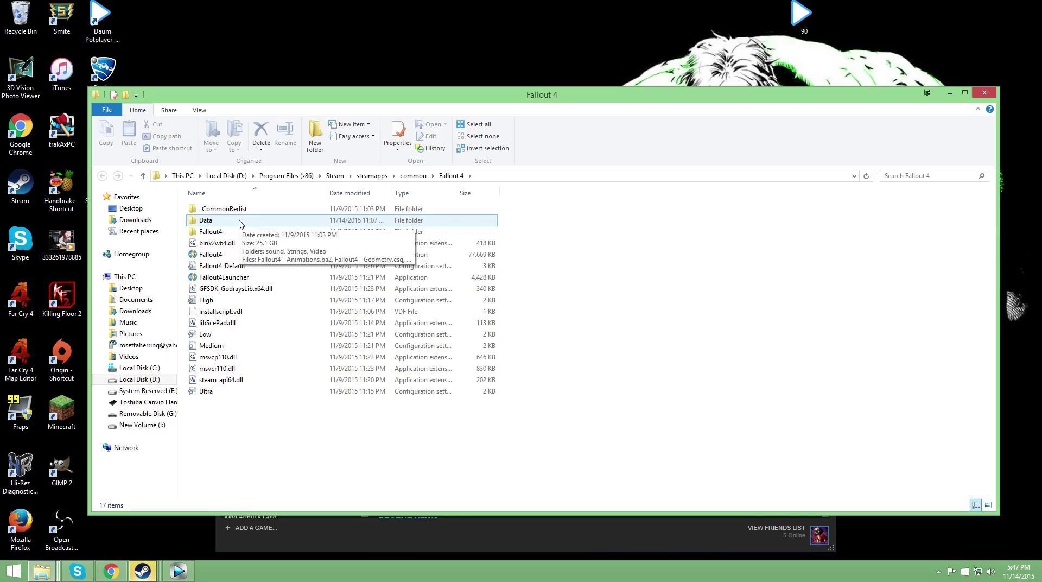
pyautogui.doubleClick(240, 222)
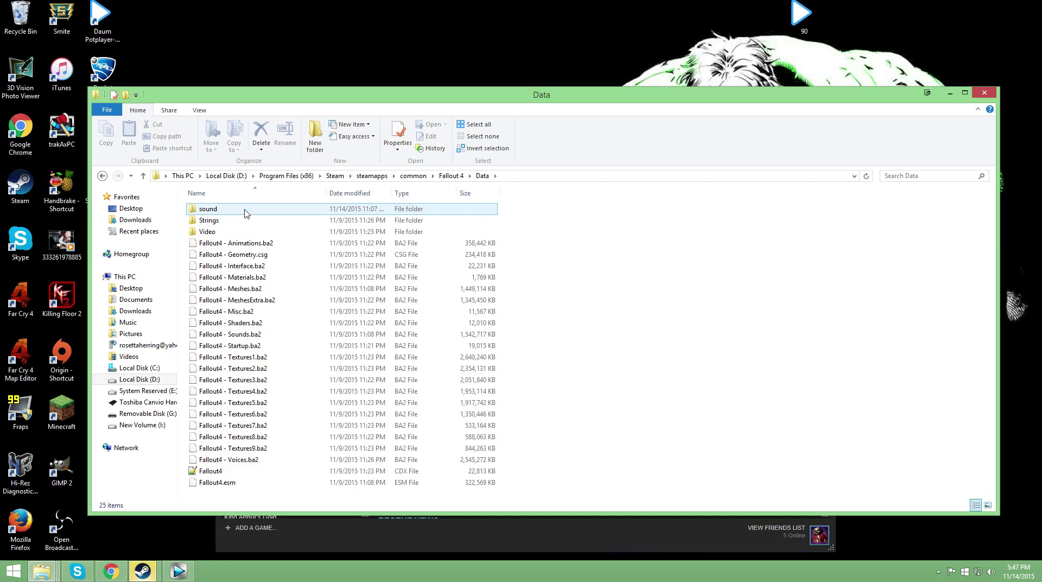
pyautogui.click(236, 210)
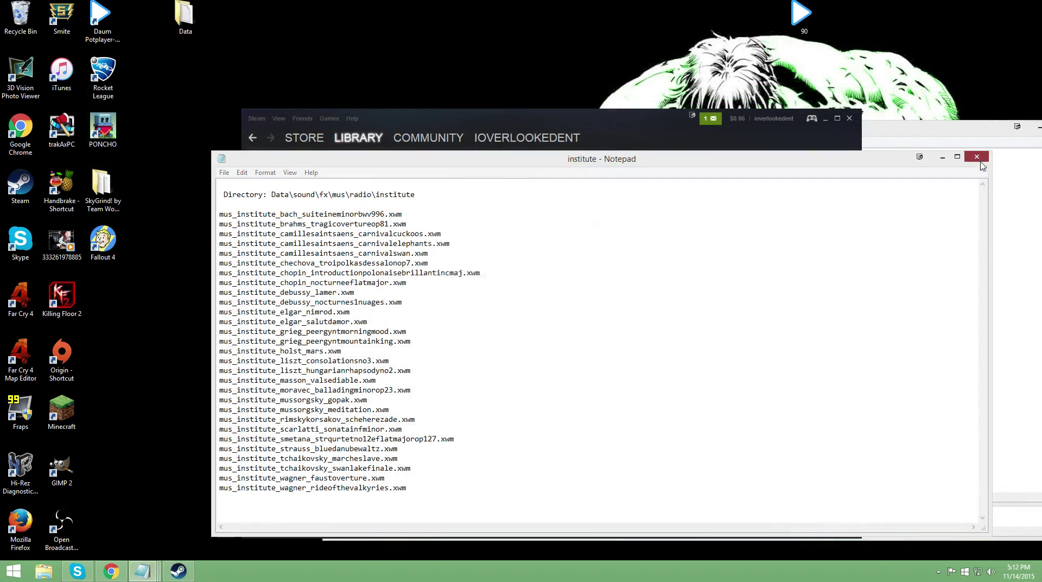
# - Close the institute song list in Notepad without saving changes and close the easycitydowns list
pyautogui.click(977, 156)
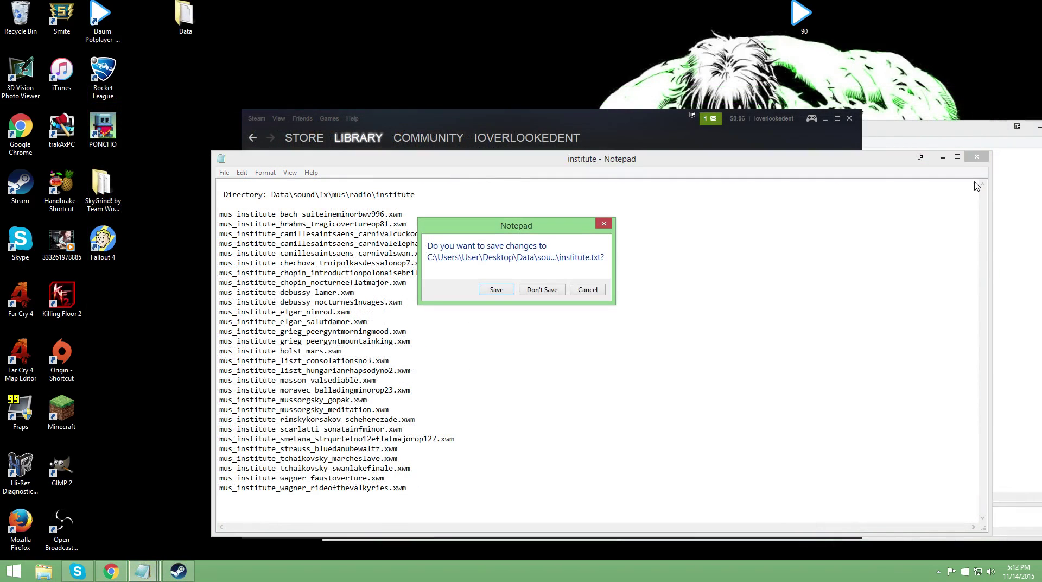
pyautogui.click(541, 289)
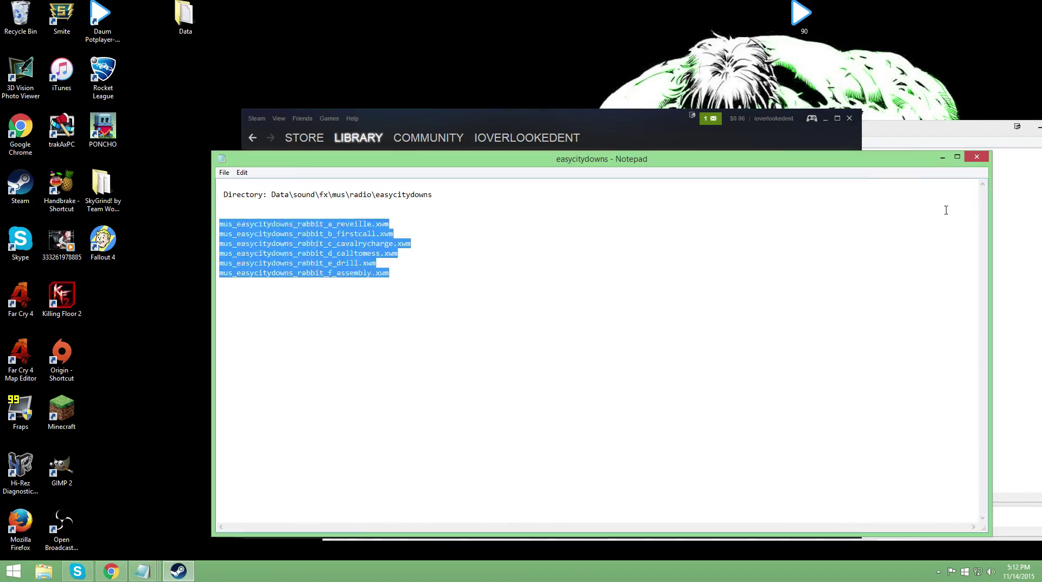
pyautogui.click(976, 158)
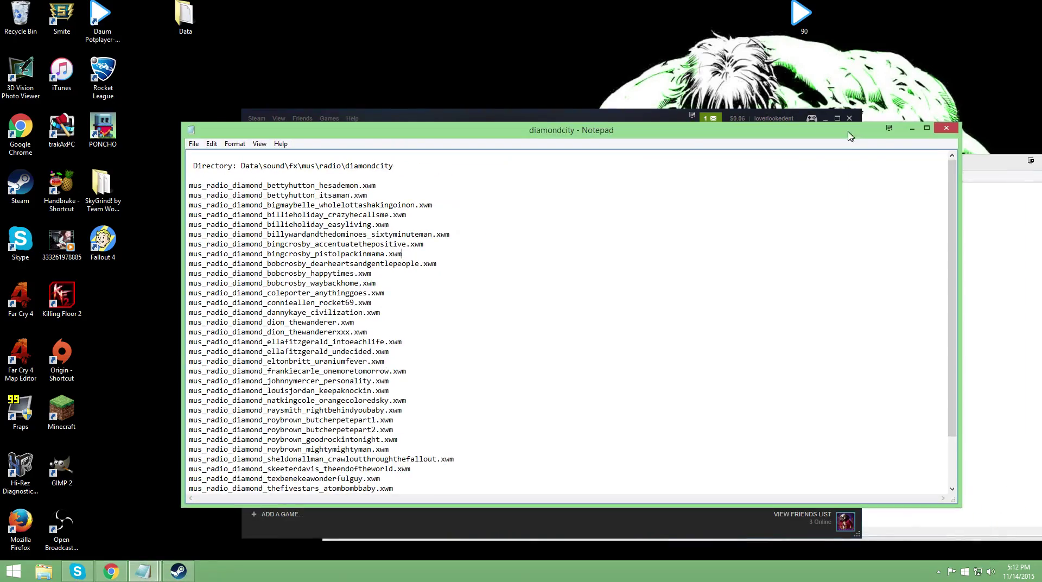